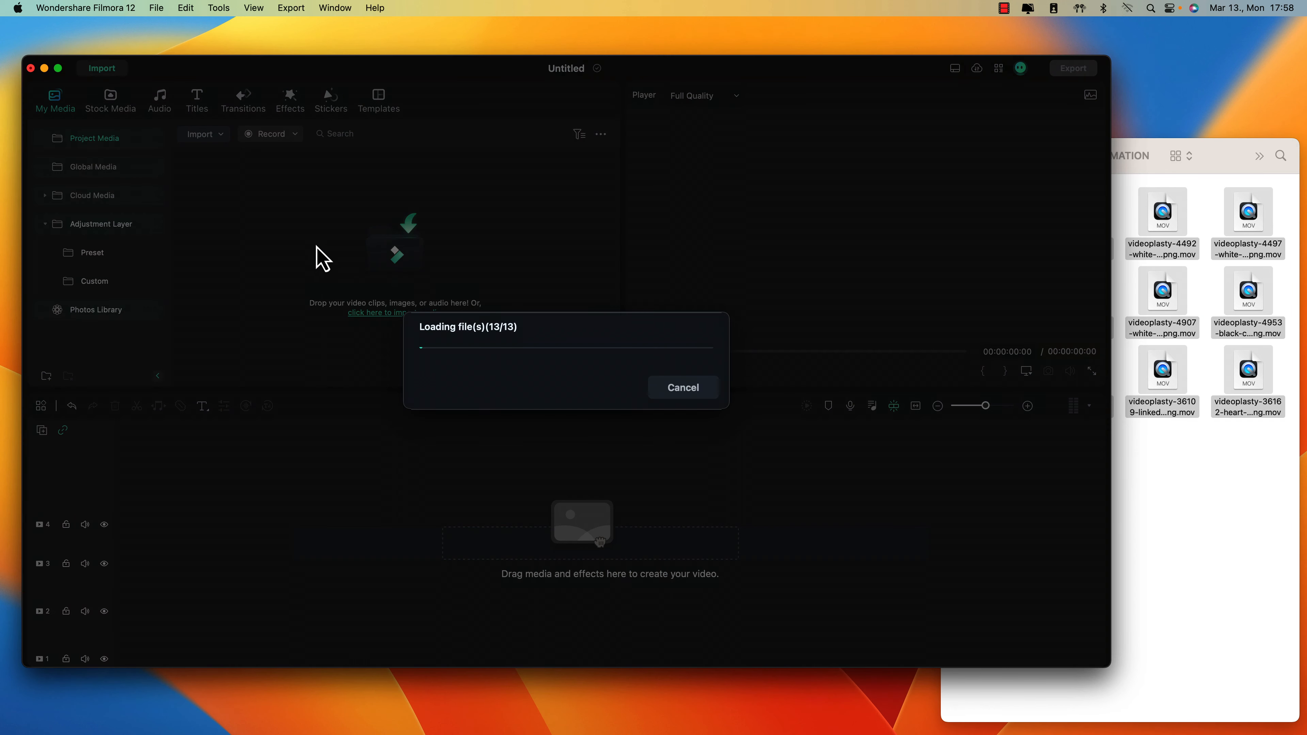
# Step: Preview the imported animation clip of the walking man in the pink shirt
pyautogui.press('super+a')
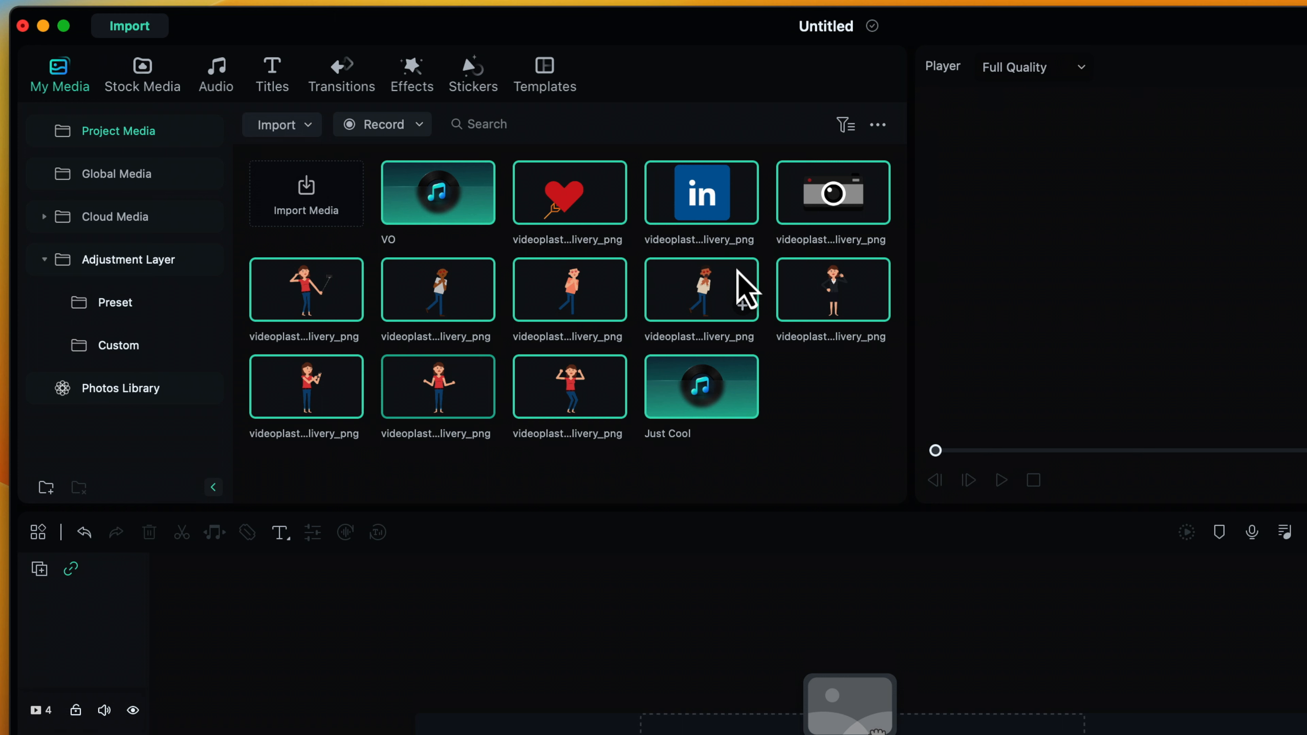
pyautogui.click(534, 314)
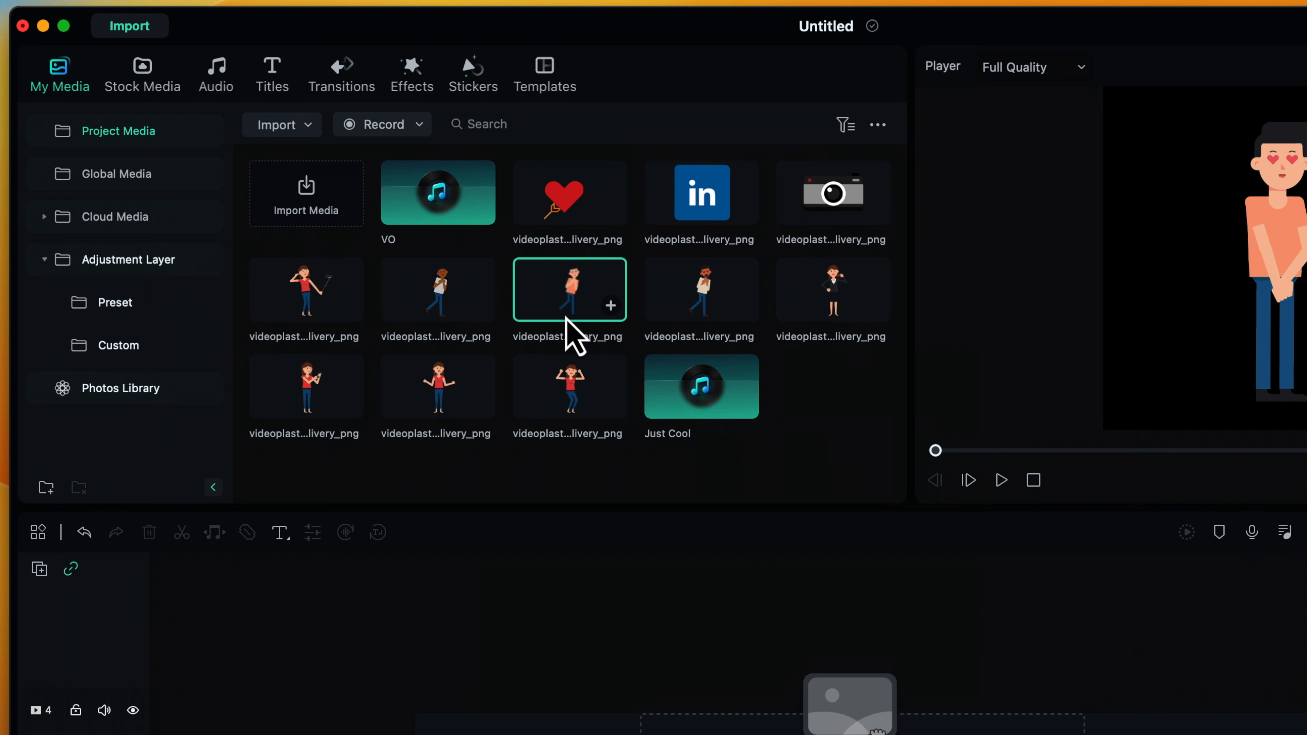
pyautogui.click(504, 458)
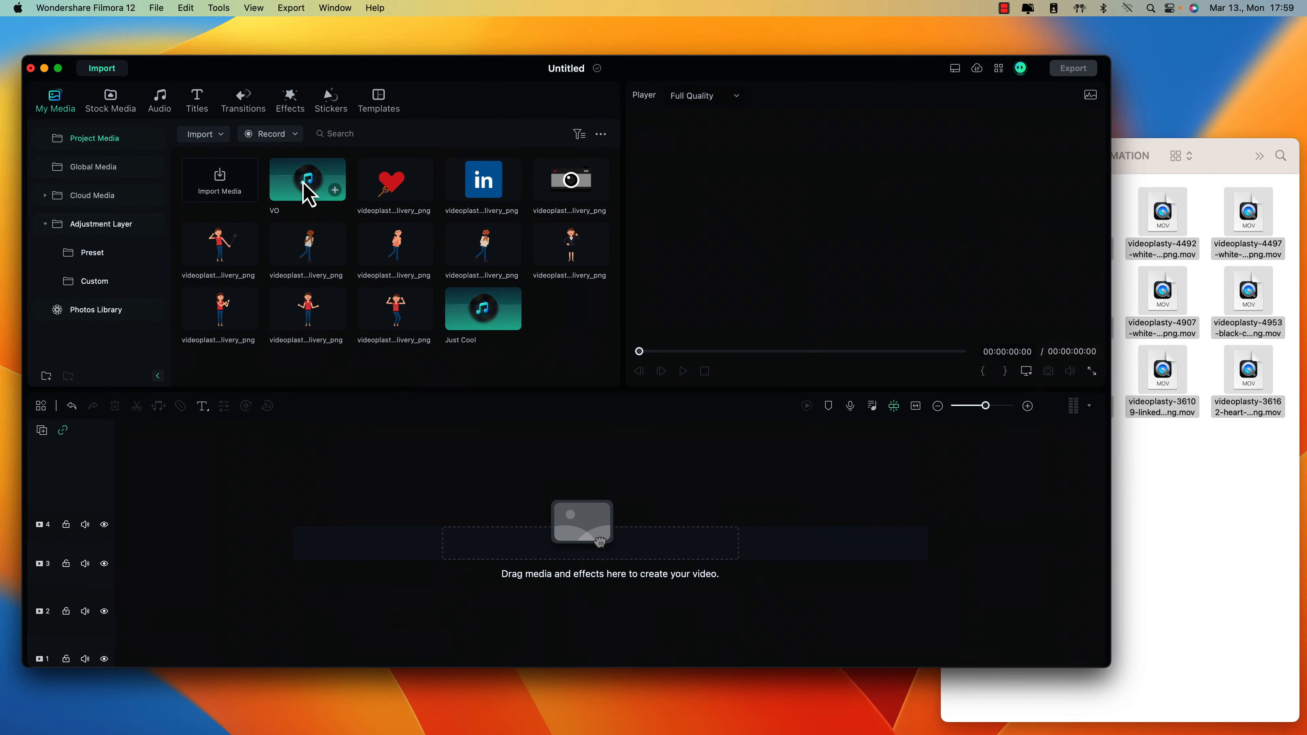
# Step: Maximize the editor window and place the VO and Just Cool audio clips on separate audio tracks at the timeline start
pyautogui.click(308, 194)
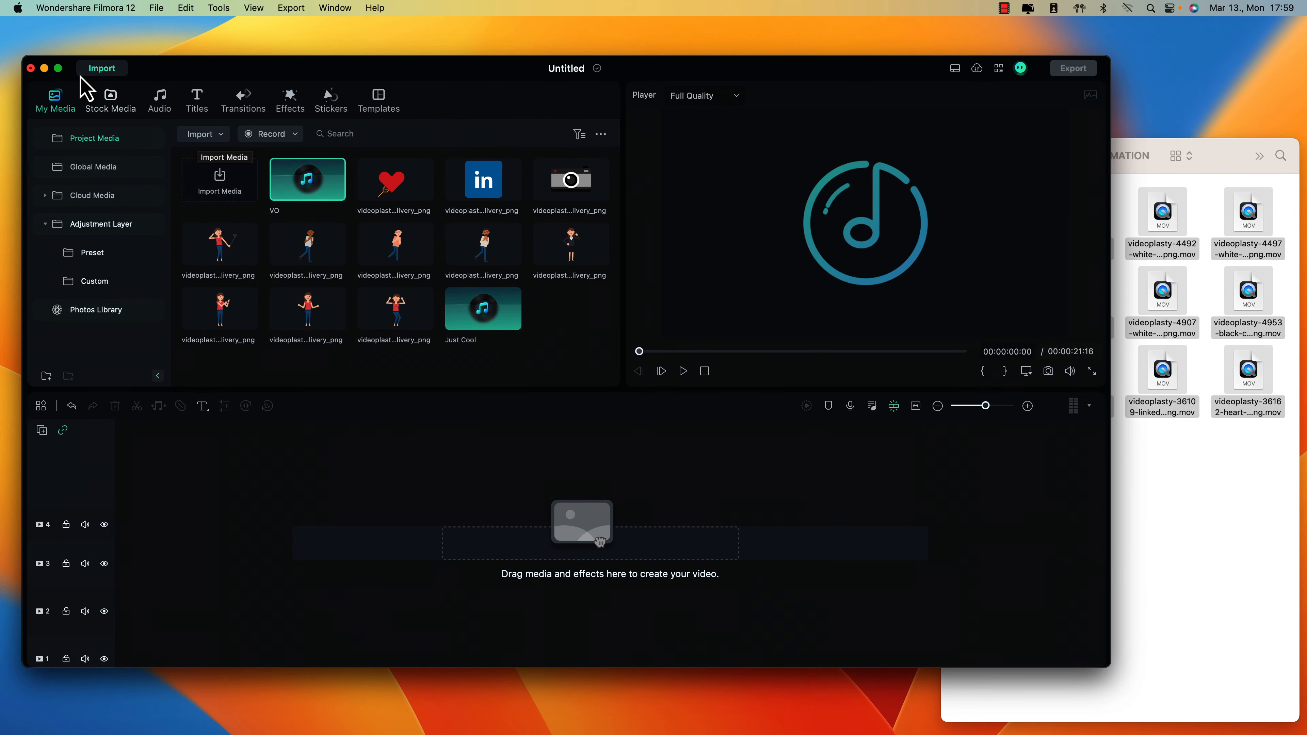
pyautogui.click(58, 68)
pyautogui.moveTo(393, 143); pyautogui.dragTo(102, 667)
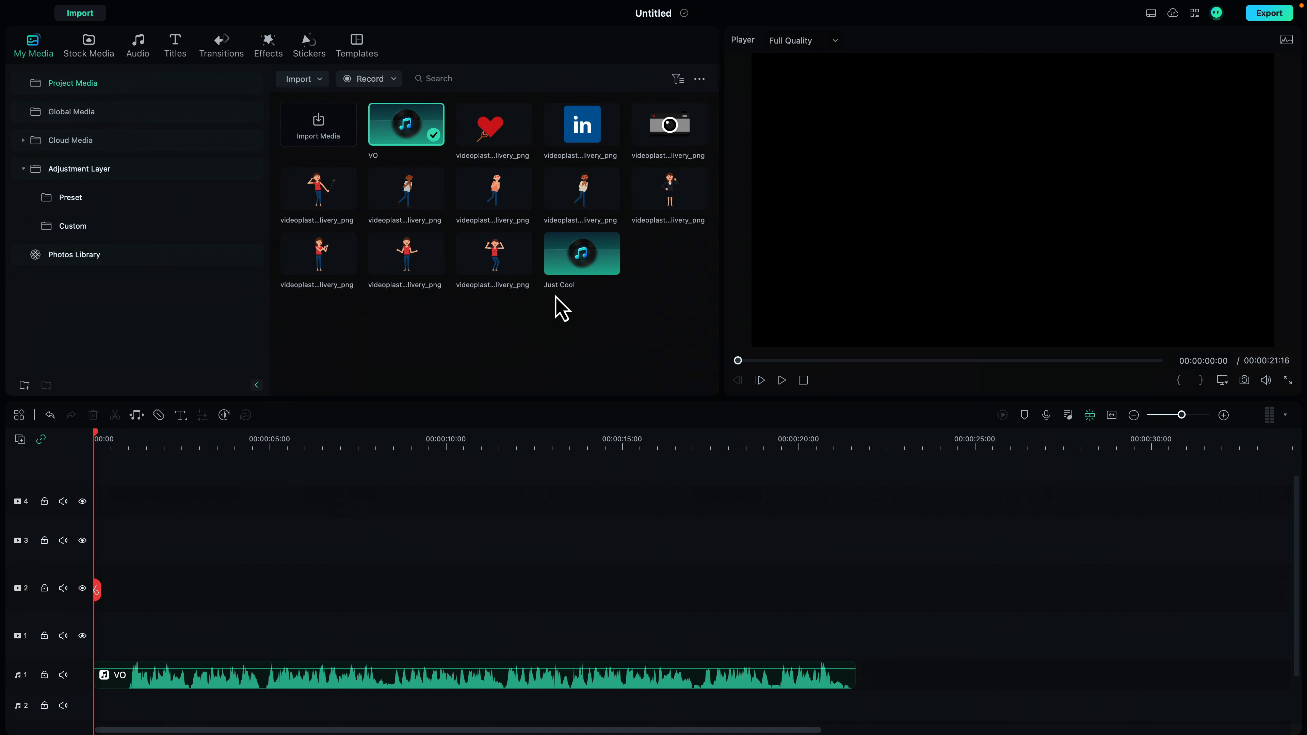
pyautogui.moveTo(574, 274); pyautogui.dragTo(96, 657)
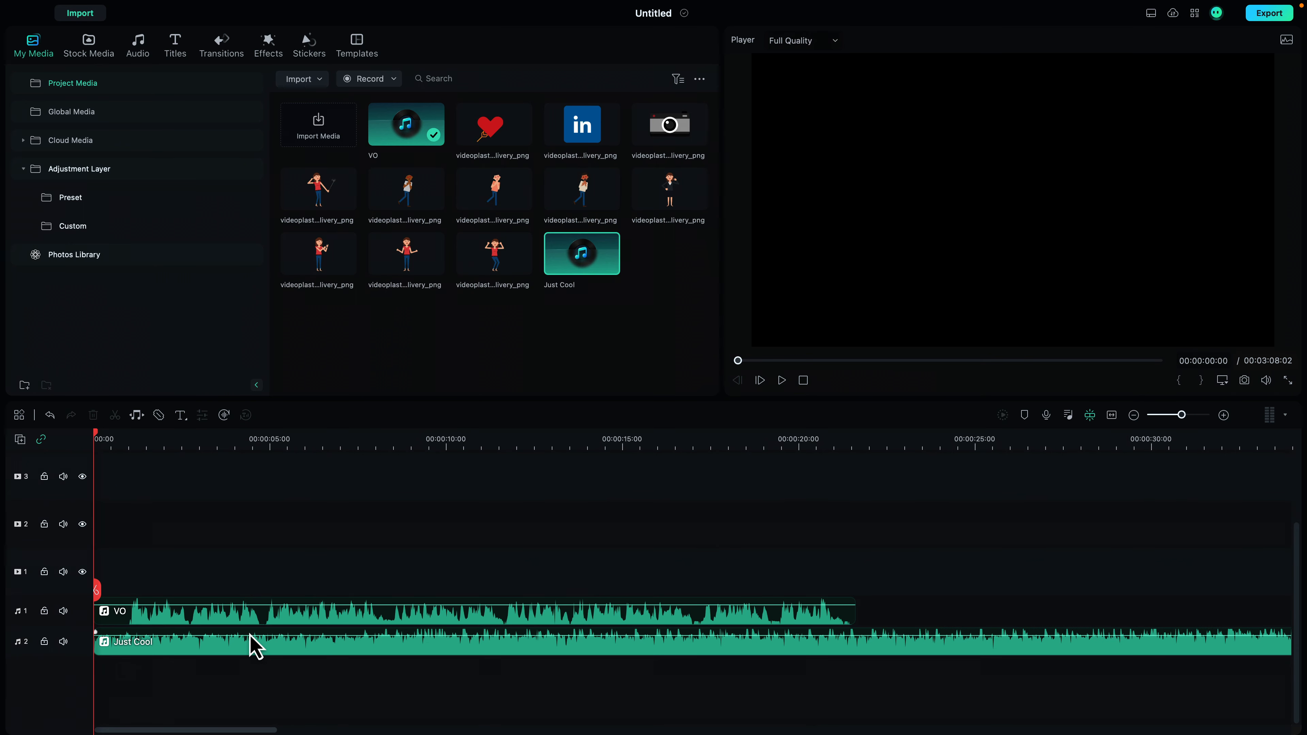
# Step: Trim the end of the Just Cool music clip to match the end of the VO clip
pyautogui.click(1134, 417)
pyautogui.click(1134, 417)
pyautogui.click(1133, 417)
pyautogui.click(915, 649)
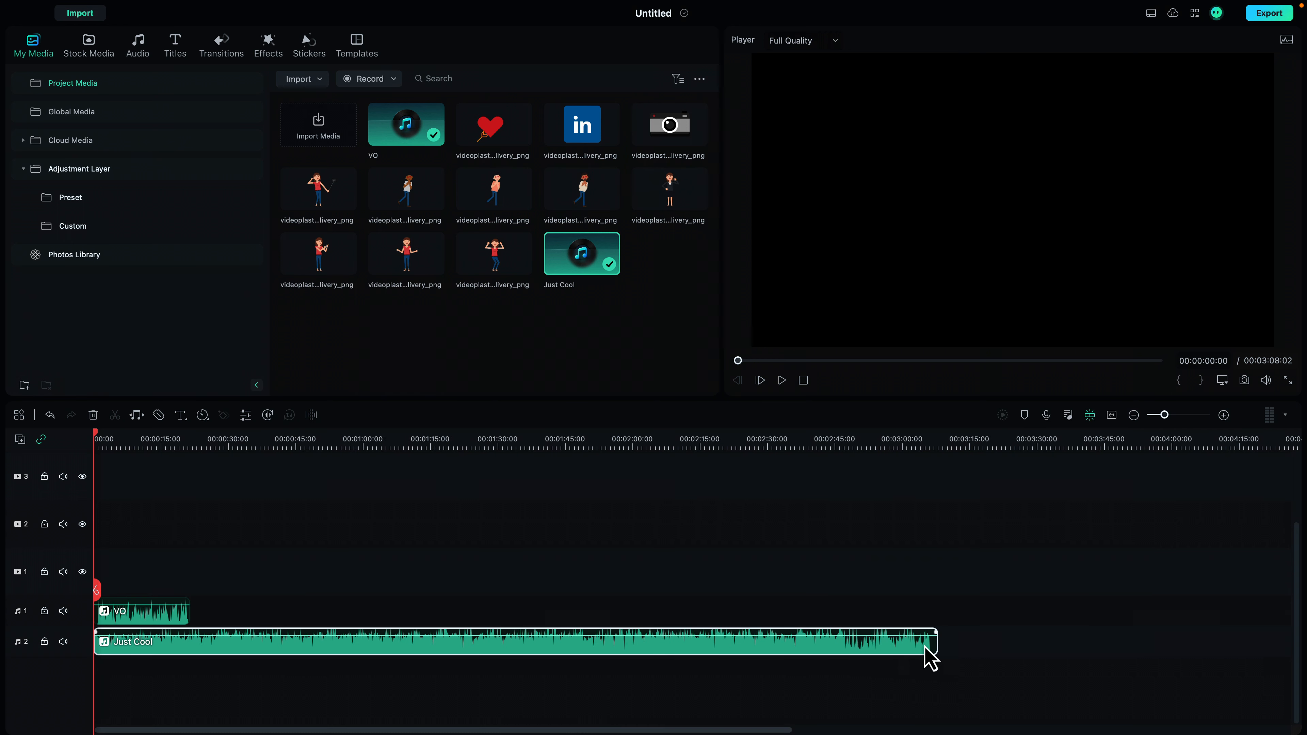
pyautogui.moveTo(937, 644); pyautogui.dragTo(191, 638)
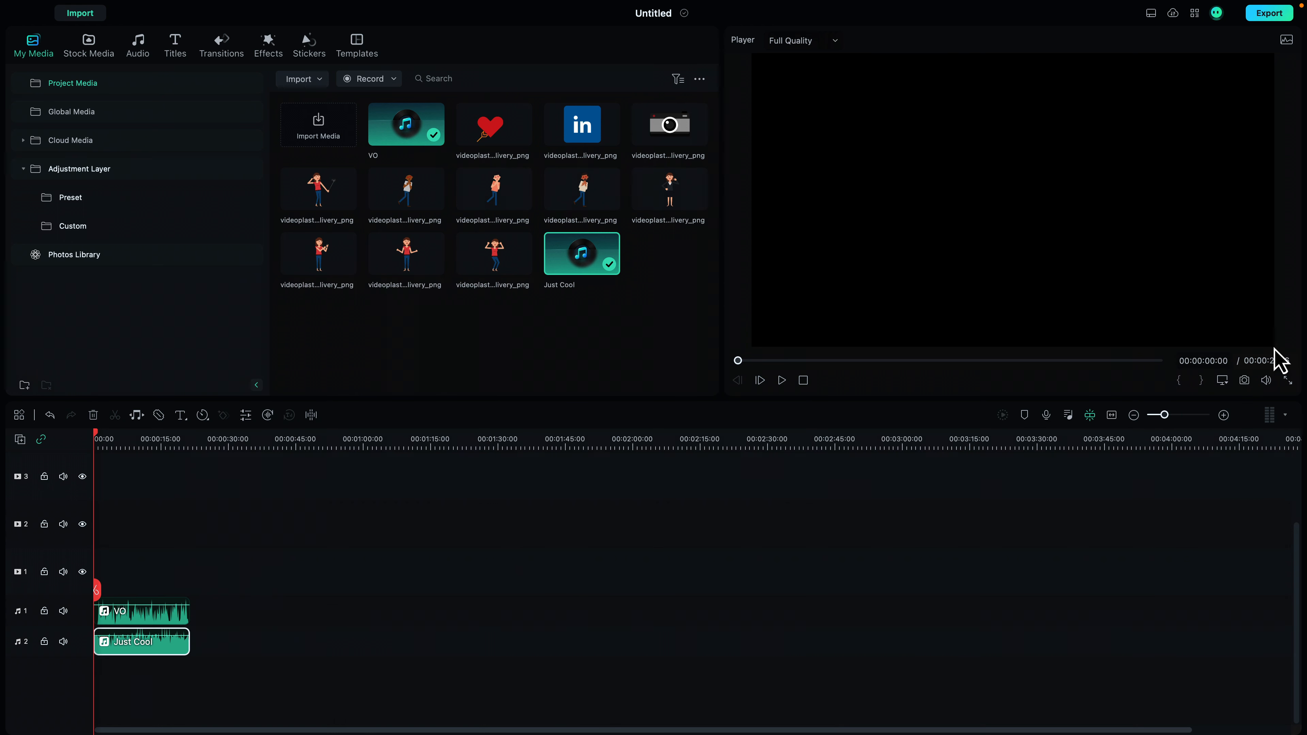
pyautogui.click(1226, 415)
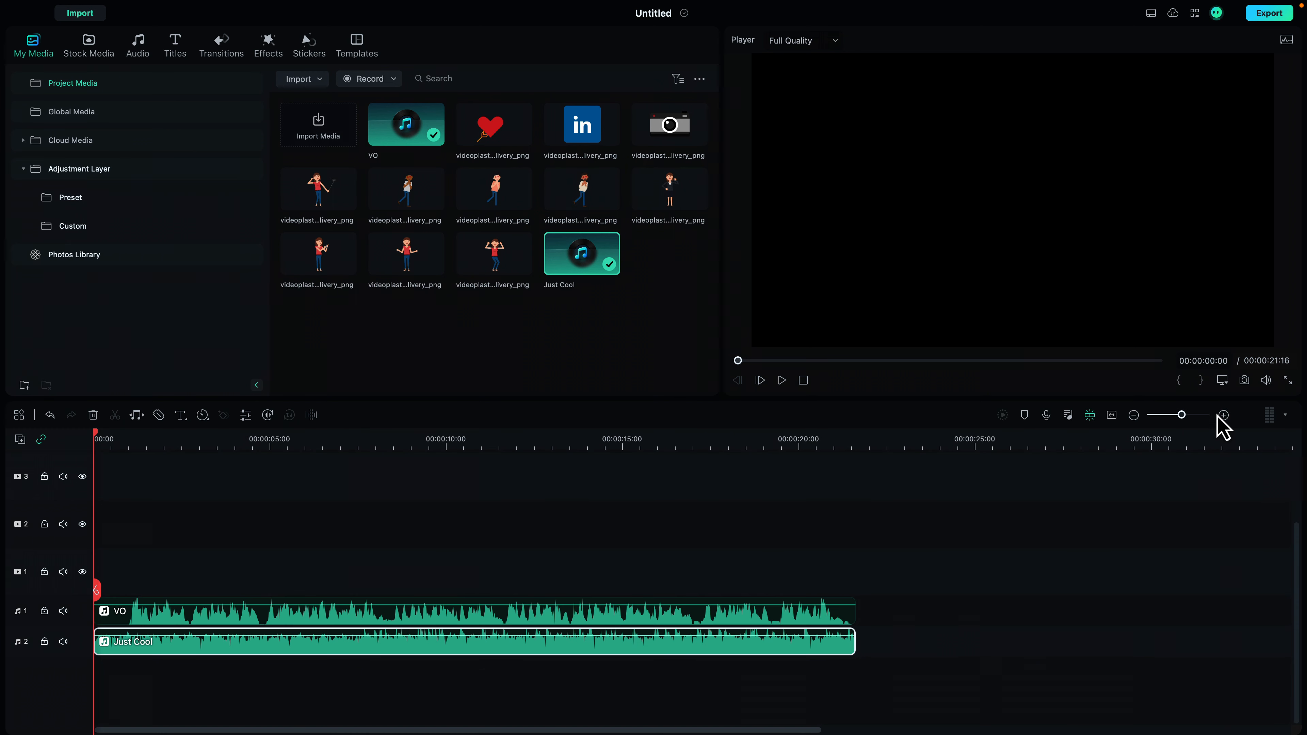
# Step: Lower the Just Cool music clip's volume well below the VO narration, checking the mix by playback
pyautogui.press('space')
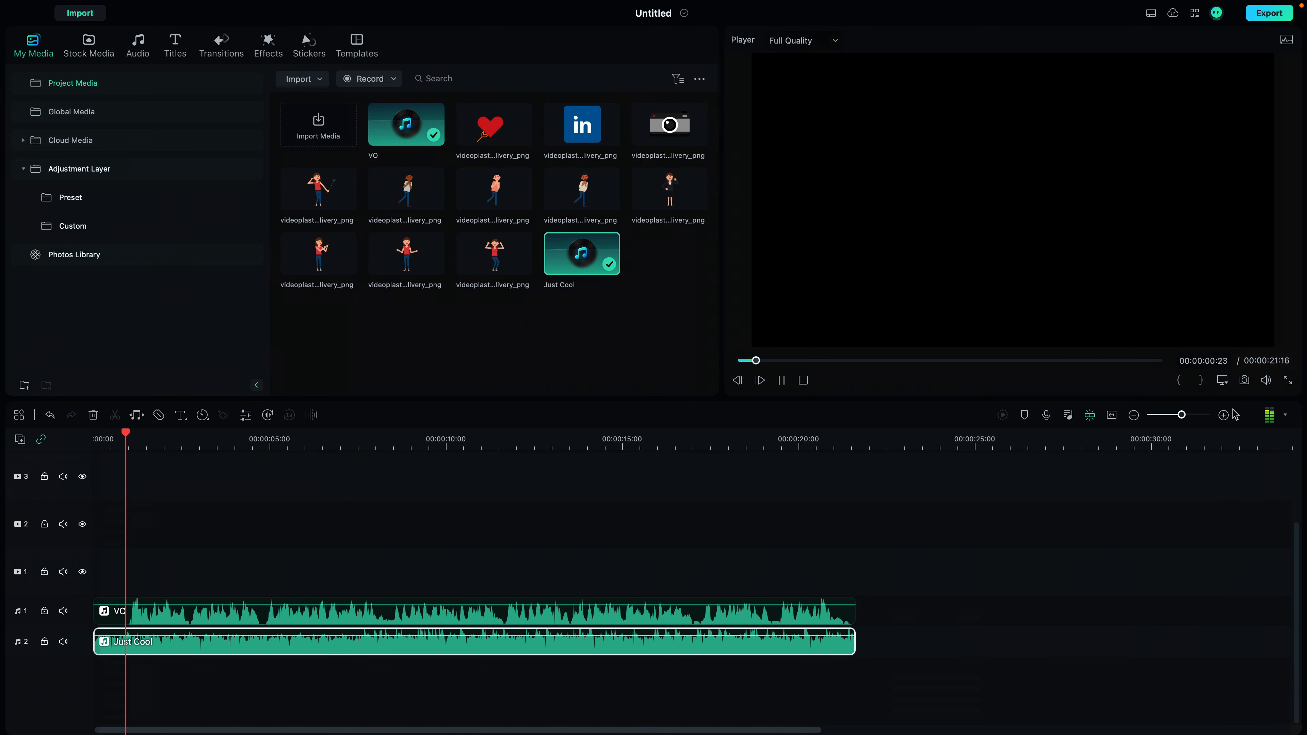
pyautogui.press('space')
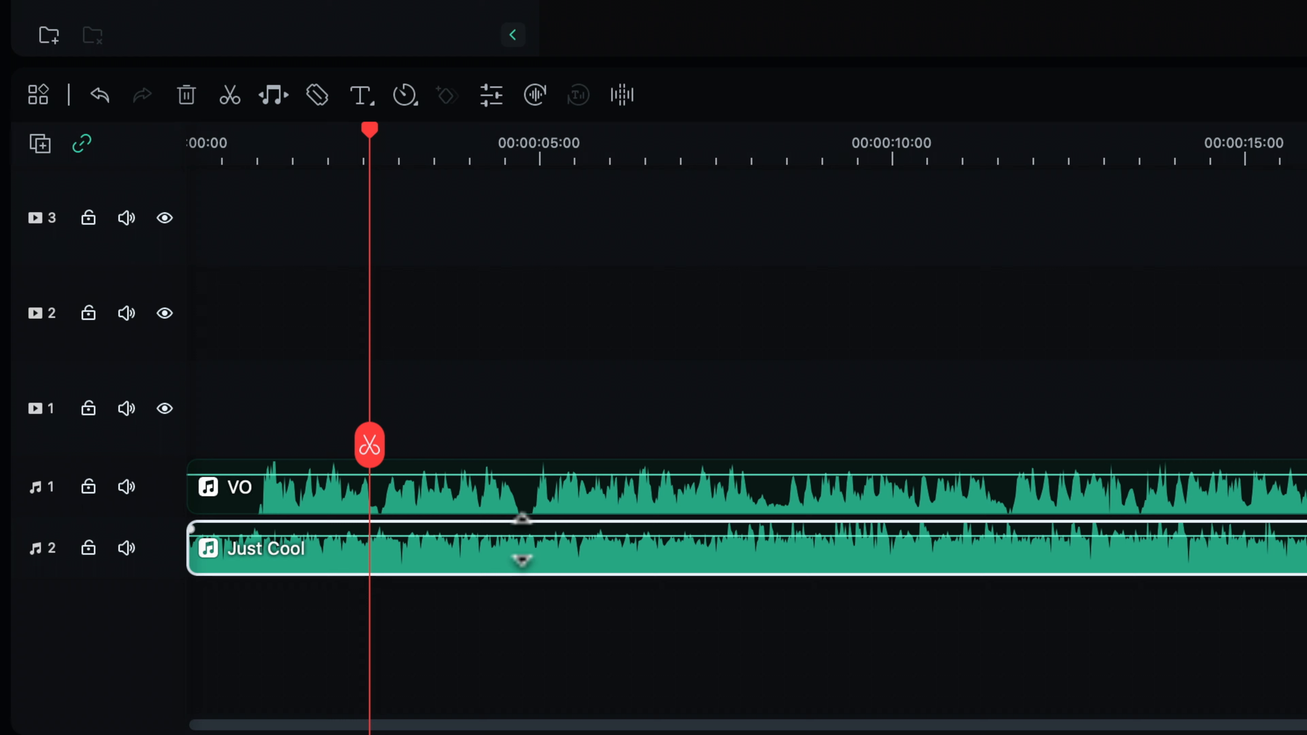
pyautogui.moveTo(506, 539); pyautogui.dragTo(517, 563)
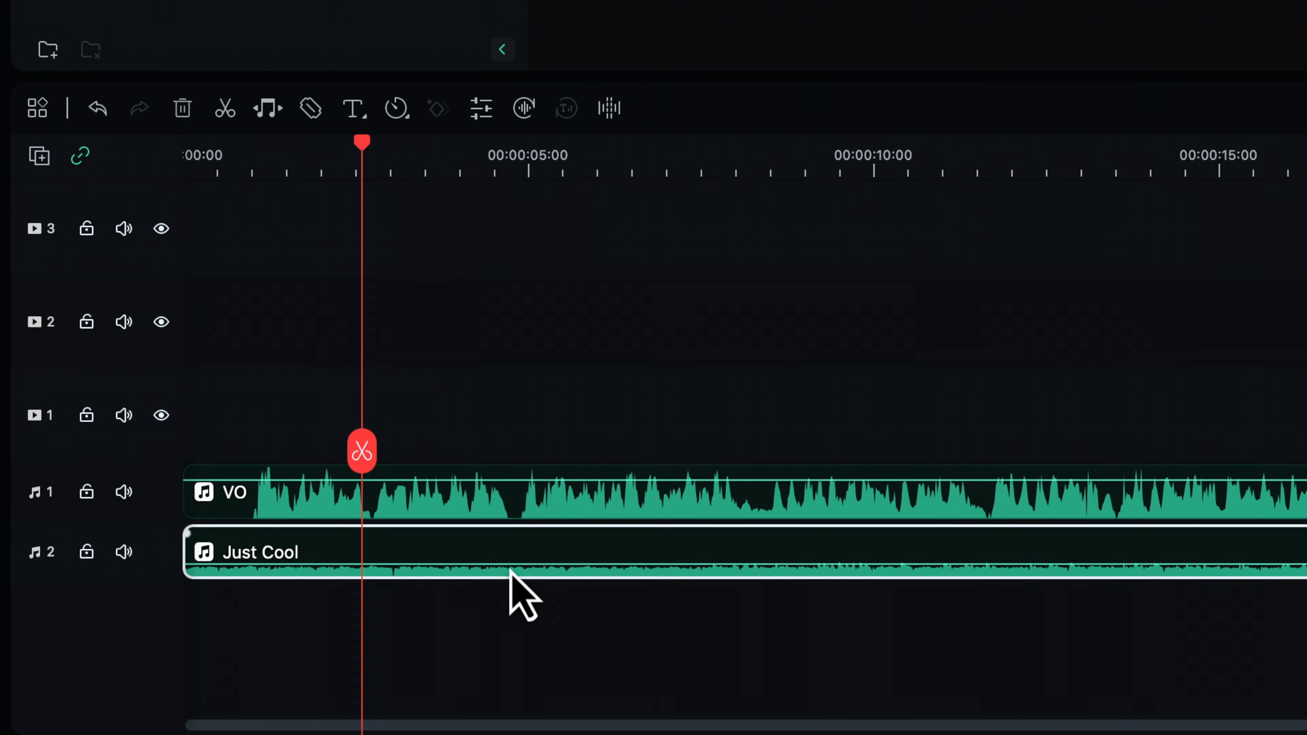
pyautogui.press('space')
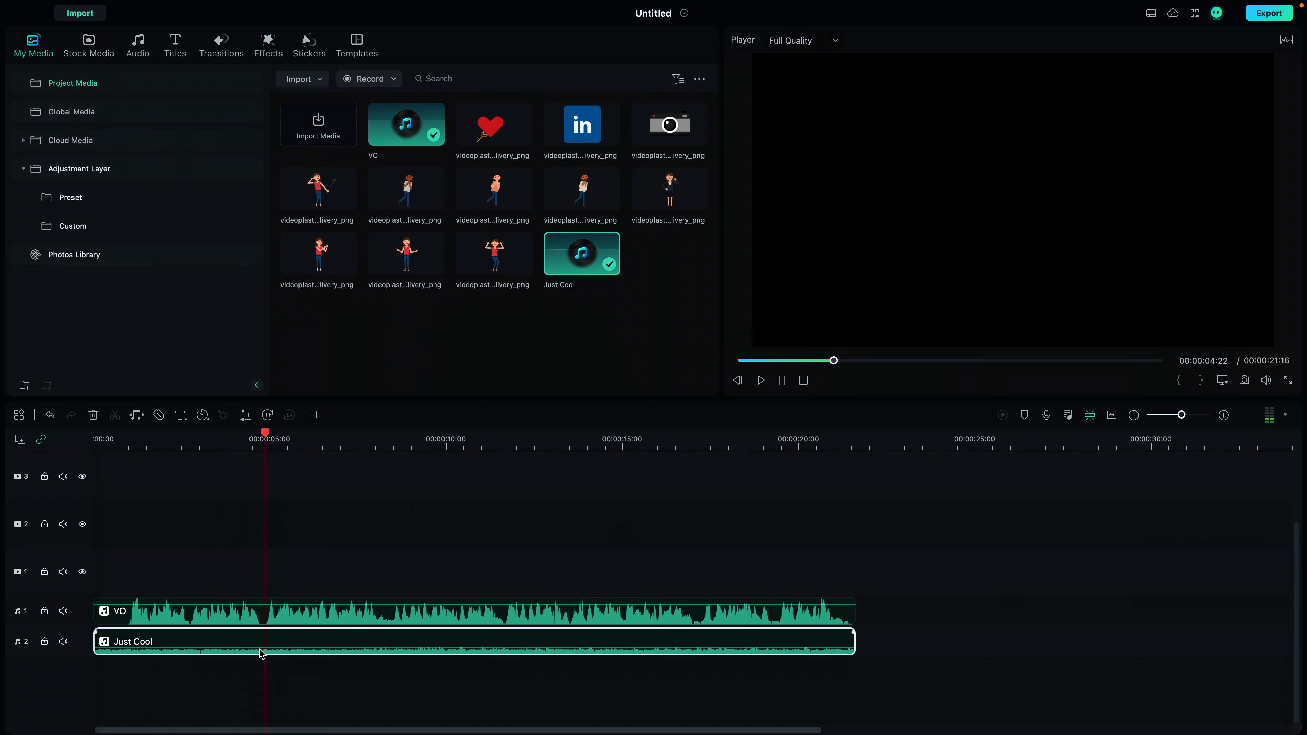
pyautogui.press('space')
pyautogui.press('XF86AudioRaiseVolume')
pyautogui.press('XF86AudioRaiseVolume')
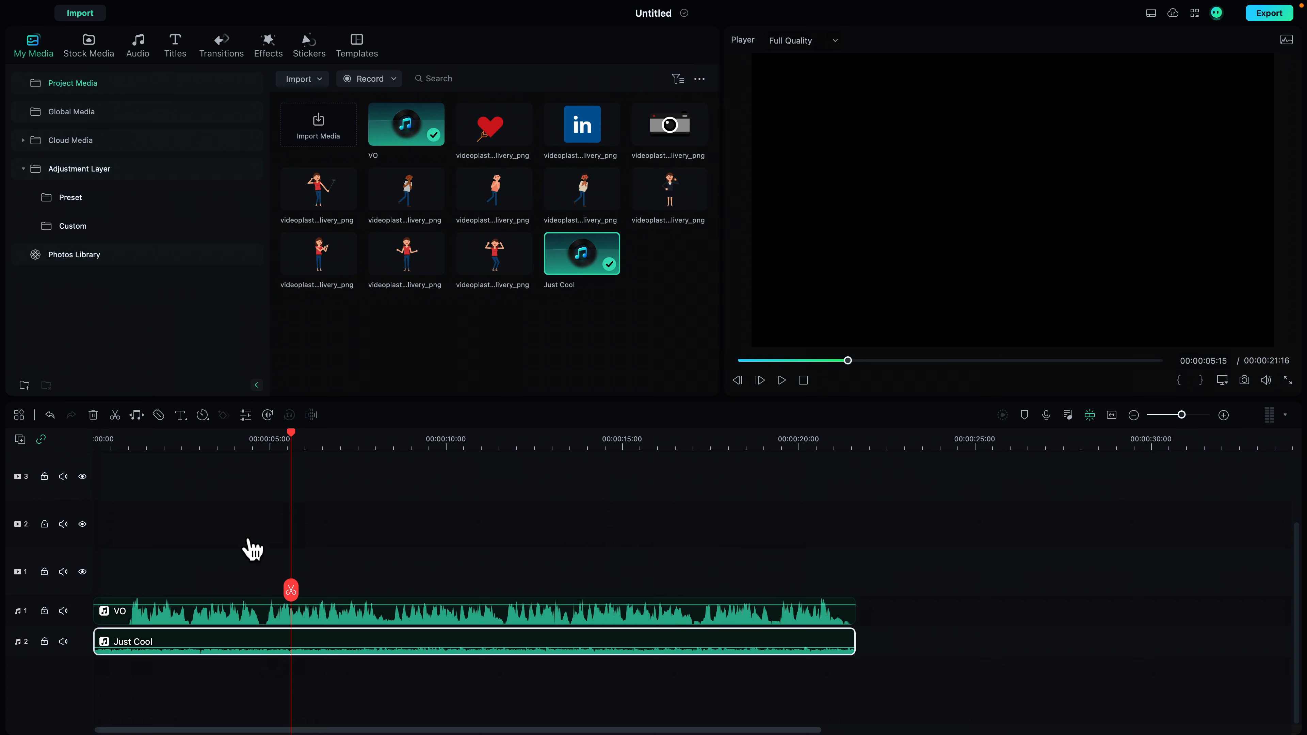
# Step: Trim the silence at the beginning of the VO clip and move the clip back to the timeline start
pyautogui.click(151, 438)
pyautogui.moveTo(145, 440)
pyautogui.mouseDown()
pyautogui.moveTo(124, 440)
pyautogui.moveTo(164, 440)
pyautogui.mouseUp()
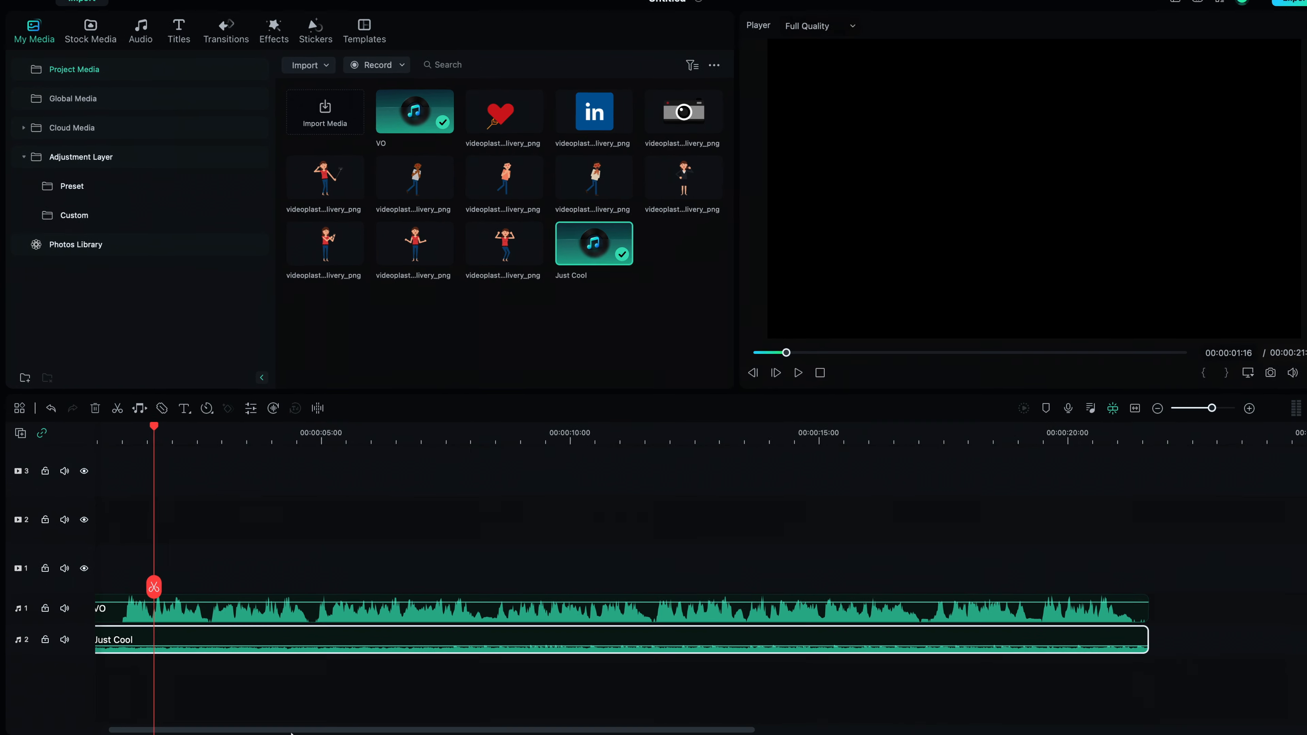
pyautogui.moveTo(285, 731); pyautogui.dragTo(245, 730)
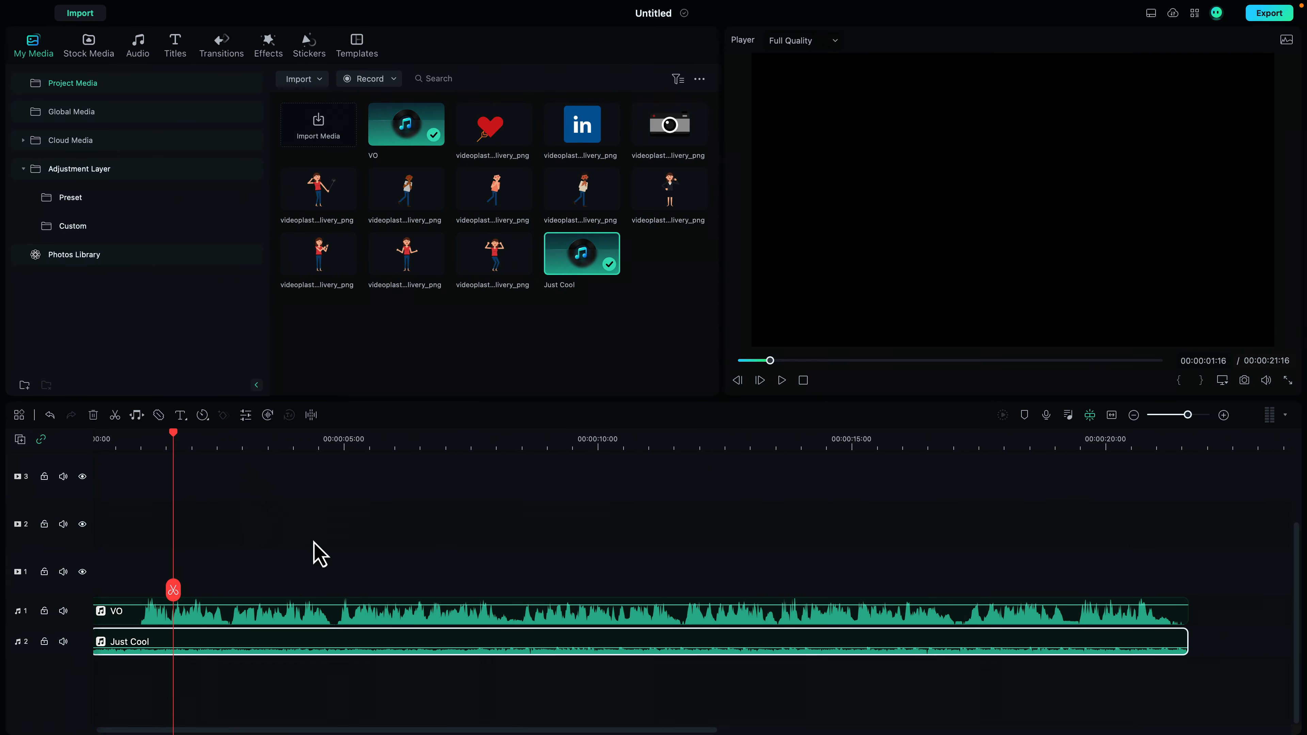
pyautogui.moveTo(331, 730); pyautogui.dragTo(282, 729)
pyautogui.moveTo(94, 610); pyautogui.dragTo(129, 616)
pyautogui.moveTo(216, 629); pyautogui.dragTo(167, 628)
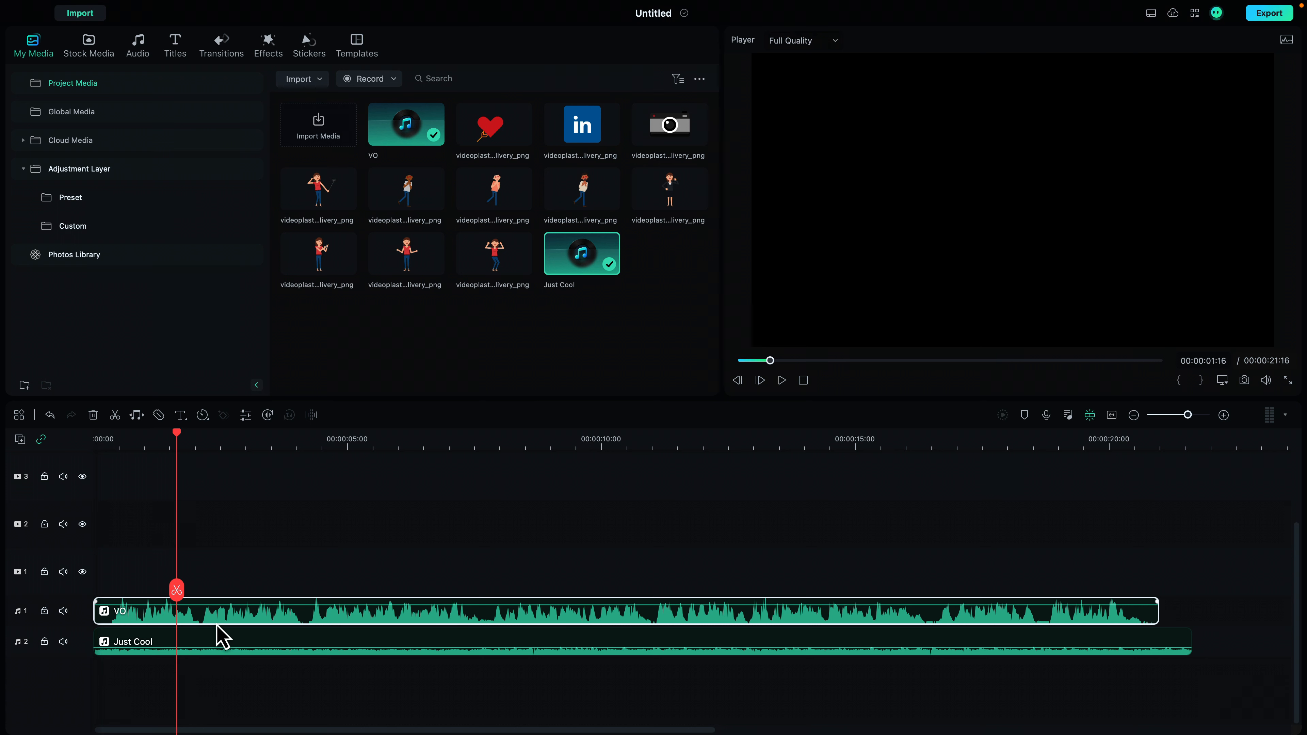
# Step: Preview the stressed casual woman clip and the walking character with the bag in the project media
pyautogui.click(244, 584)
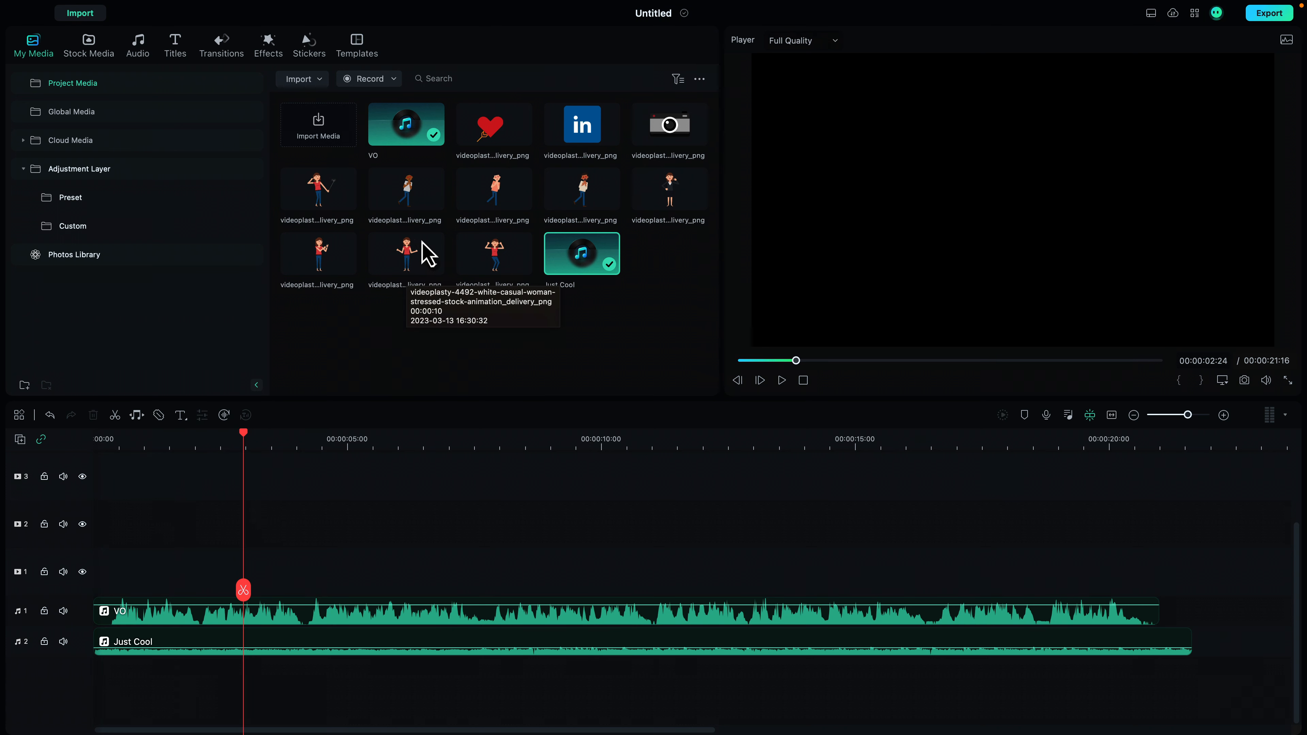
pyautogui.click(384, 262)
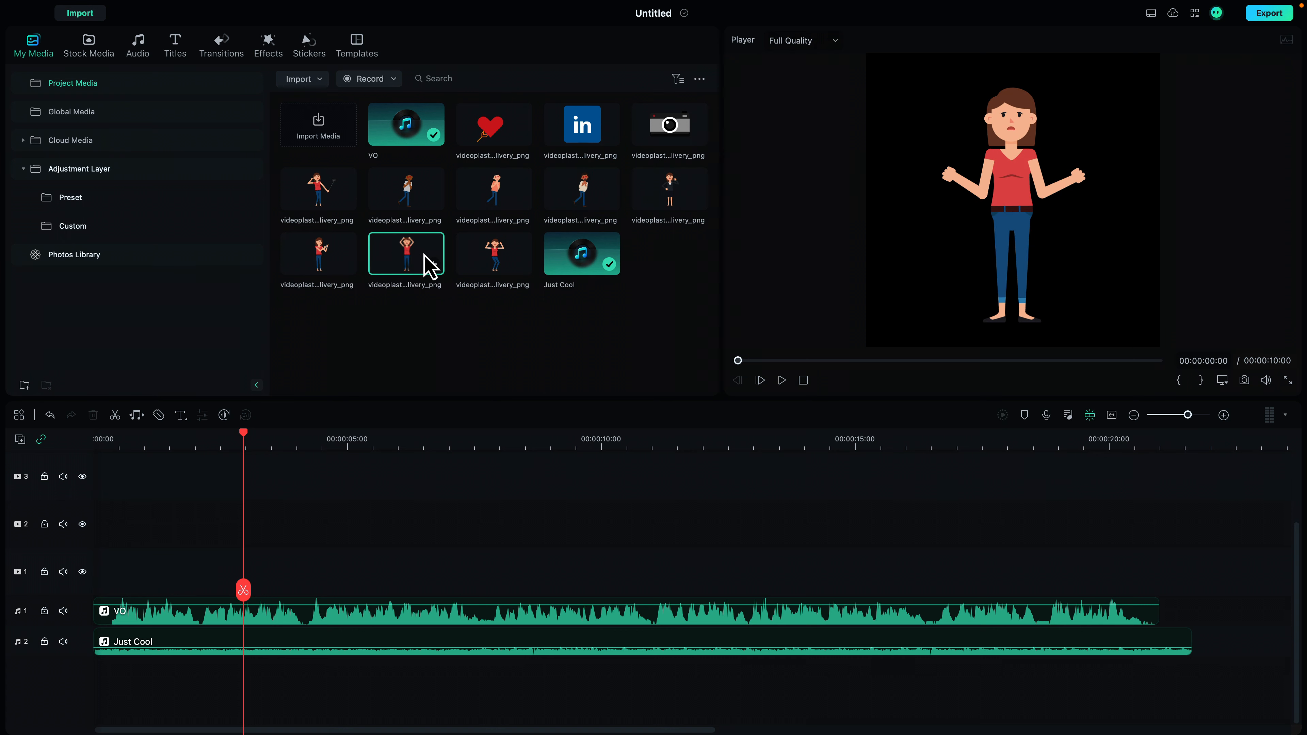
pyautogui.click(380, 208)
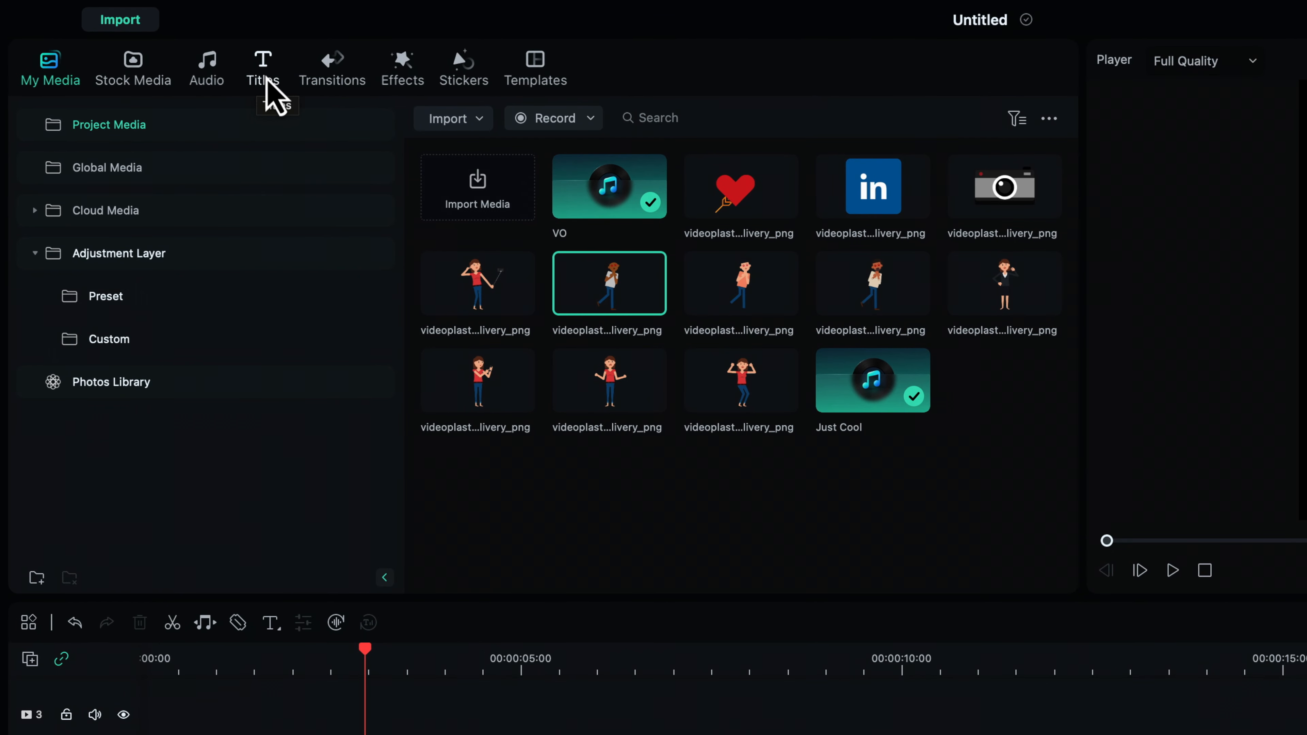
# Step: Add the Basic 6 title to video track 1 at the timeline start and extend it to the end of the music
pyautogui.click(262, 72)
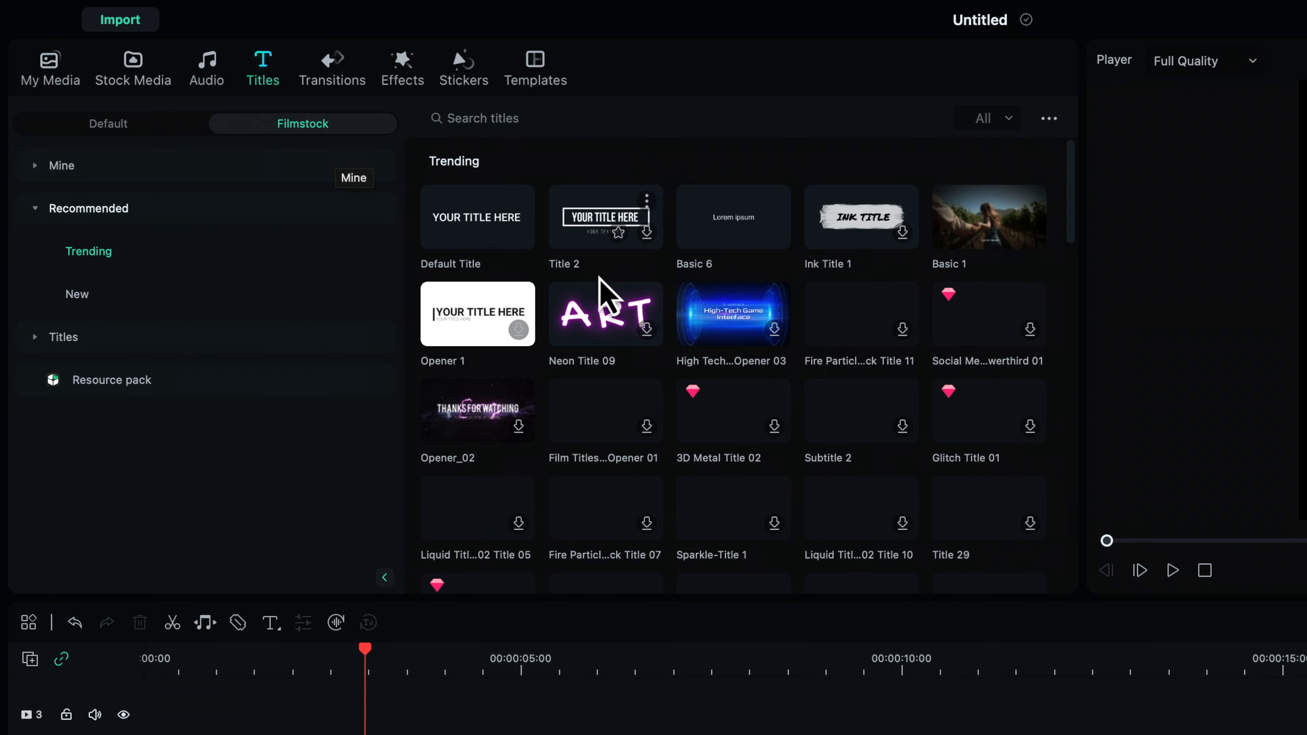
pyautogui.click(694, 221)
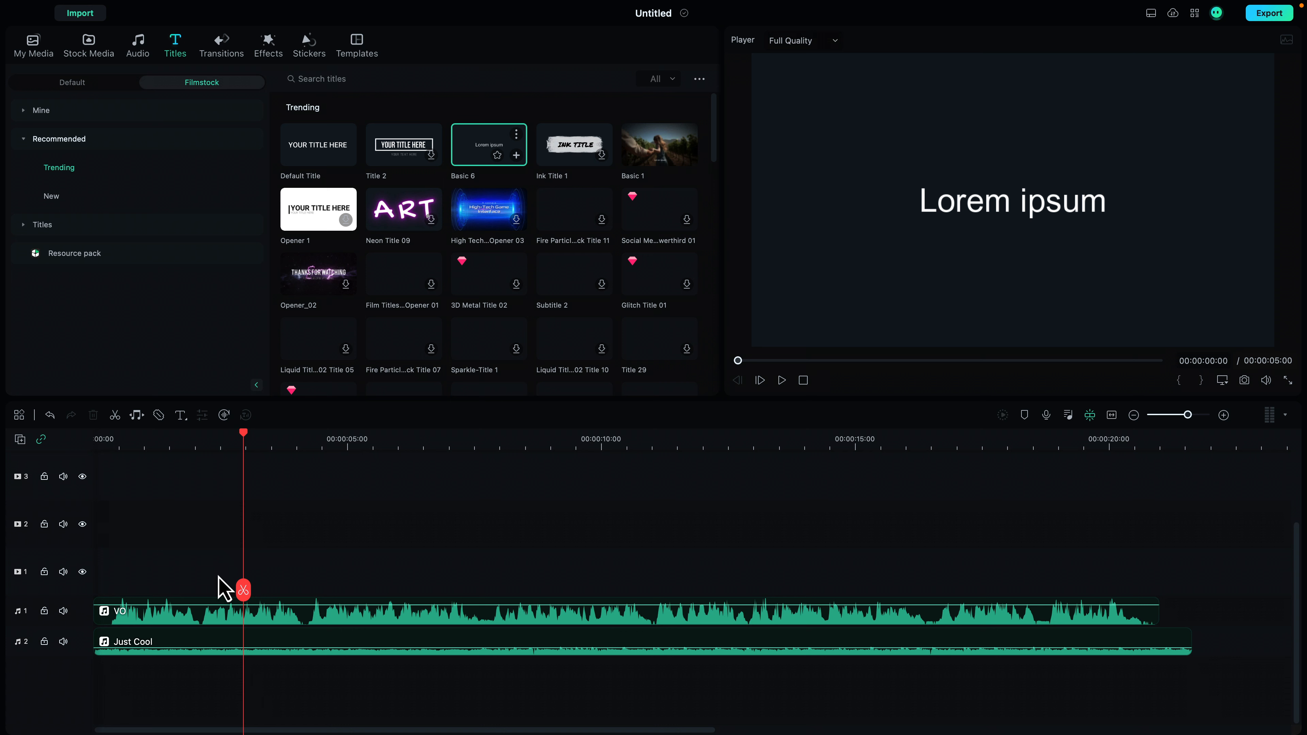
pyautogui.click(516, 155)
pyautogui.scroll(-3, 377, 546)
pyautogui.moveTo(334, 584); pyautogui.dragTo(184, 580)
pyautogui.moveTo(342, 567); pyautogui.dragTo(1189, 568)
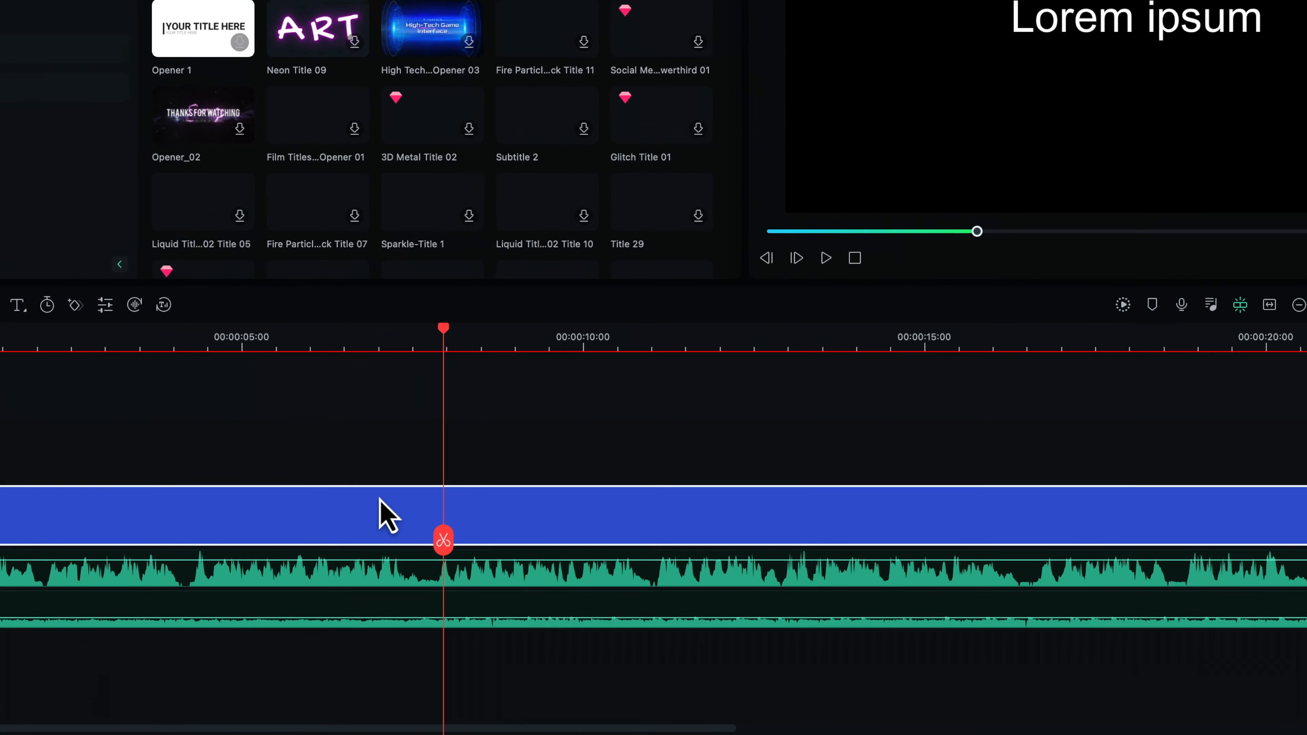
# Step: Open the Basic 6 title in the advanced editor and delete its "Lorem ipsum" placeholder text
pyautogui.rightClick(425, 570)
pyautogui.click(316, 504)
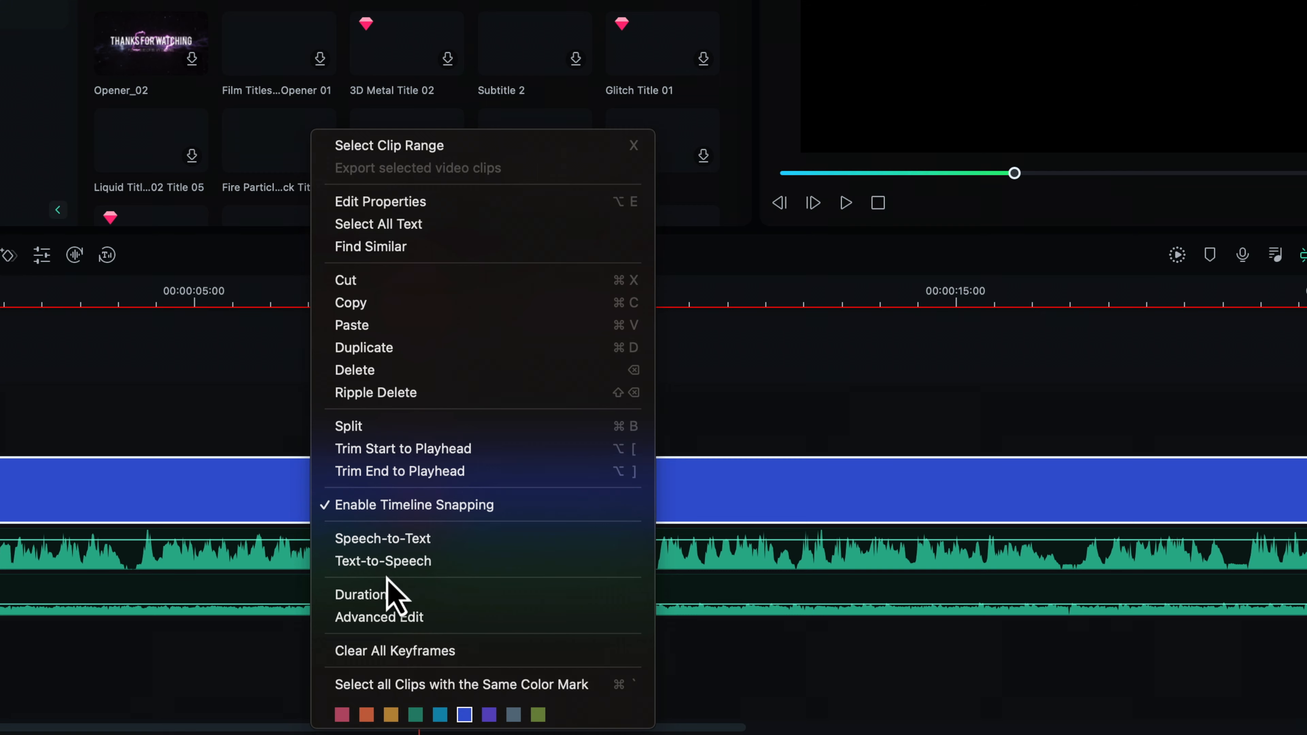
pyautogui.click(383, 618)
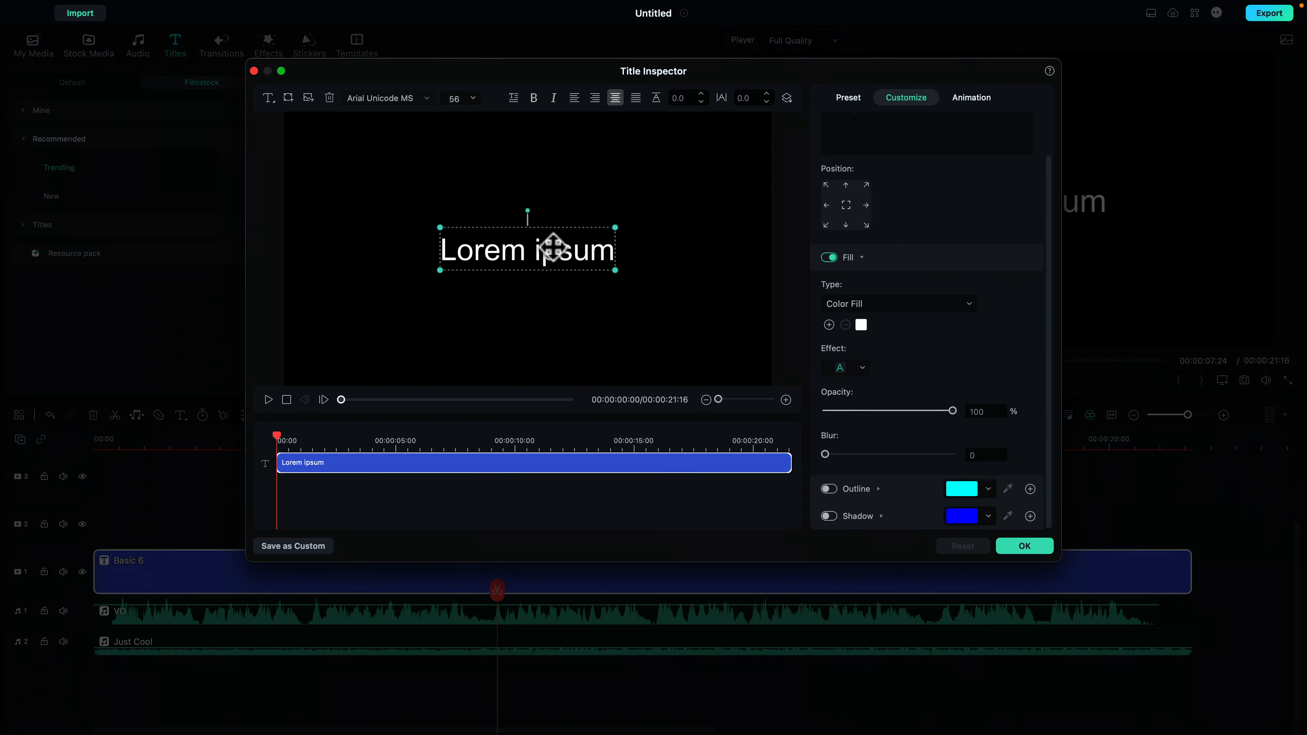
pyautogui.doubleClick(553, 247)
pyautogui.press('BackSpace')
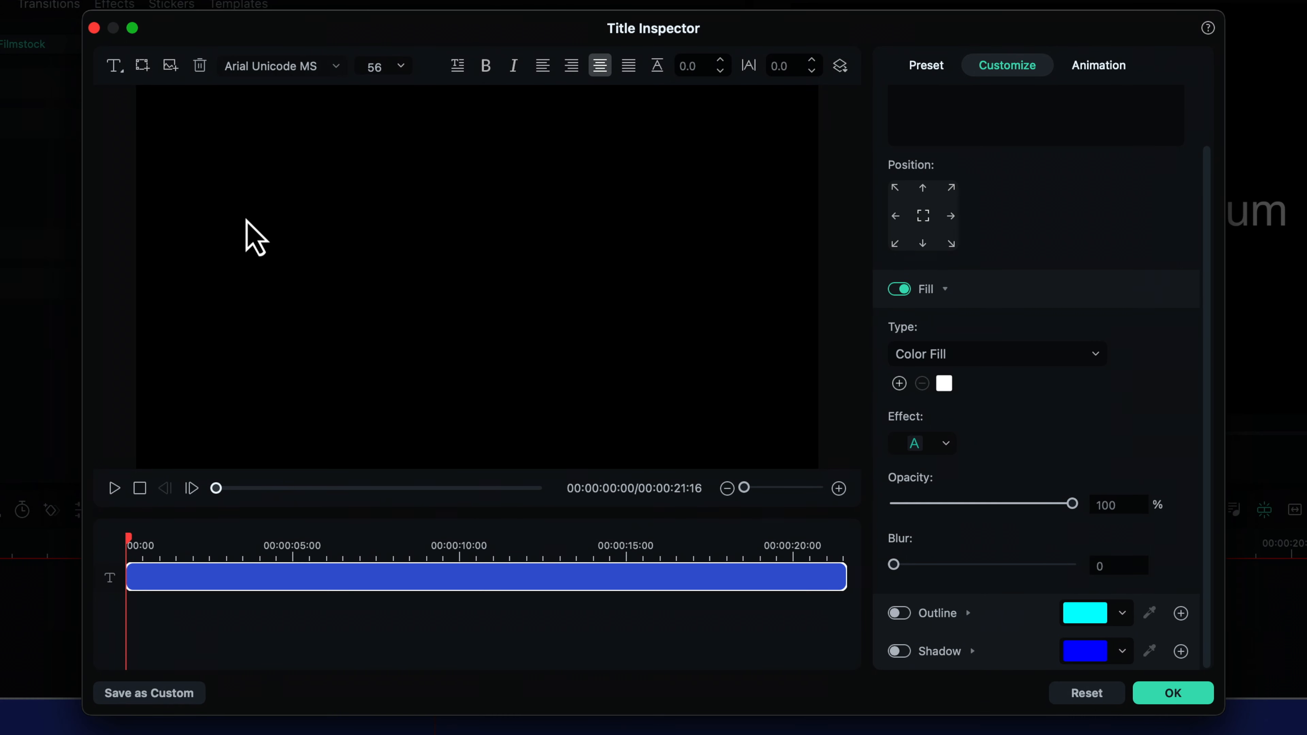
# Step: Add a rectangle shape enlarged to cover the whole frame and delete its "TEXT" placeholder
pyautogui.click(142, 70)
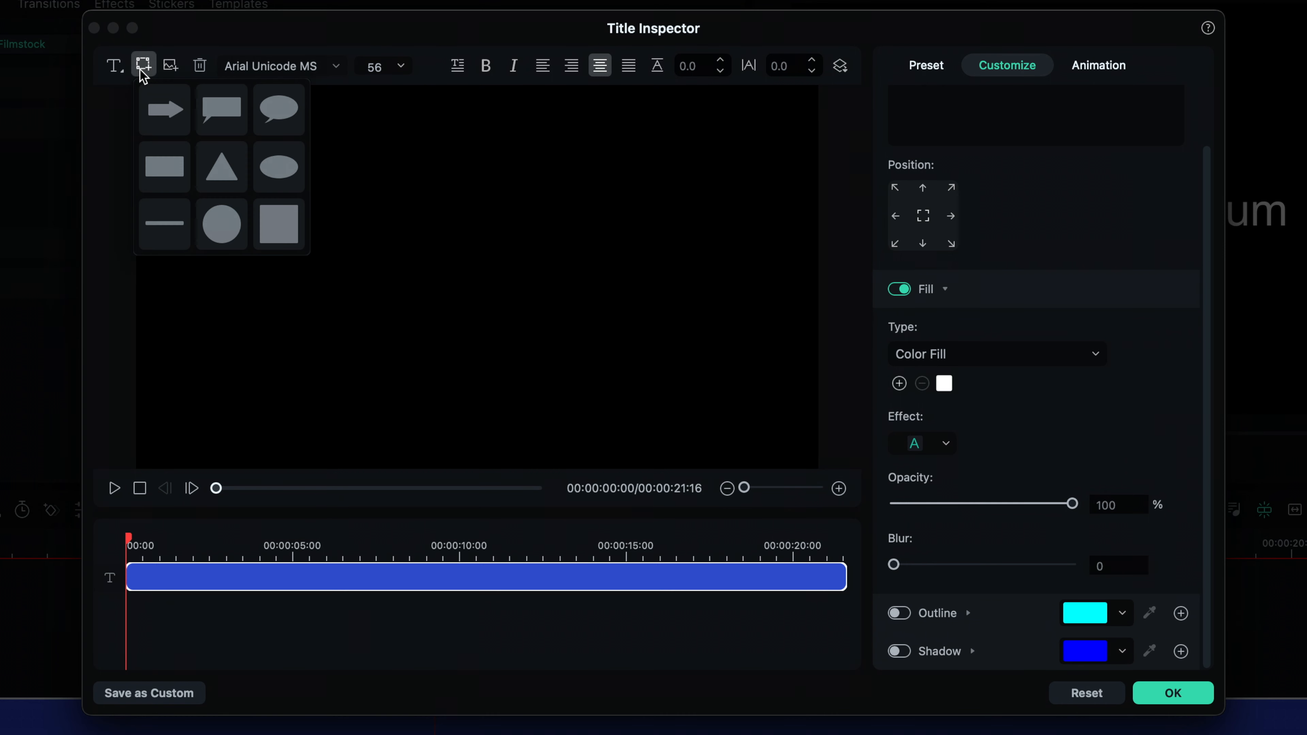
pyautogui.click(160, 170)
pyautogui.moveTo(400, 316); pyautogui.dragTo(147, 463)
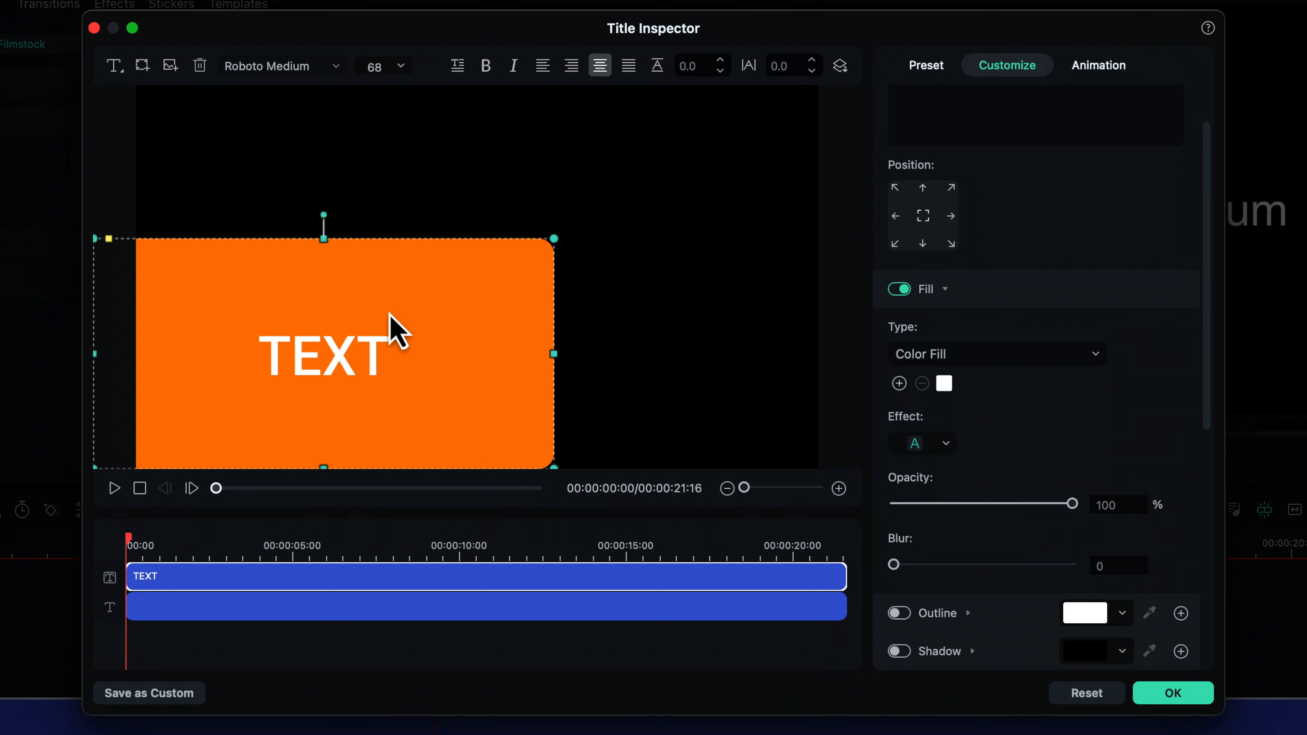
pyautogui.moveTo(551, 237); pyautogui.dragTo(886, 73)
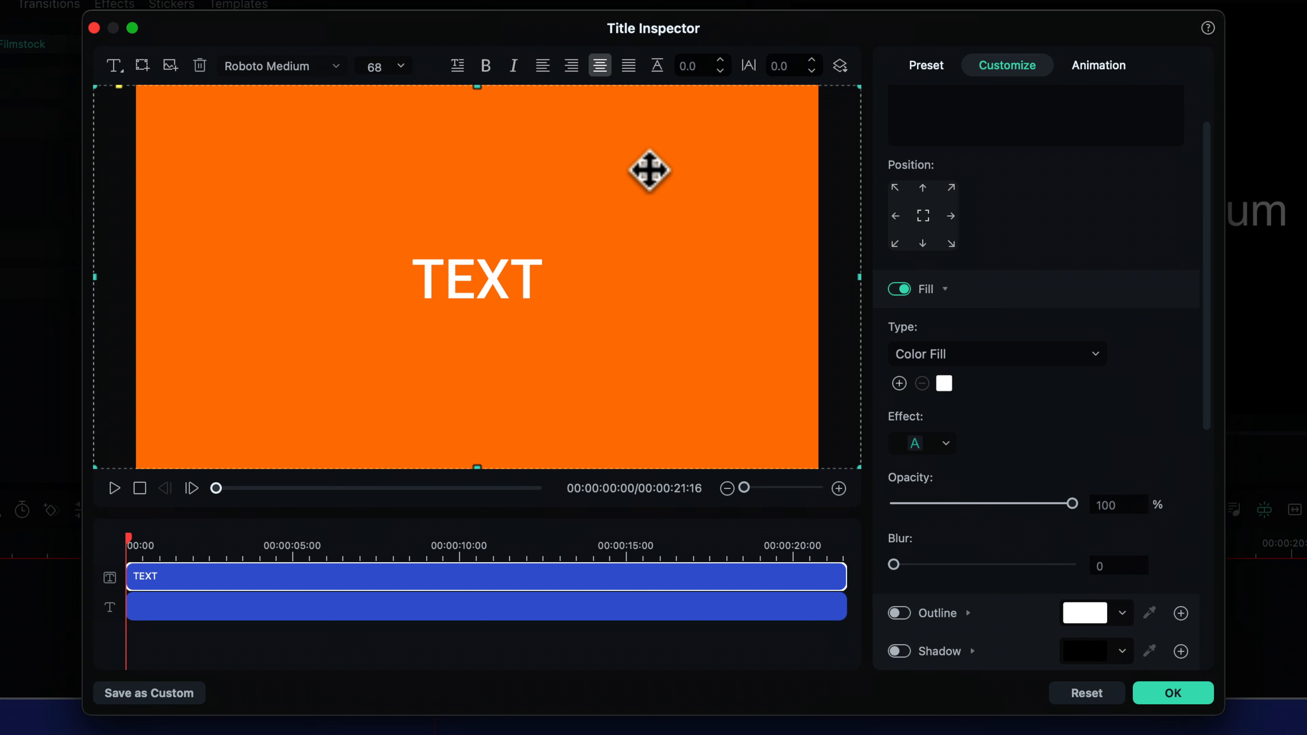
pyautogui.doubleClick(514, 269)
pyautogui.press('BackSpace')
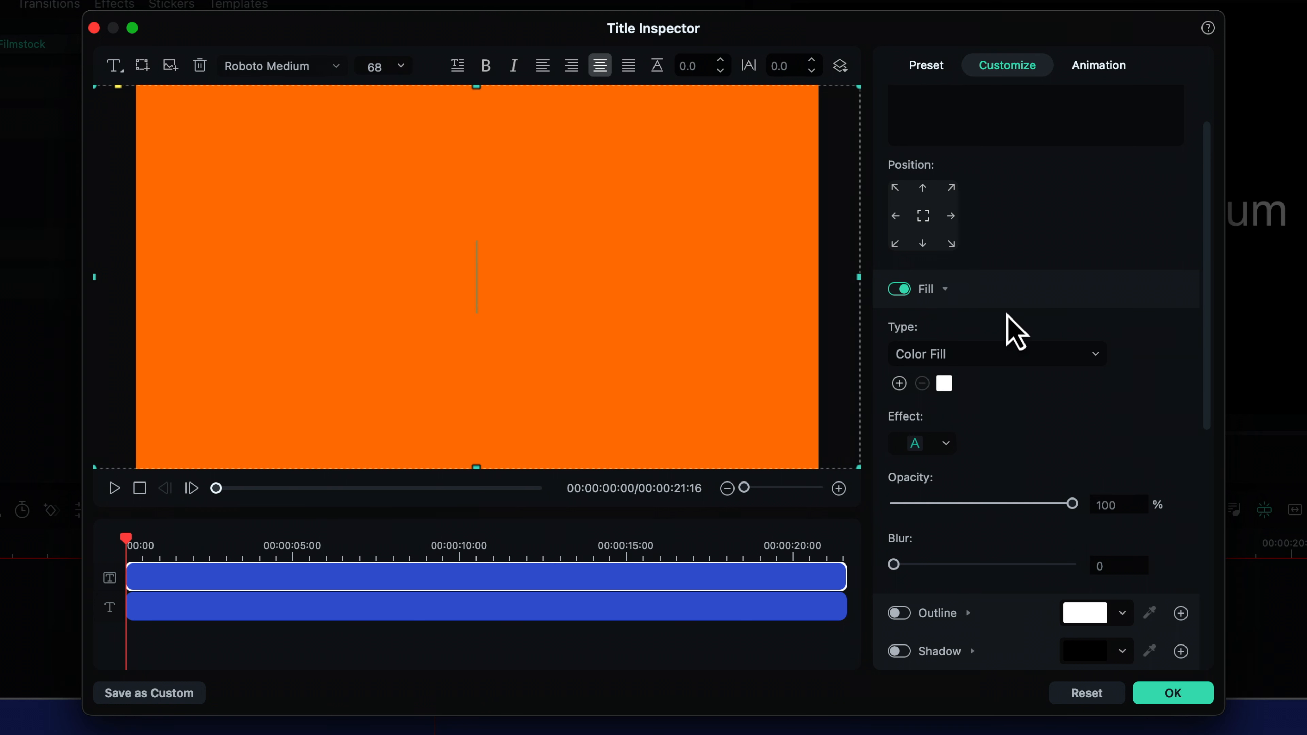
# Step: Set the rectangle's shape fill color to light blue and apply the title edits
pyautogui.scroll(-6, 1011, 332)
pyautogui.scroll(-2, 1024, 335)
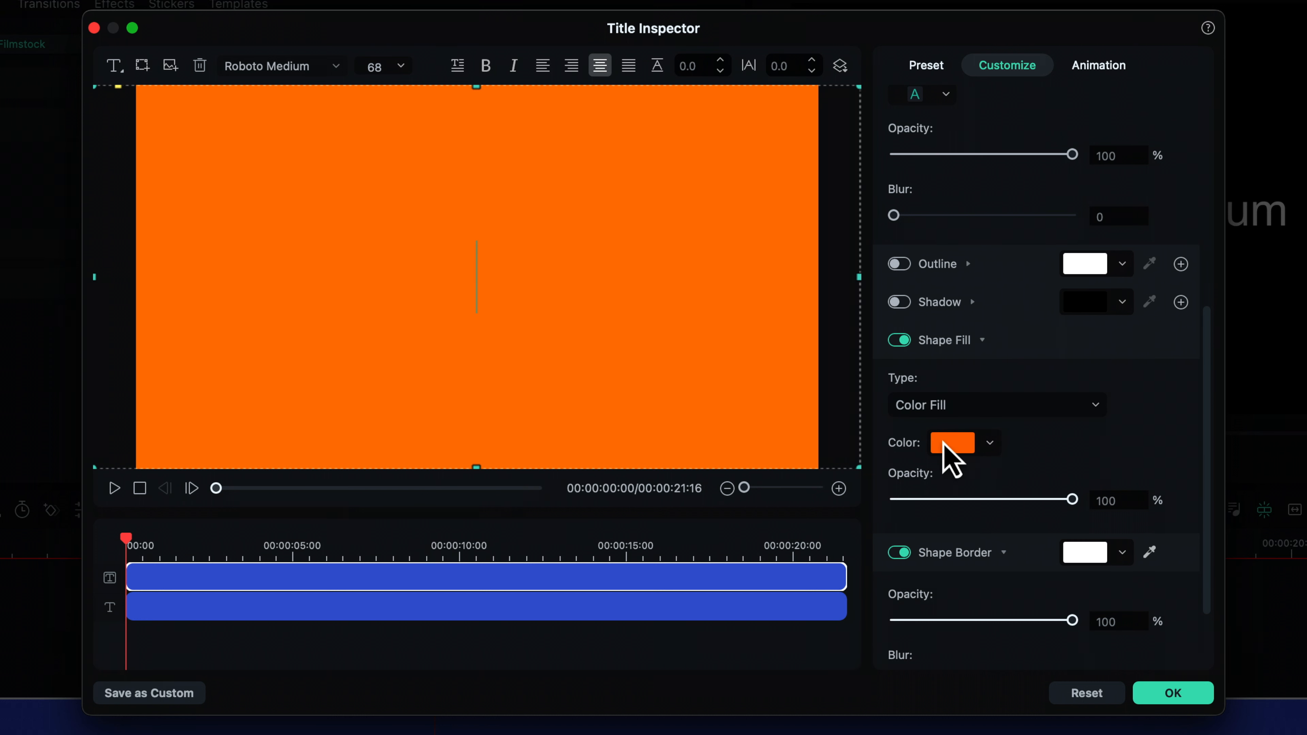
pyautogui.click(988, 445)
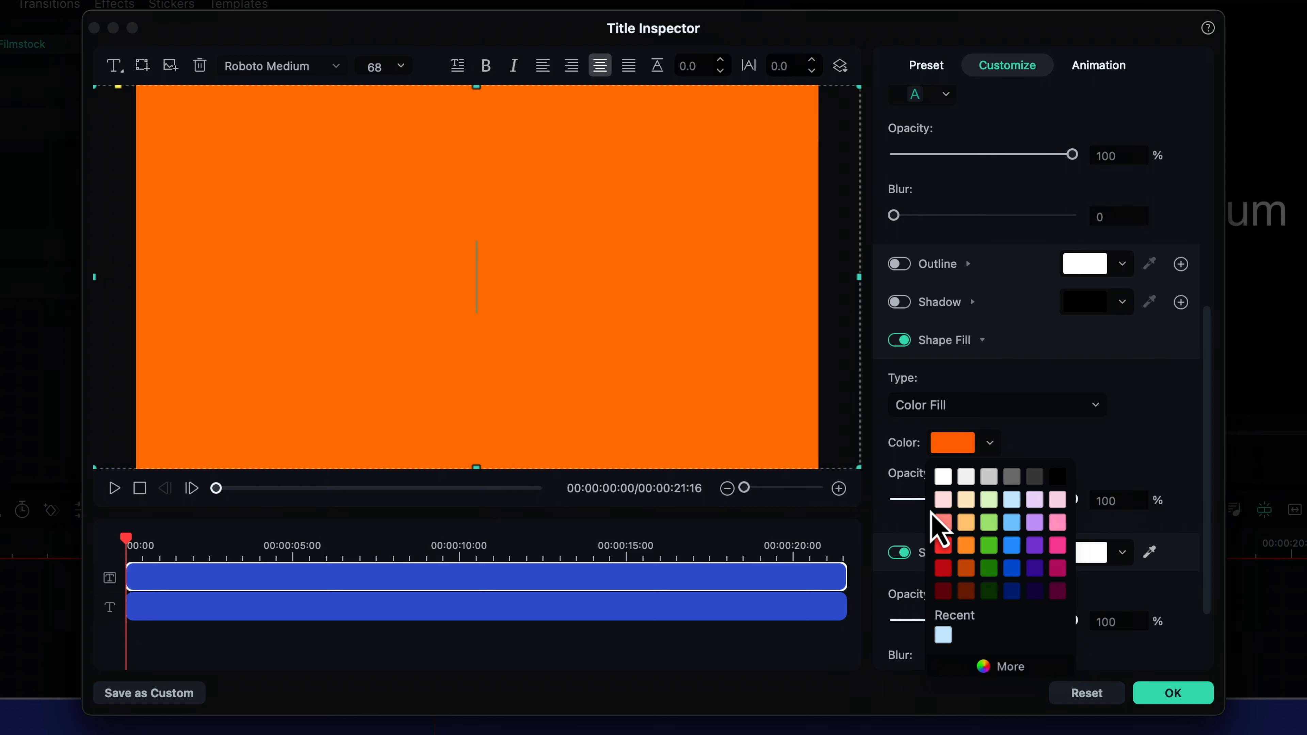
pyautogui.click(1010, 502)
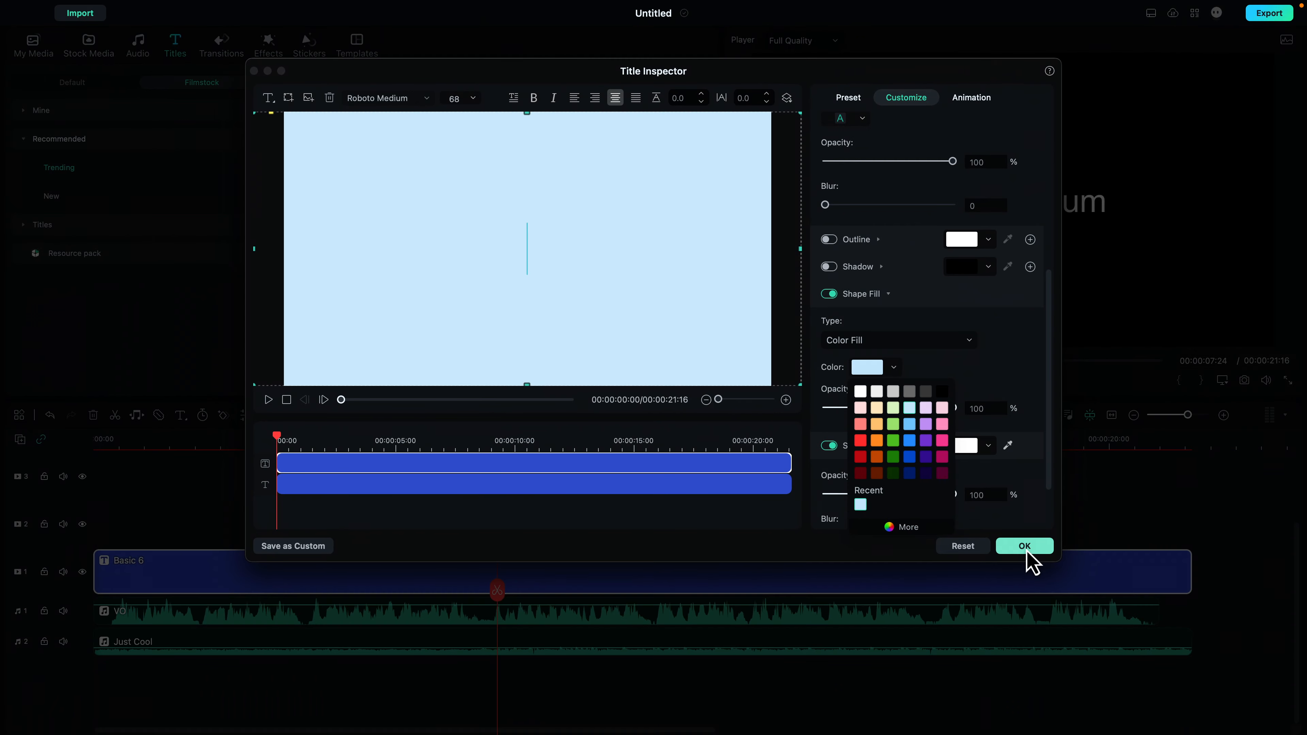
pyautogui.click(1024, 546)
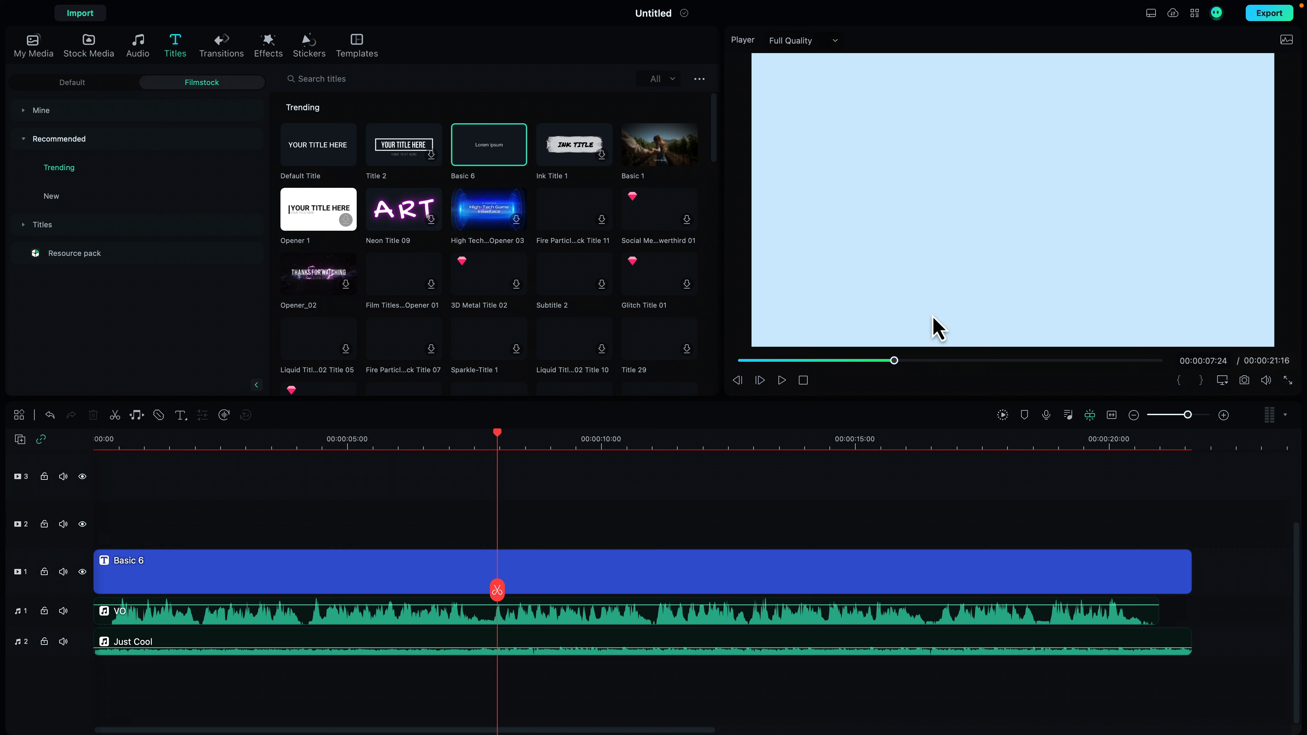
# Step: Add the selfie-stick woman clip to video track 2 at the timeline start, keeping the 1920x1080, 25.00 fps project settings
pyautogui.click(98, 441)
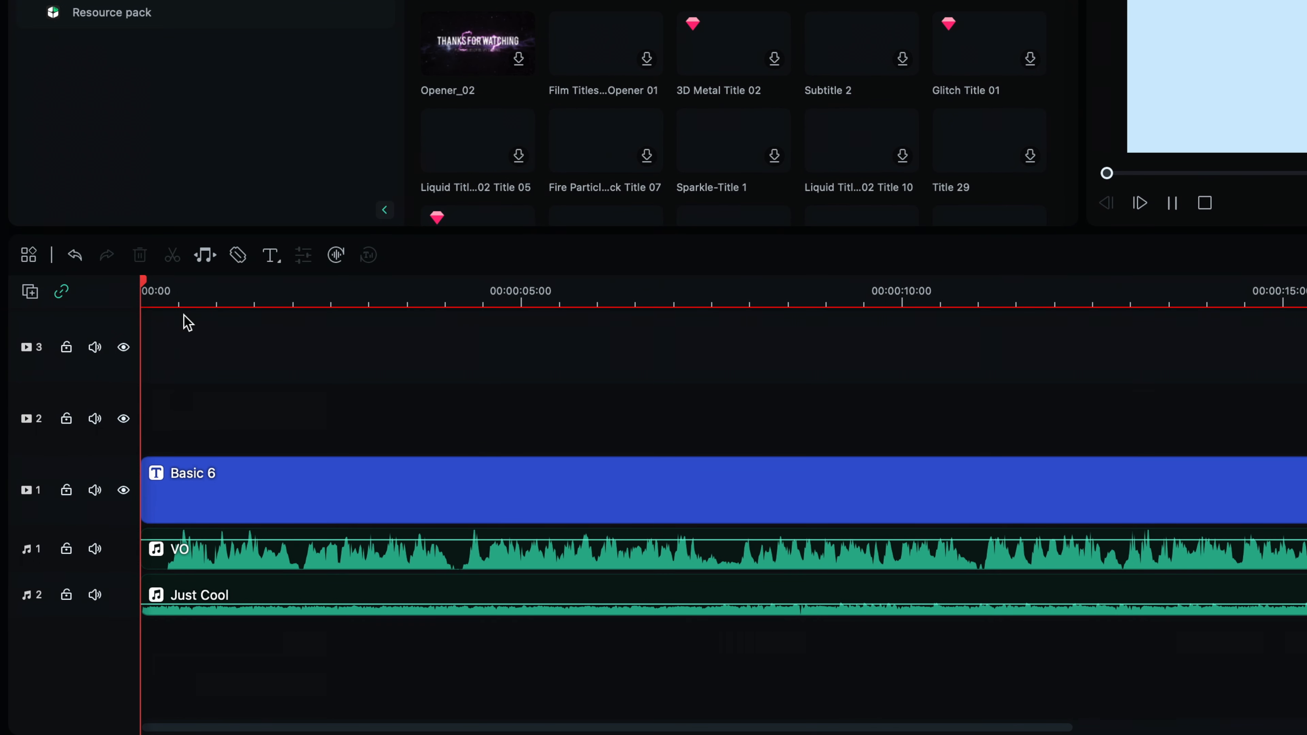
pyautogui.press('space')
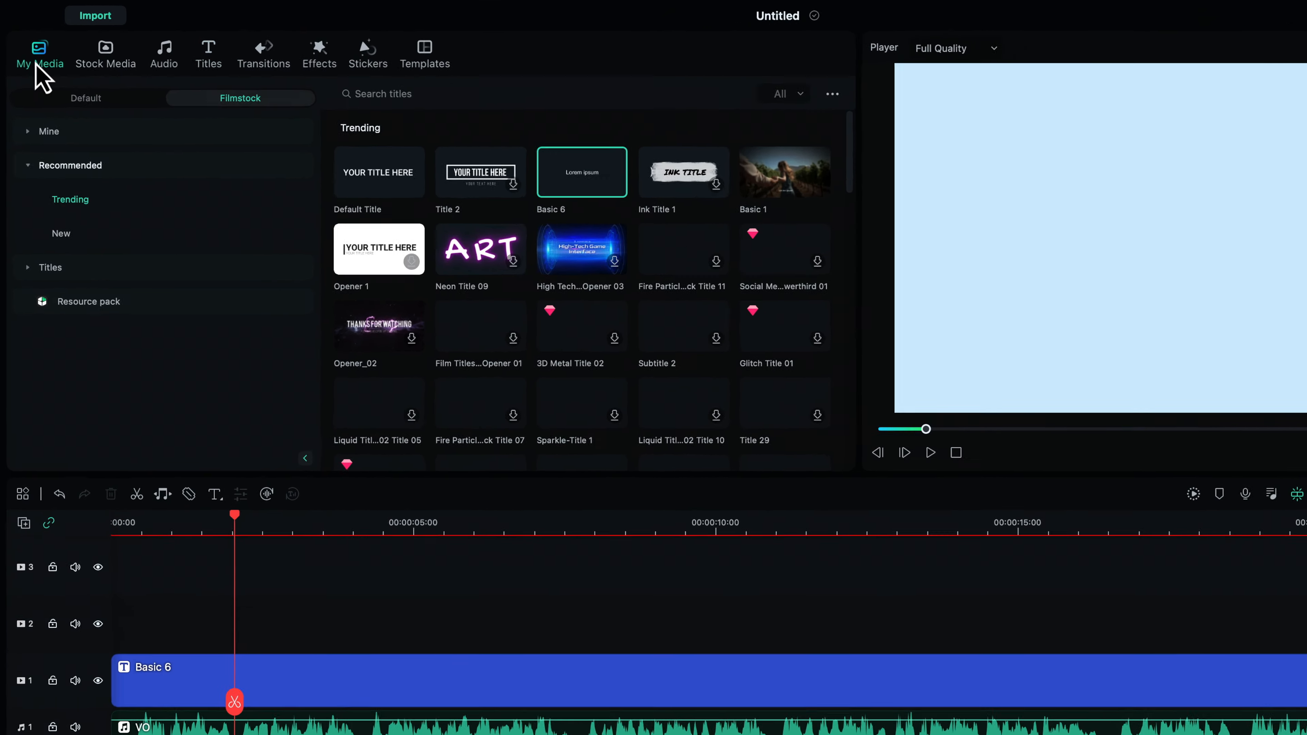
pyautogui.click(32, 46)
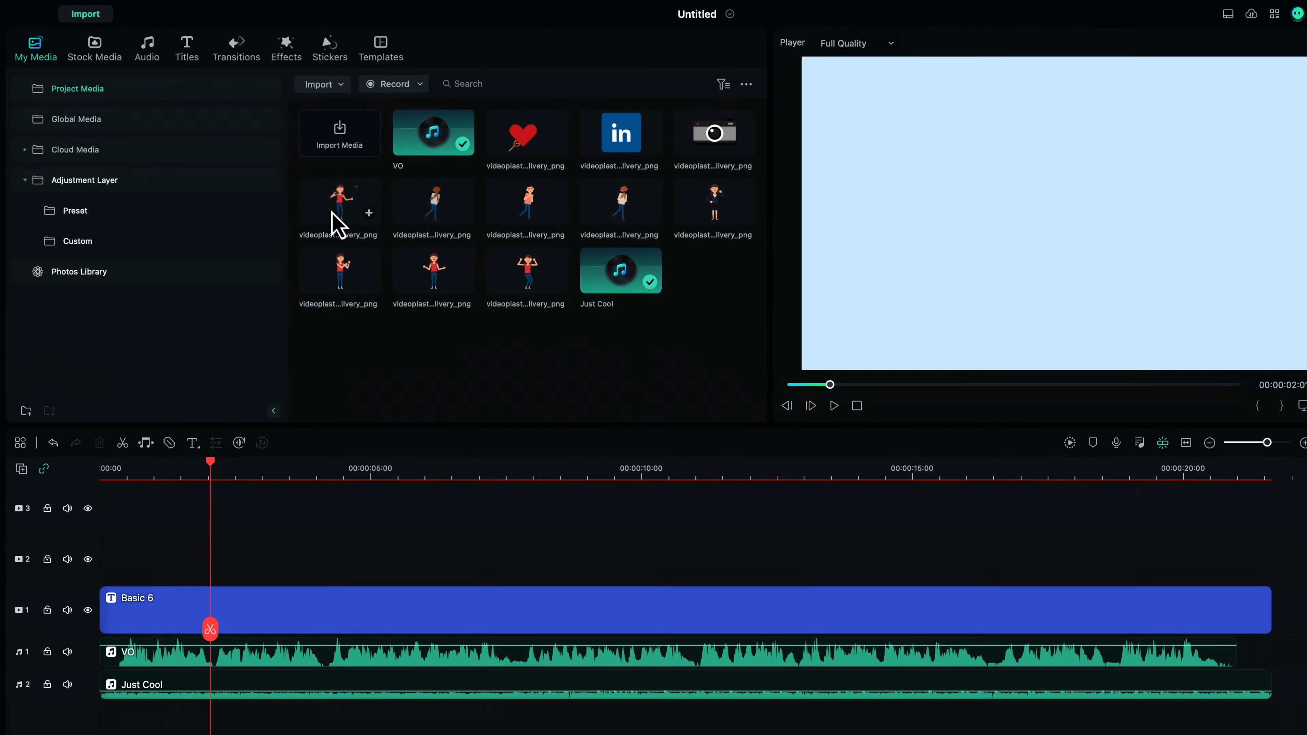
pyautogui.click(478, 312)
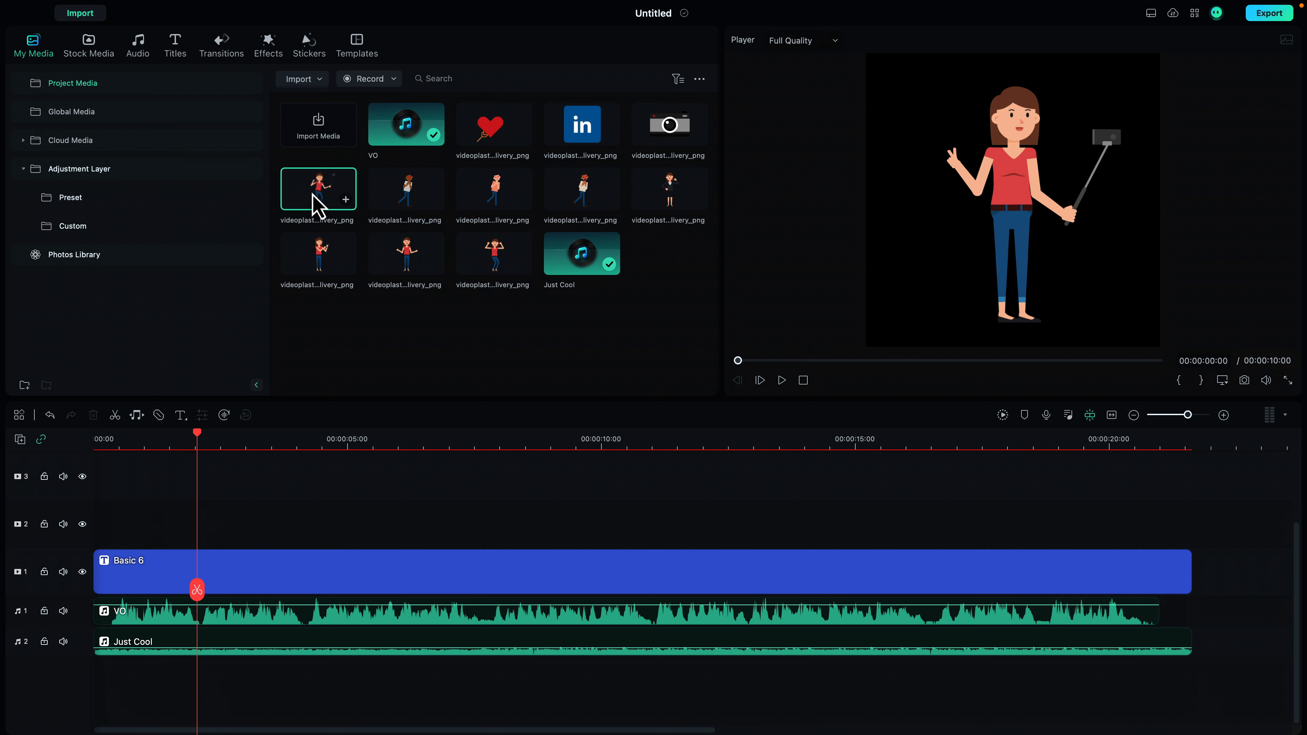
pyautogui.moveTo(324, 204); pyautogui.dragTo(101, 533)
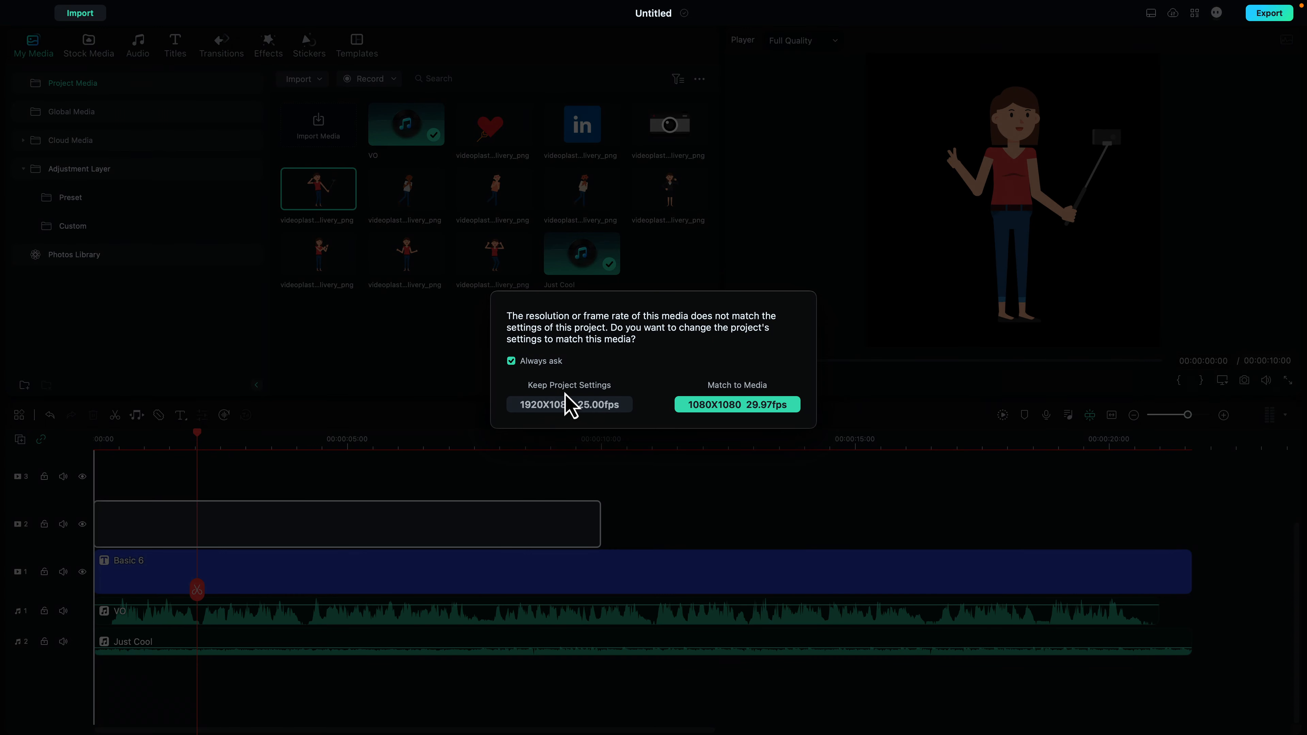
pyautogui.click(599, 406)
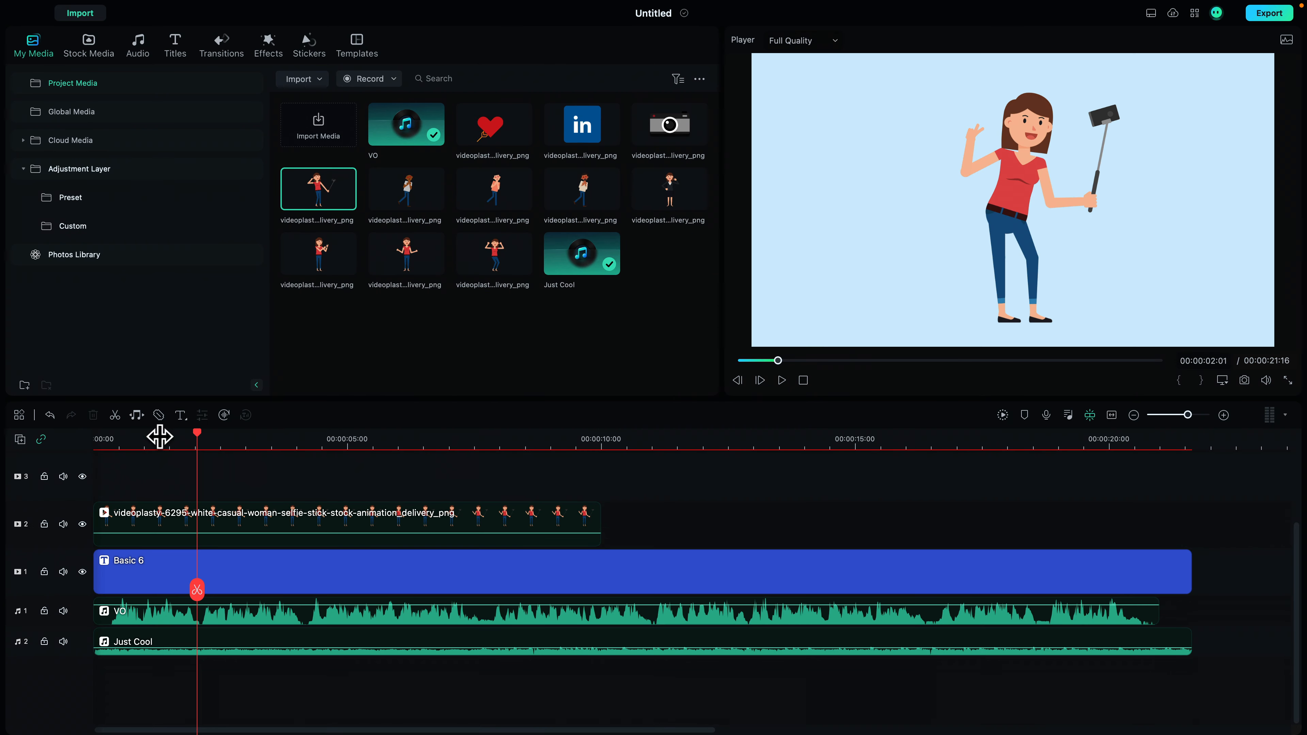
# Step: Trim the selfie-stick clip's beginning up to 00:00:04:06 and move the shortened clip back to the timeline start
pyautogui.click(114, 437)
pyautogui.moveTo(117, 440); pyautogui.dragTo(318, 454)
pyautogui.moveTo(96, 520); pyautogui.dragTo(315, 525)
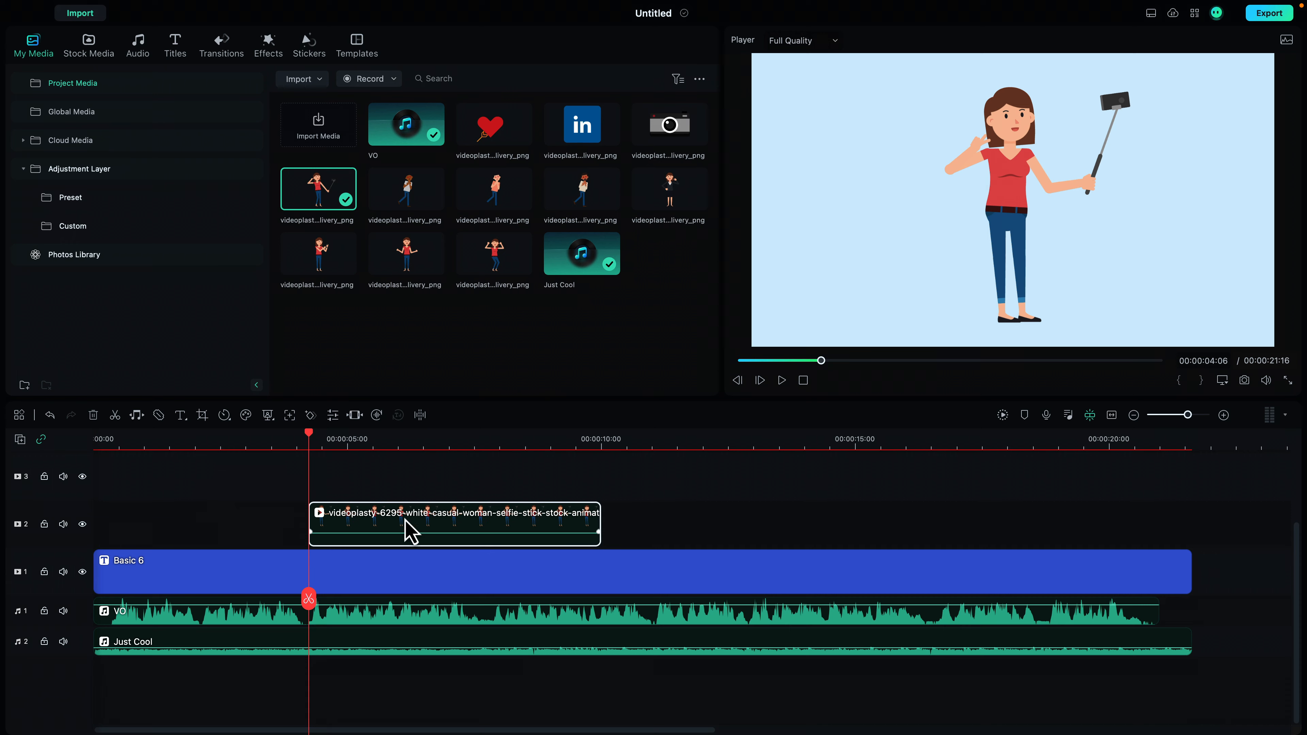
pyautogui.moveTo(552, 533); pyautogui.dragTo(336, 532)
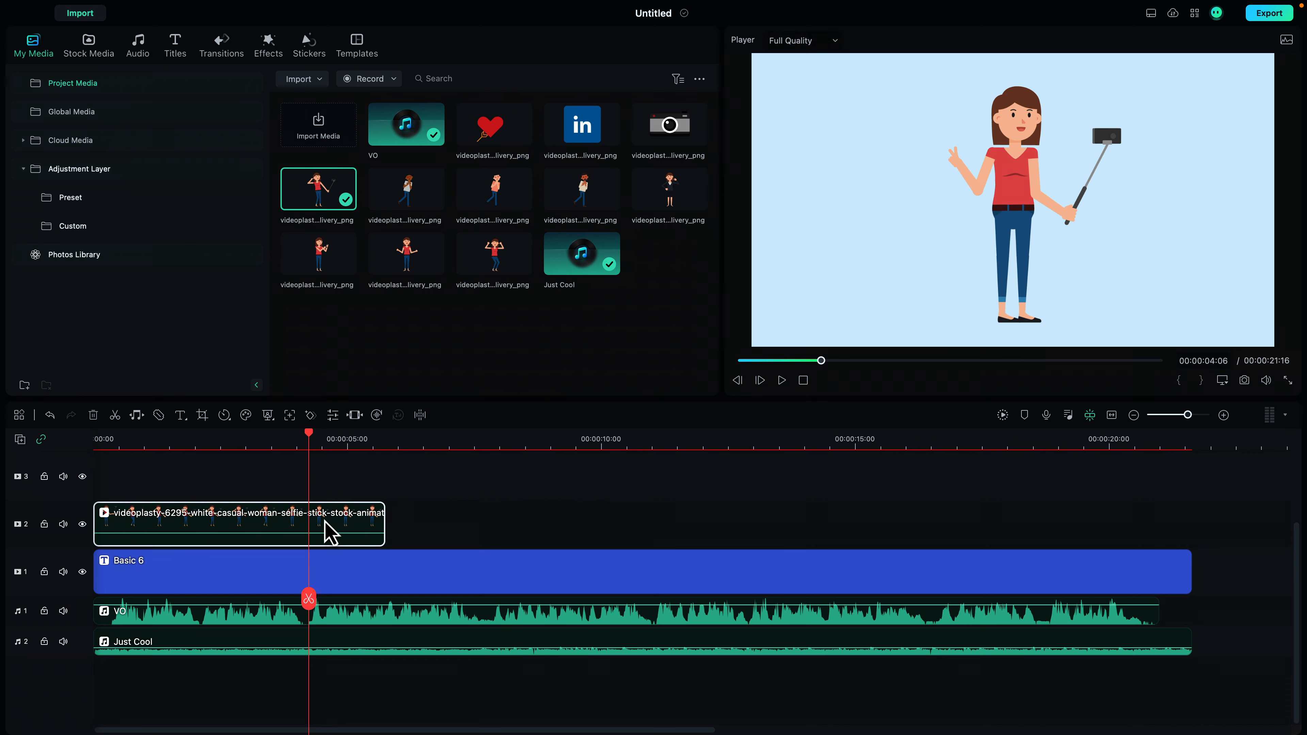
# Step: Trim the selfie-stick clip's end to 00:00:02:02 at the first voiceover pause and play the timeline from the start
pyautogui.moveTo(308, 441); pyautogui.dragTo(201, 455)
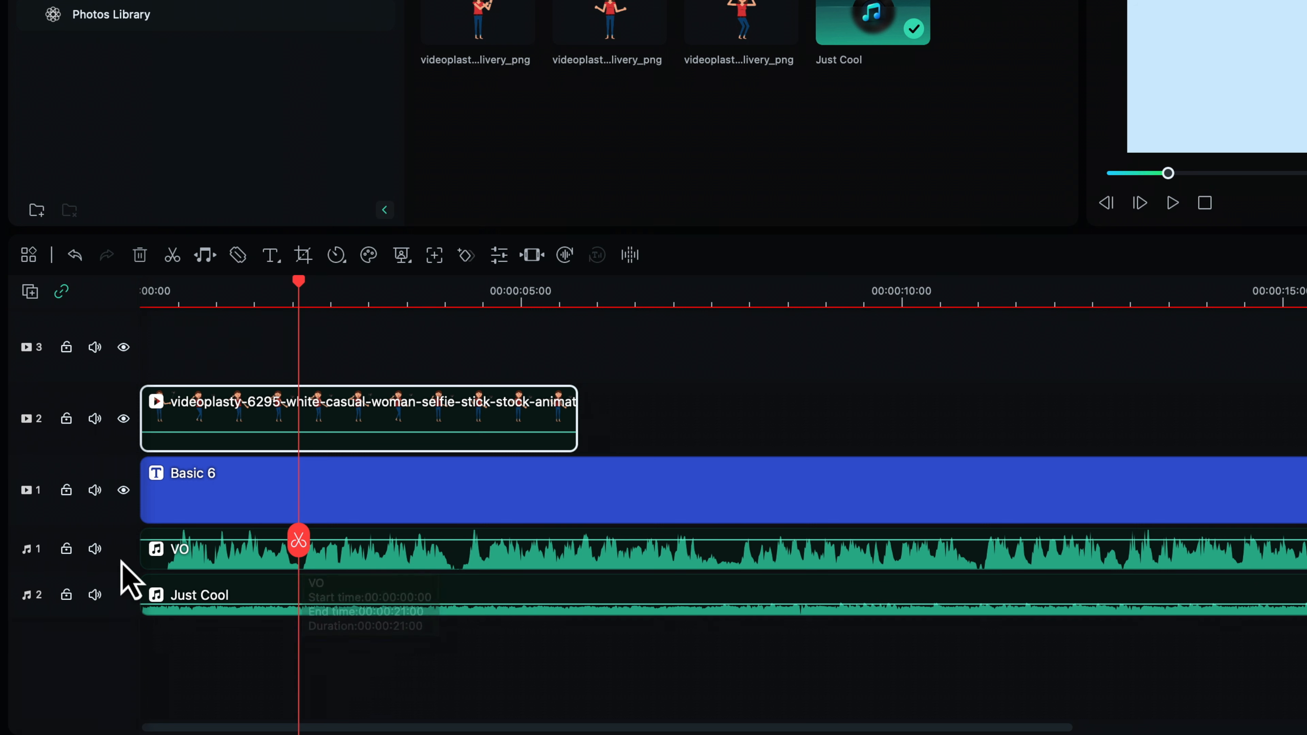
pyautogui.moveTo(575, 415); pyautogui.dragTo(299, 416)
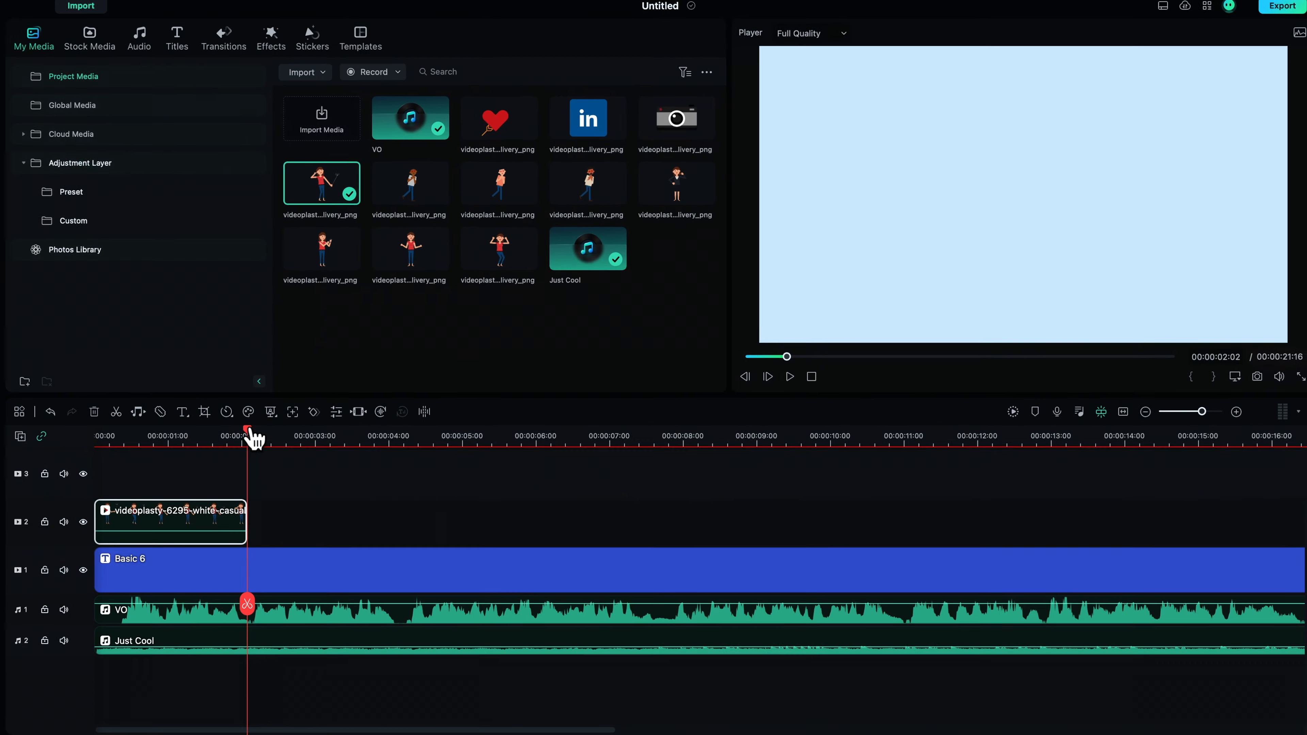
pyautogui.click(97, 441)
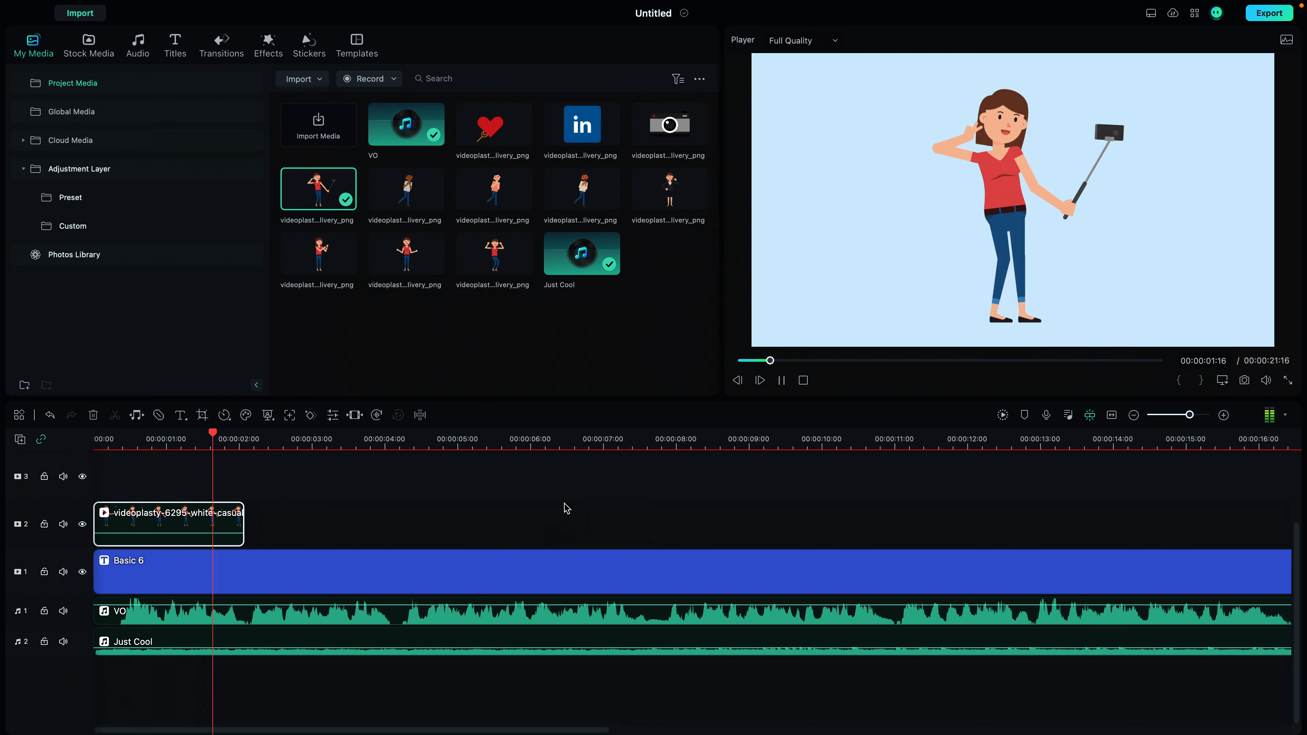
pyautogui.press('space')
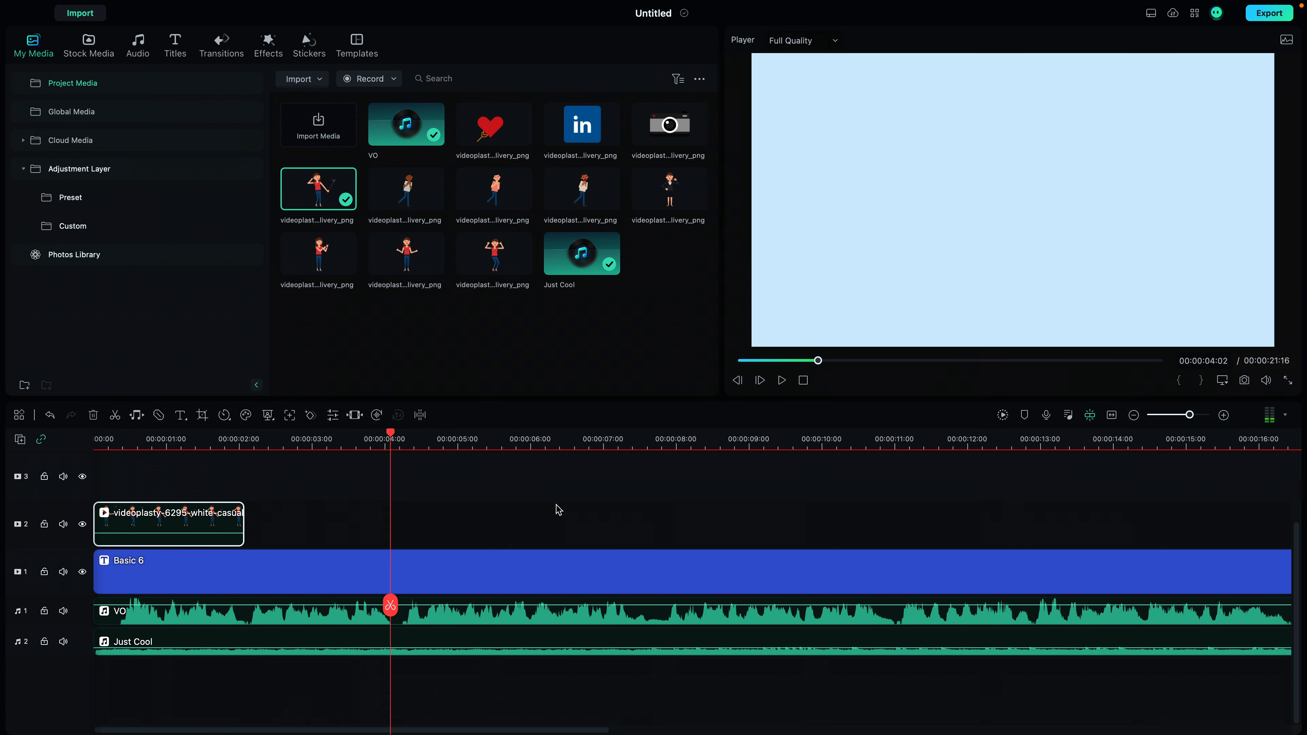
# Step: Set the playhead to 00:00:04:05 and add the stressed woman clip to video track 2 directly after the selfie-stick clip
pyautogui.click(408, 439)
pyautogui.moveTo(406, 436); pyautogui.dragTo(400, 434)
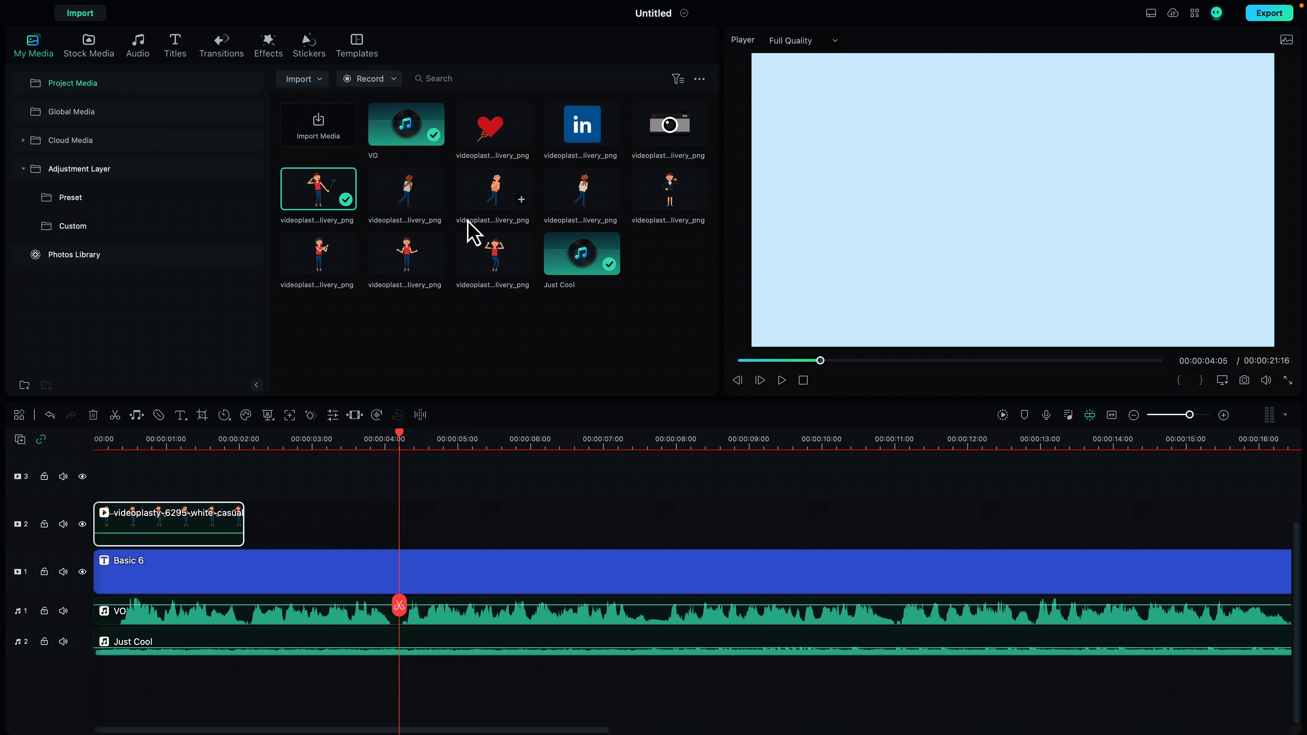
pyautogui.click(488, 270)
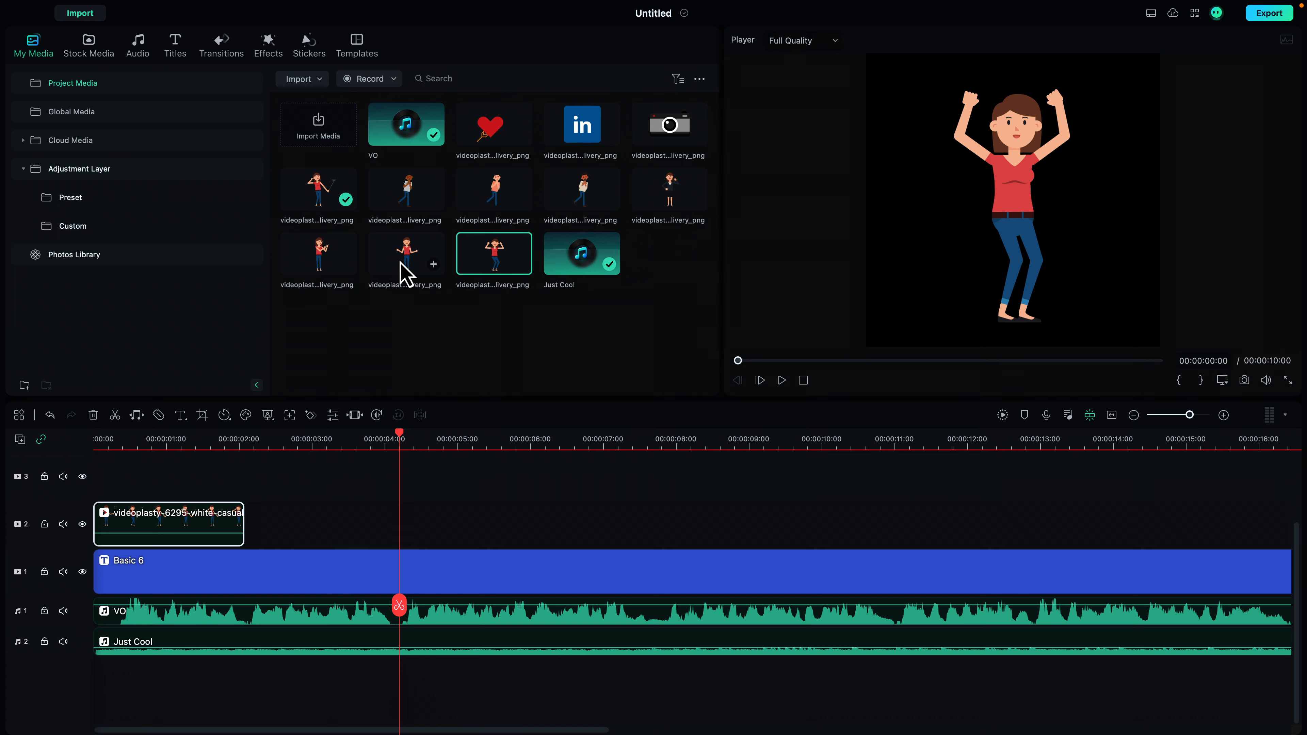
pyautogui.click(404, 273)
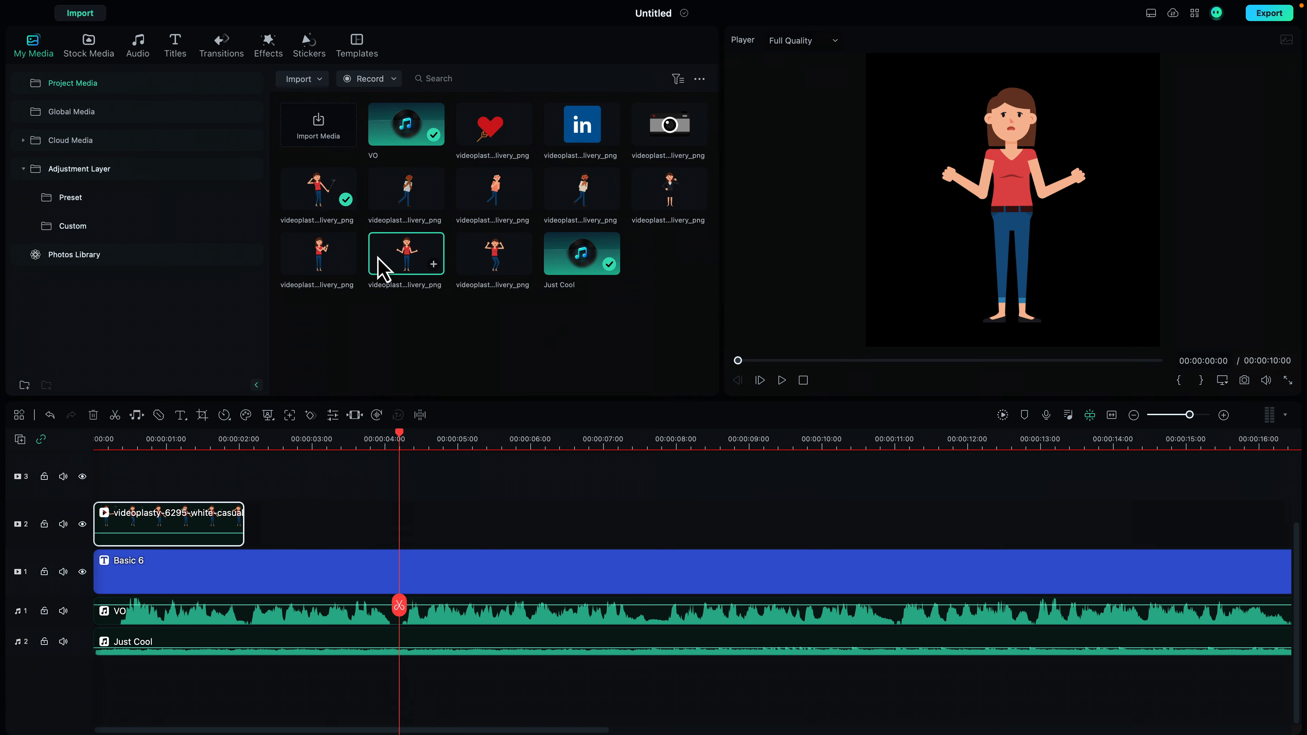
pyautogui.moveTo(401, 374); pyautogui.dragTo(252, 543)
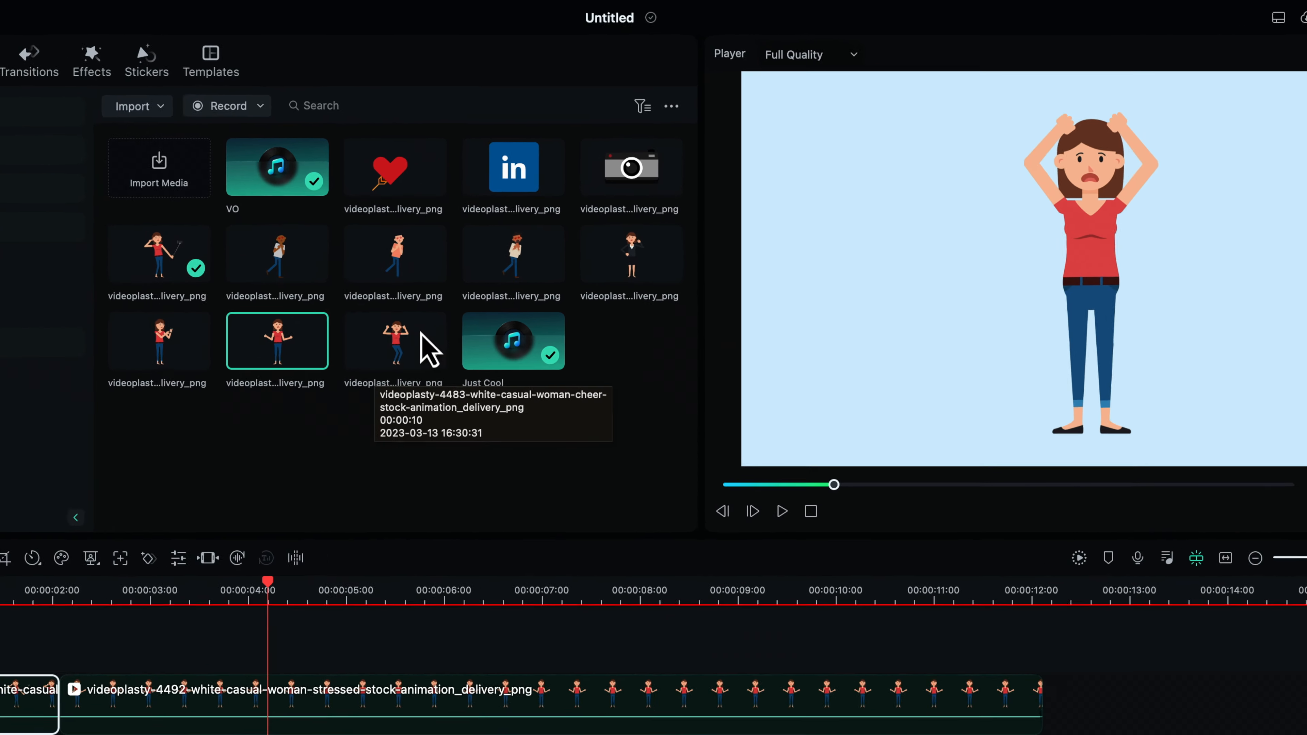
# Step: Preview the cheering woman and male character clips in the project media
pyautogui.click(497, 258)
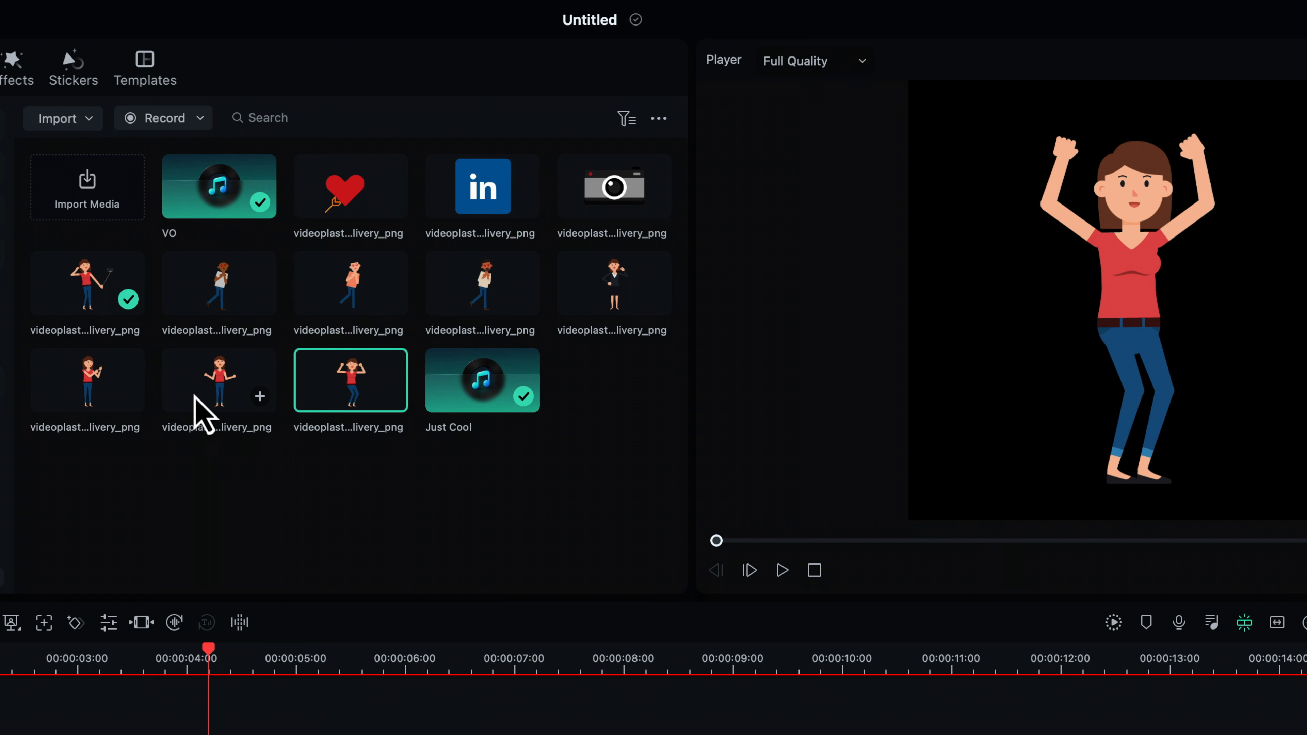
pyautogui.click(258, 397)
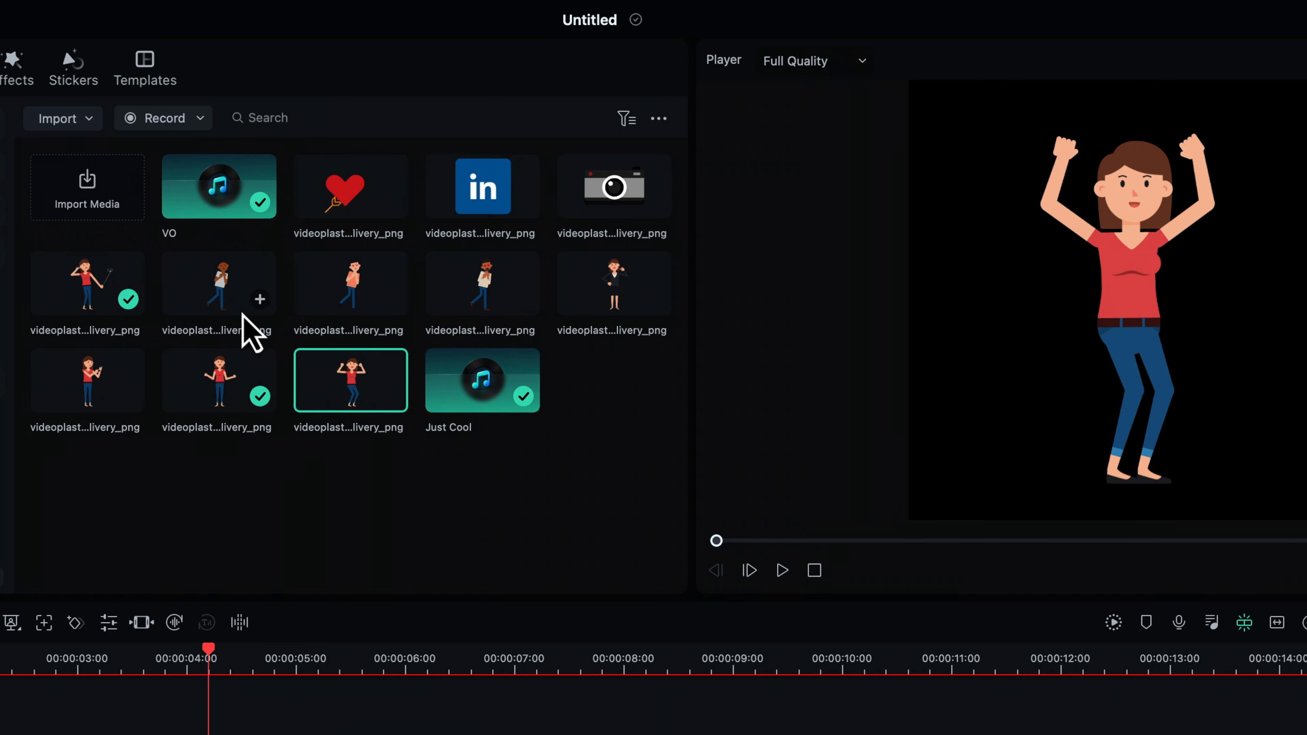
pyautogui.click(221, 301)
pyautogui.click(389, 296)
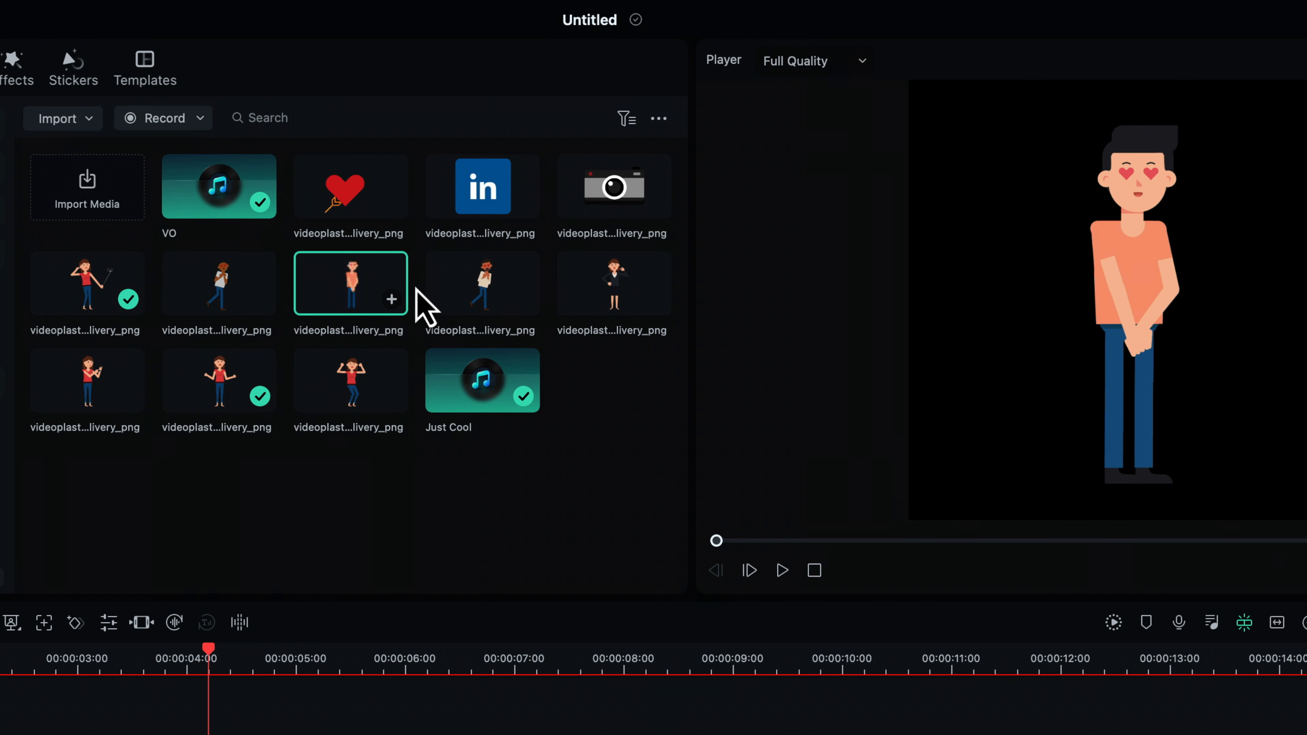
pyautogui.click(482, 283)
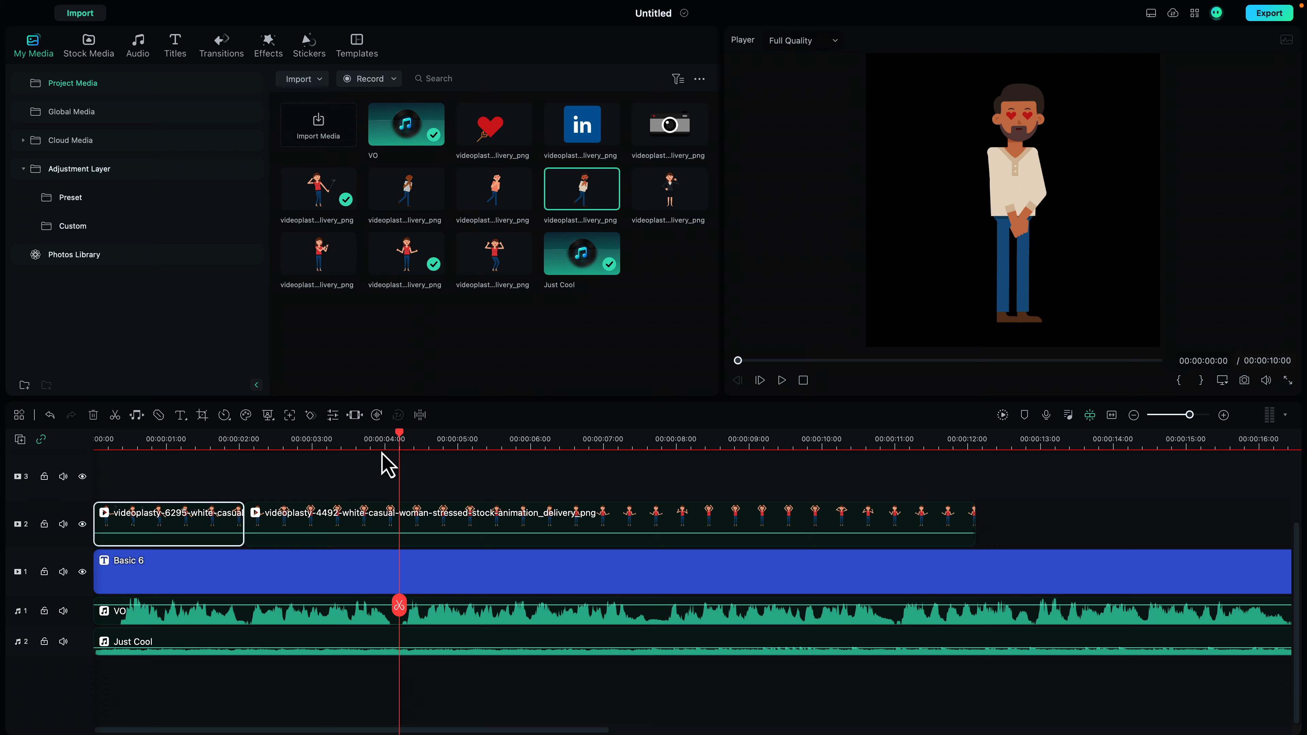
# Step: Trim the end of the stressed woman clip to the second voiceover pause, at about 00:00:04:05
pyautogui.click(382, 471)
pyautogui.moveTo(385, 443); pyautogui.dragTo(396, 442)
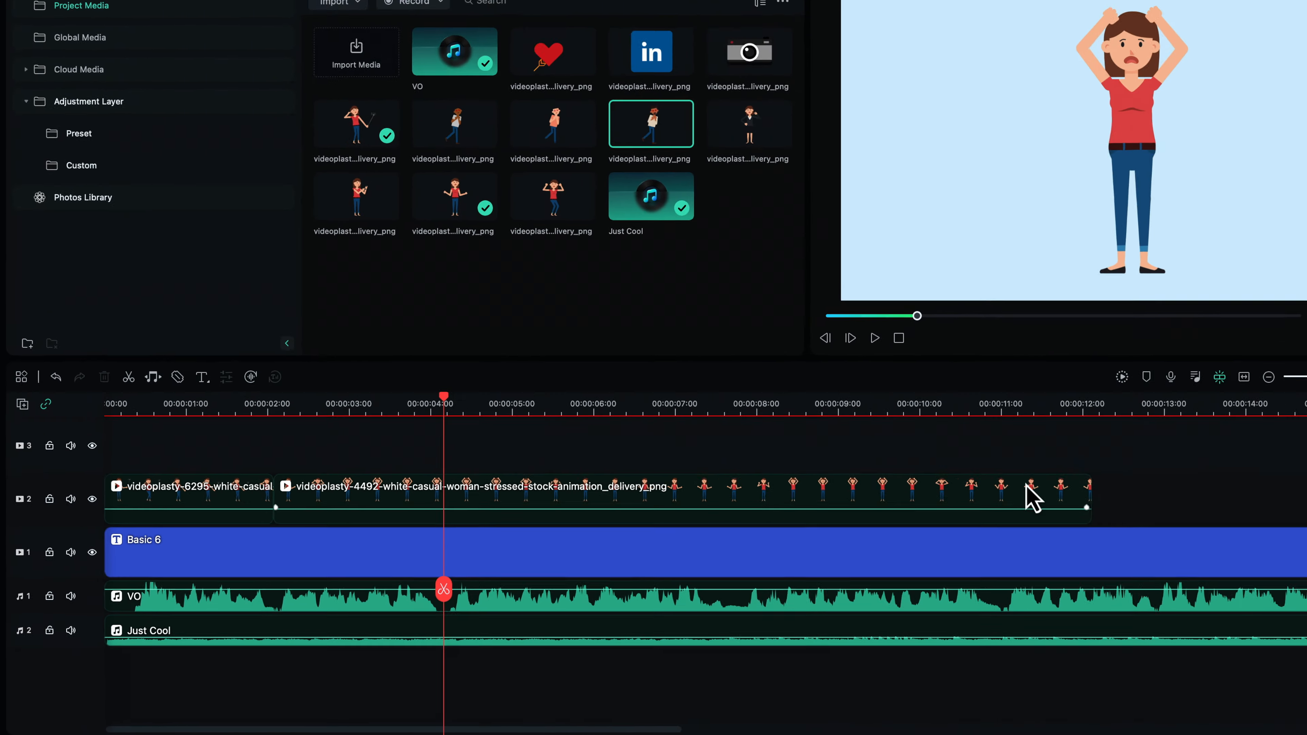
pyautogui.click(967, 514)
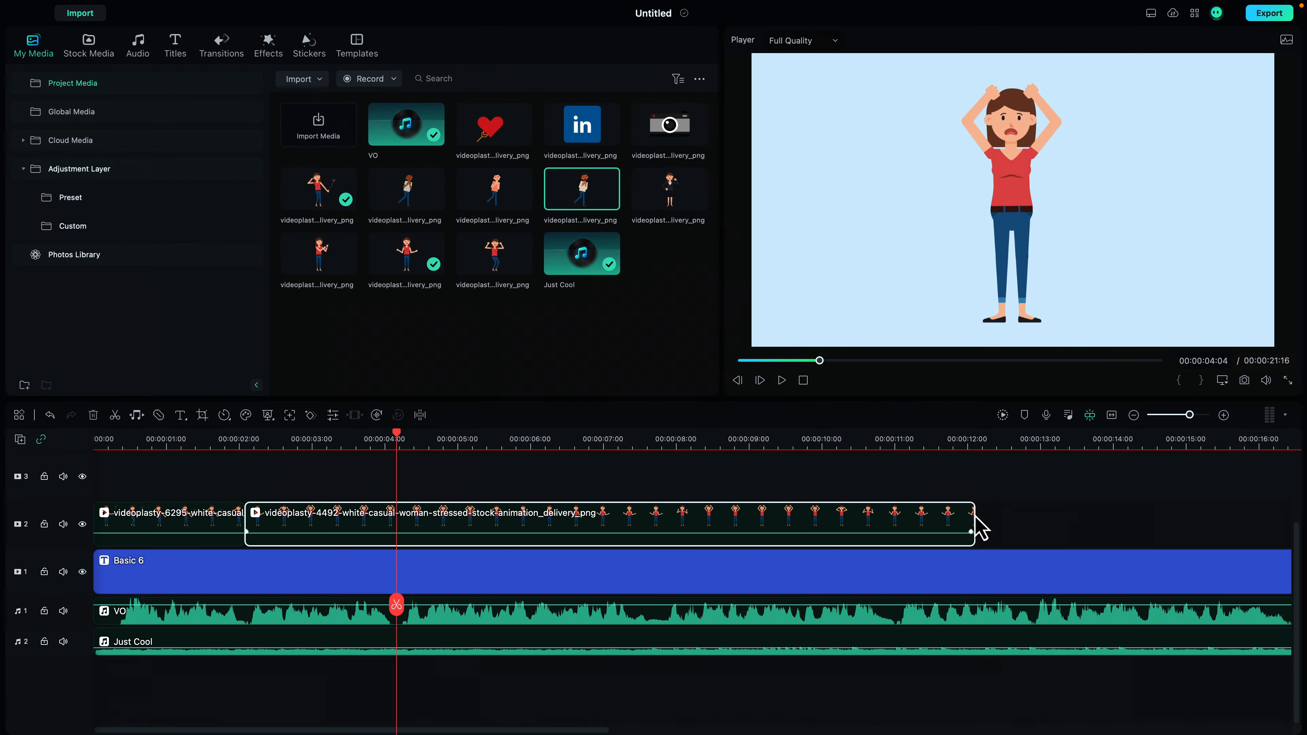
pyautogui.moveTo(974, 517); pyautogui.dragTo(399, 526)
# Step: Add the camera icon clip to video track 2 after the stressed woman clip and trim its end to 00:00:07:18
pyautogui.moveTo(399, 443); pyautogui.dragTo(89, 451)
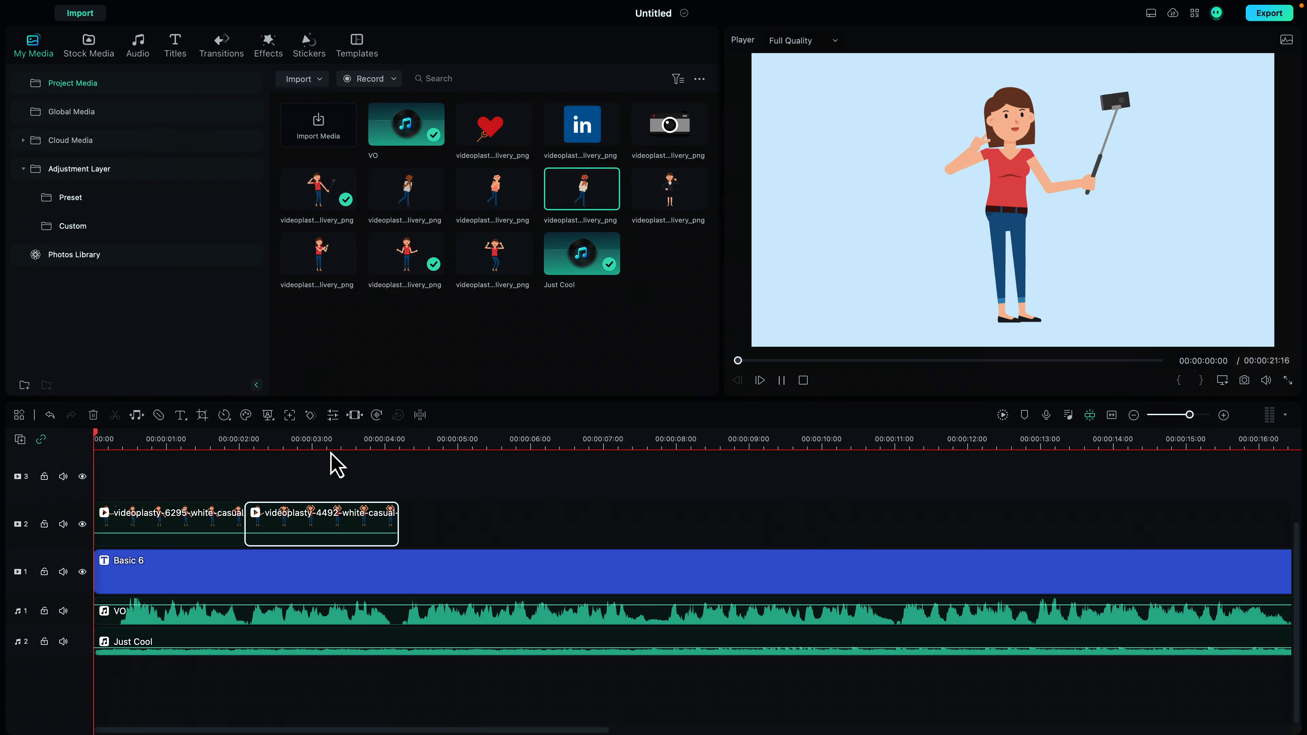
pyautogui.press('space')
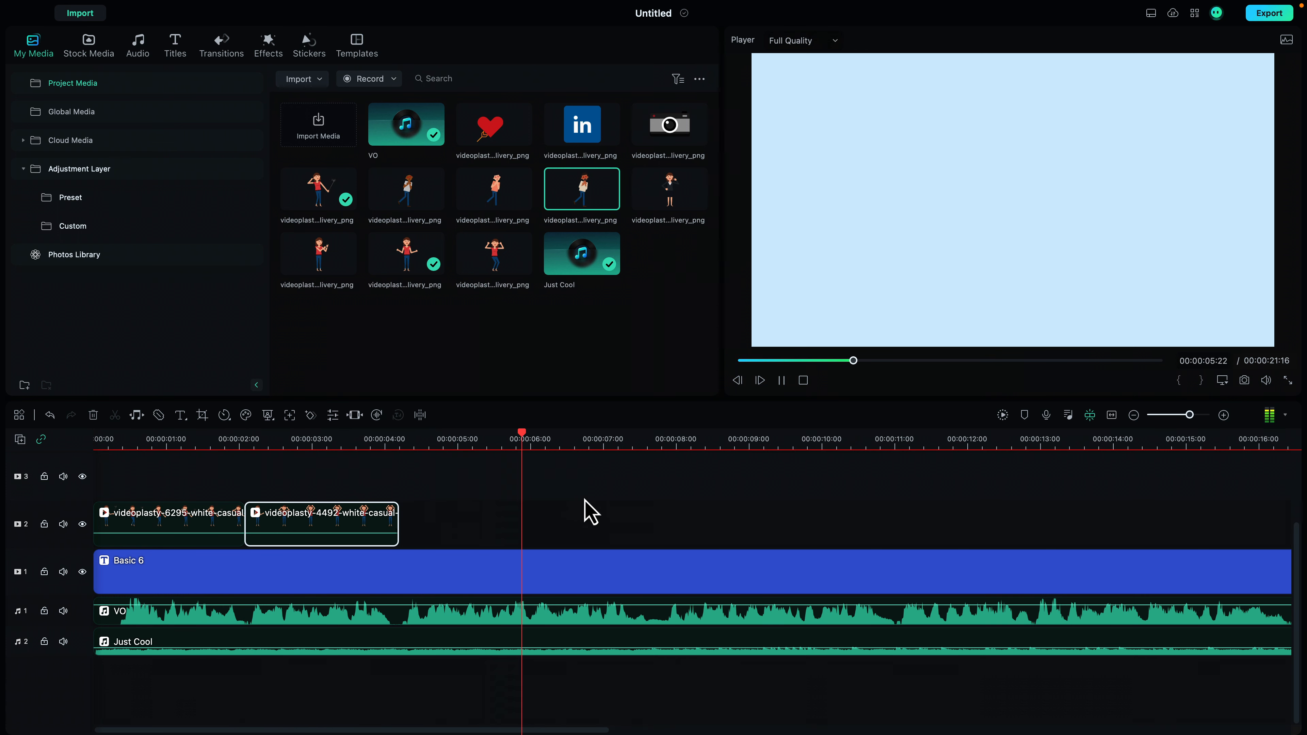
pyautogui.press('space')
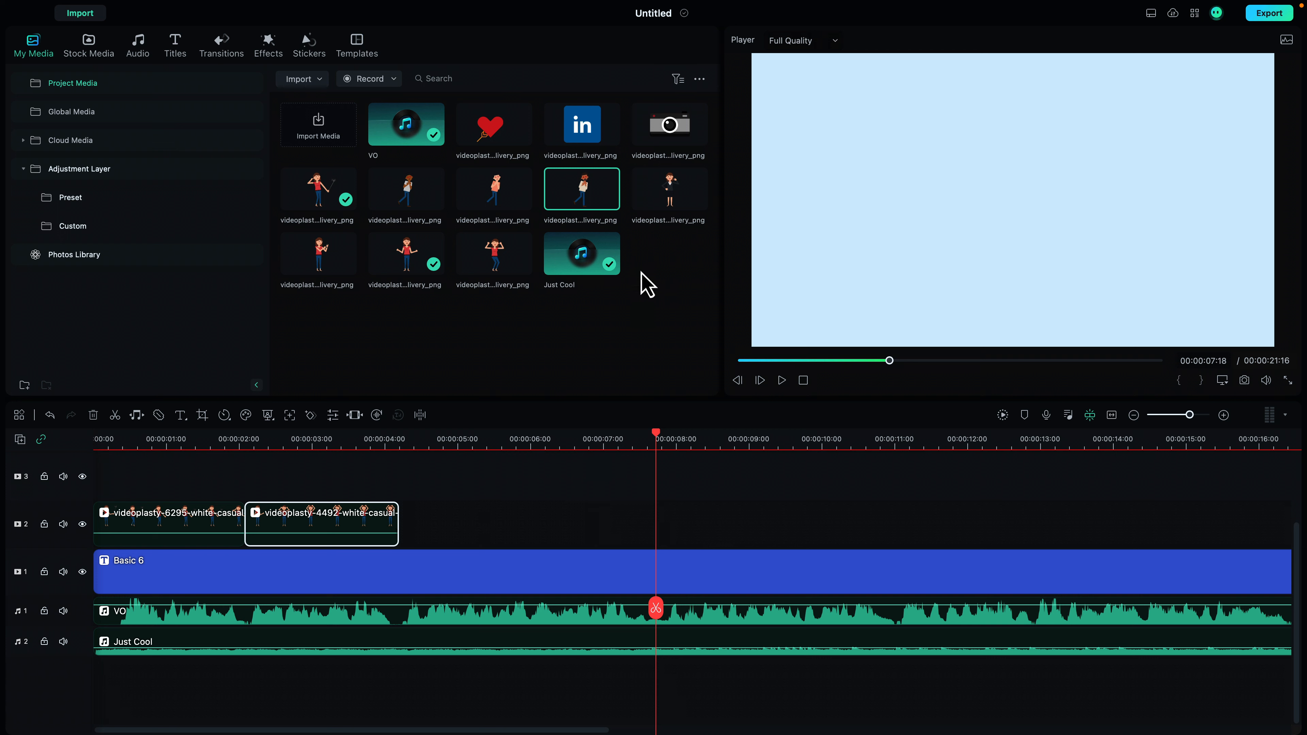
pyautogui.click(668, 136)
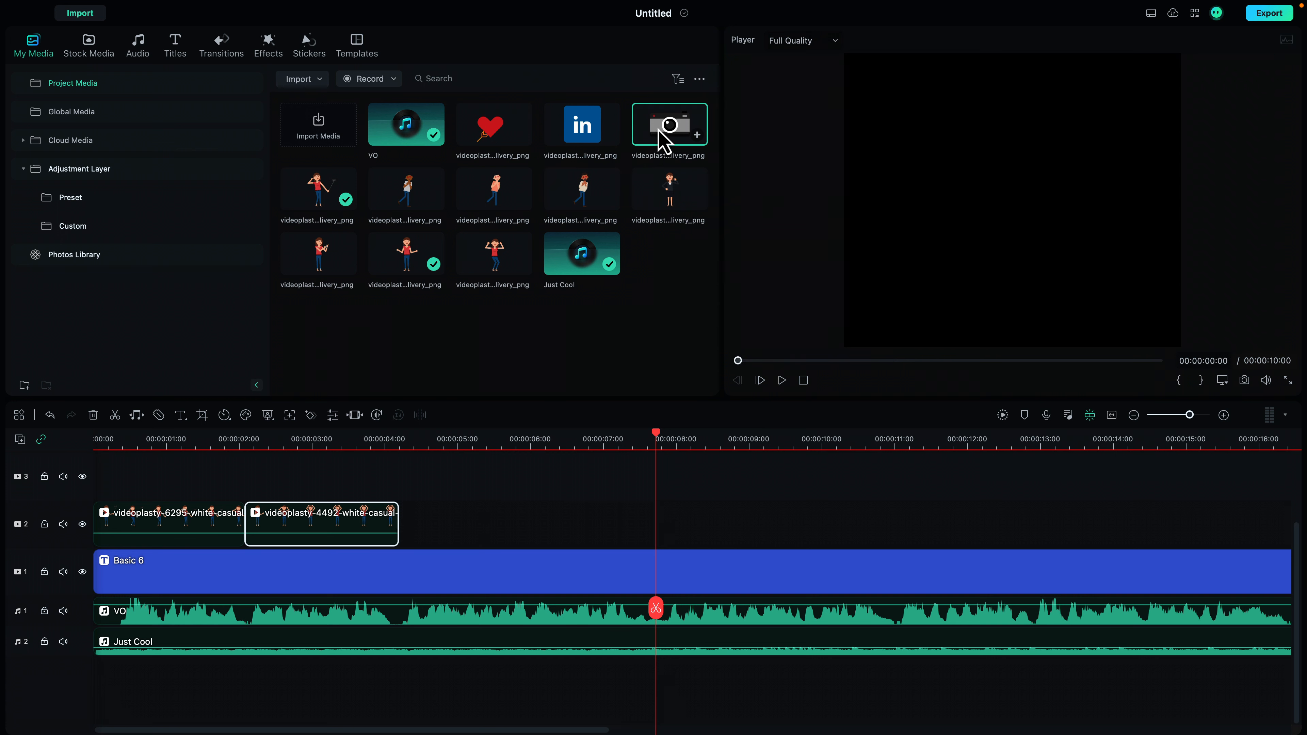
pyautogui.moveTo(668, 133); pyautogui.dragTo(427, 530)
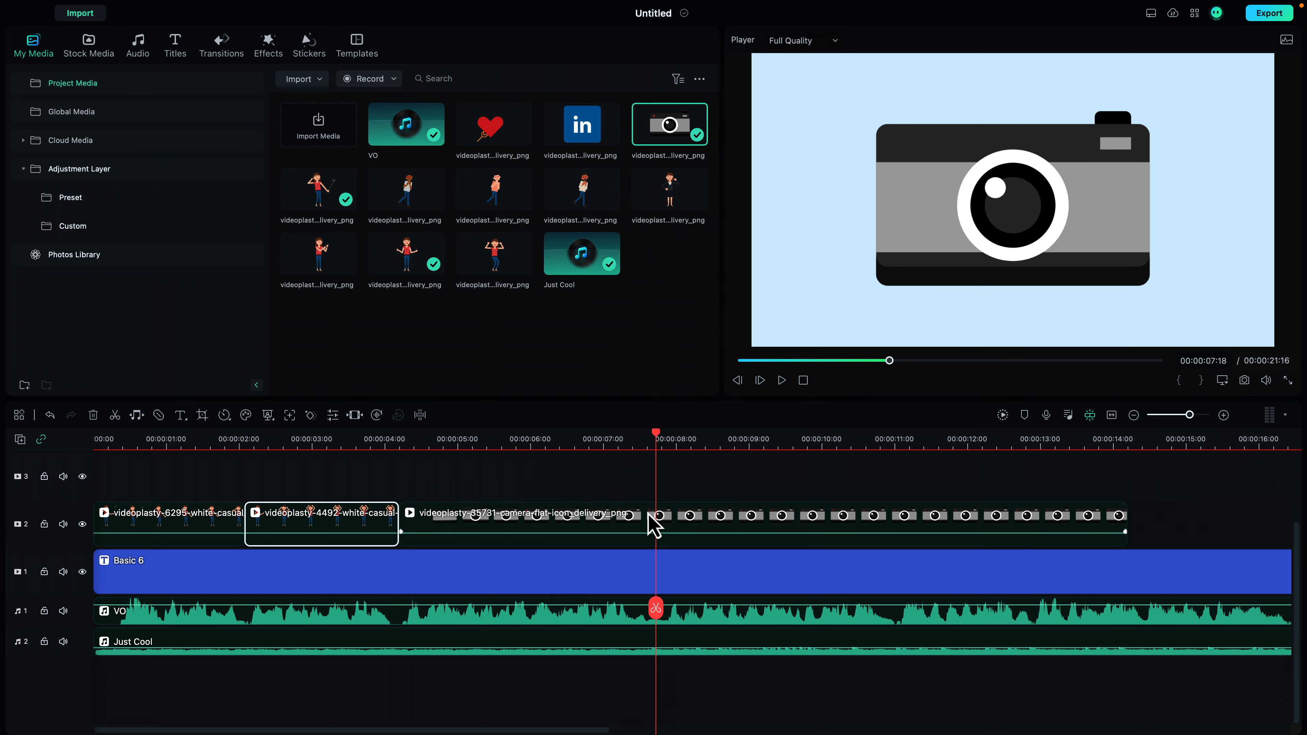
pyautogui.moveTo(1124, 515); pyautogui.dragTo(654, 516)
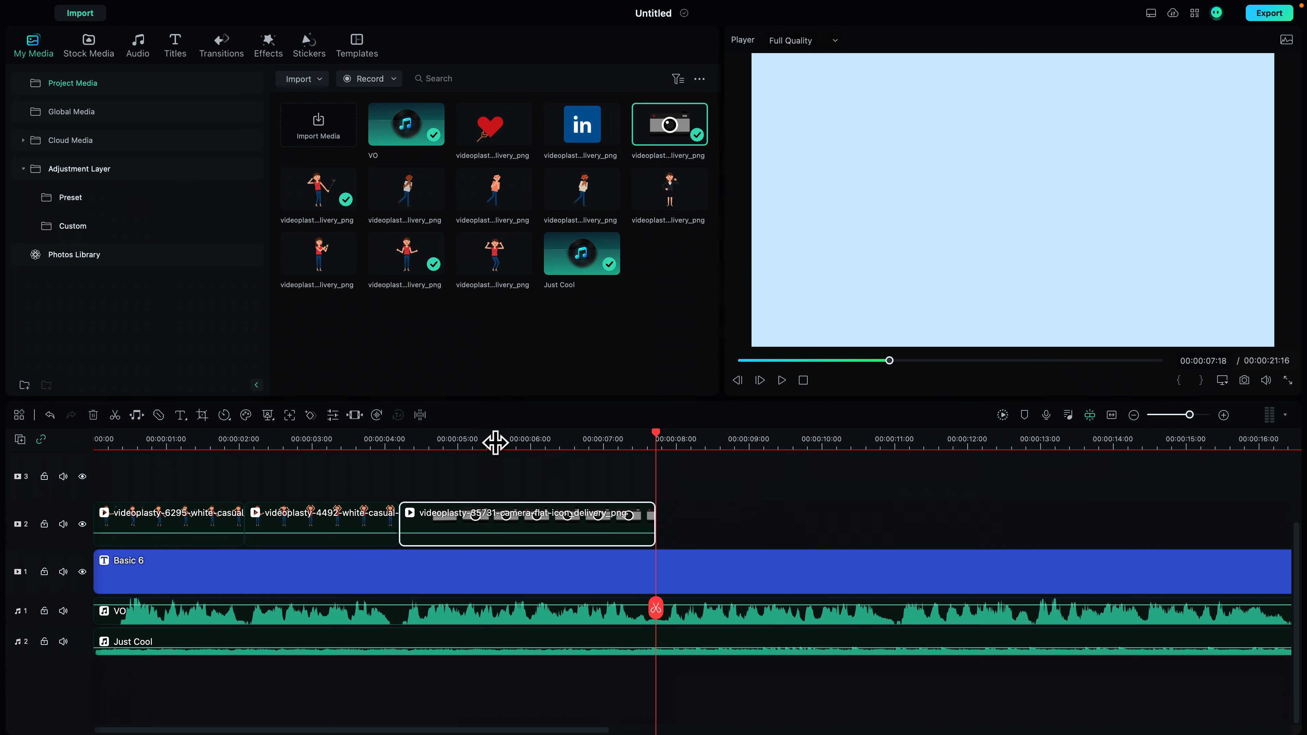
# Step: Add a Basic 6 title to video track 3 above the camera clip and trim it to end with that clip
pyautogui.click(527, 444)
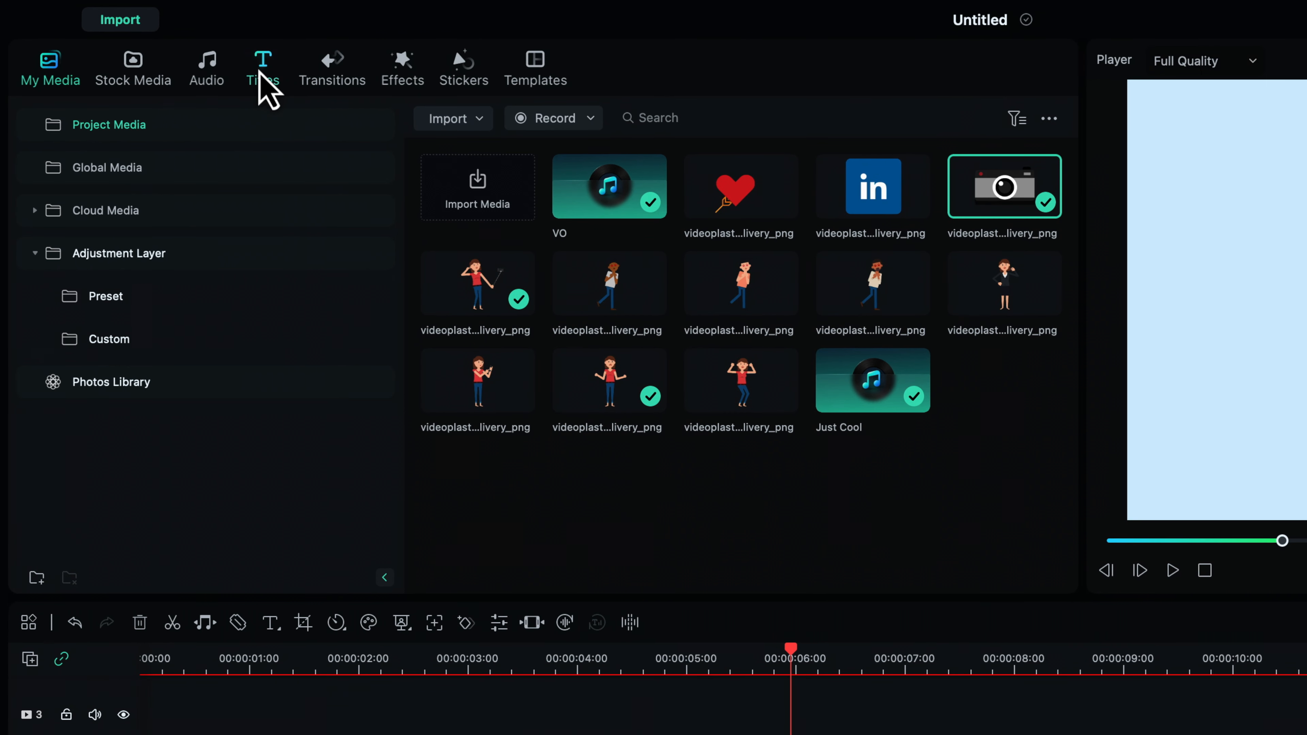
pyautogui.click(263, 78)
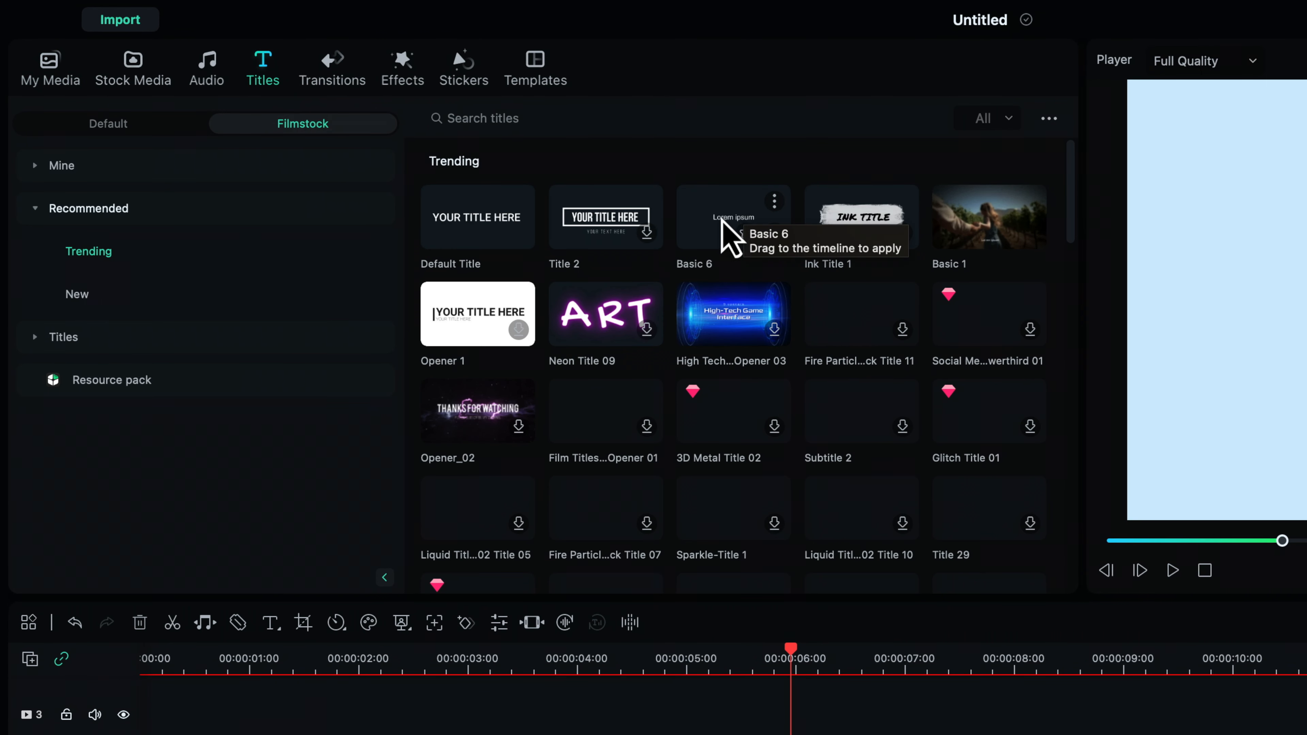
pyautogui.click(721, 235)
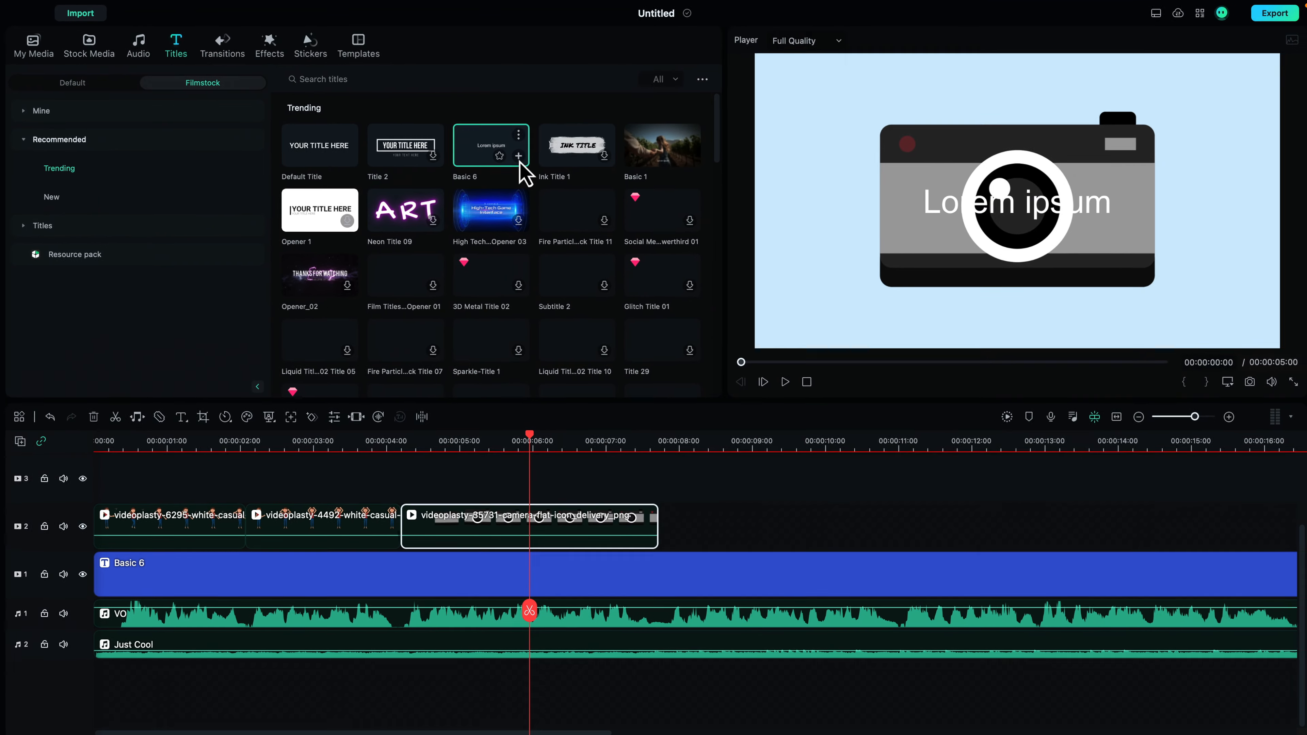
pyautogui.click(774, 233)
pyautogui.moveTo(616, 581); pyautogui.dragTo(486, 578)
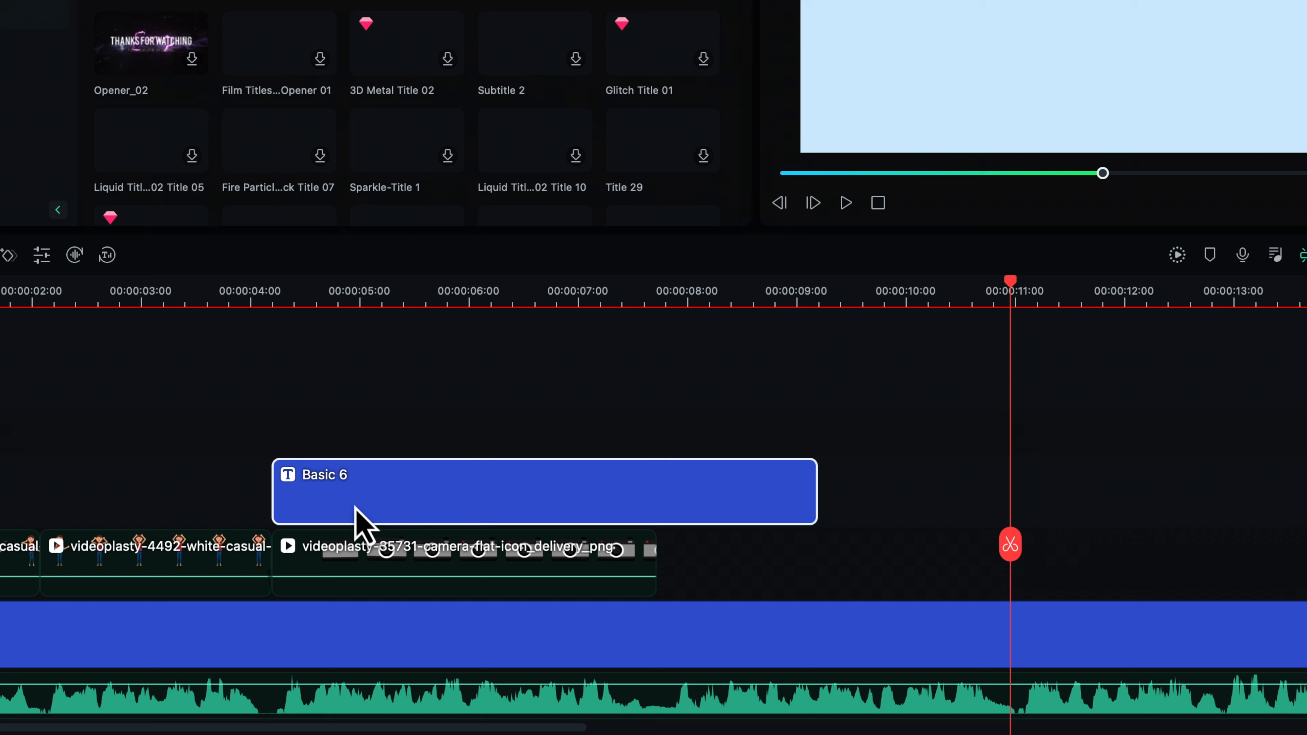
pyautogui.moveTo(817, 488); pyautogui.dragTo(664, 486)
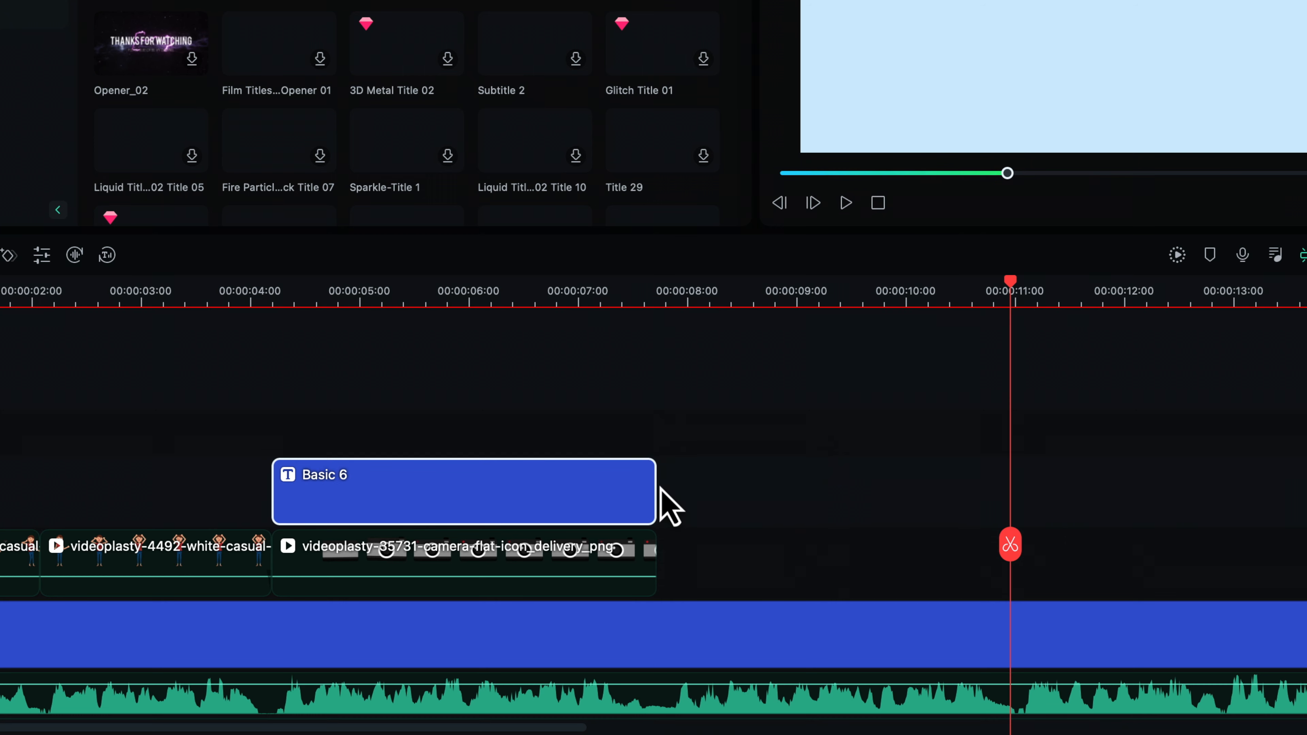
# Step: Scale the camera icon to 75% and move it up to Y 136.6 px, centred horizontally in the frame
pyautogui.click(486, 292)
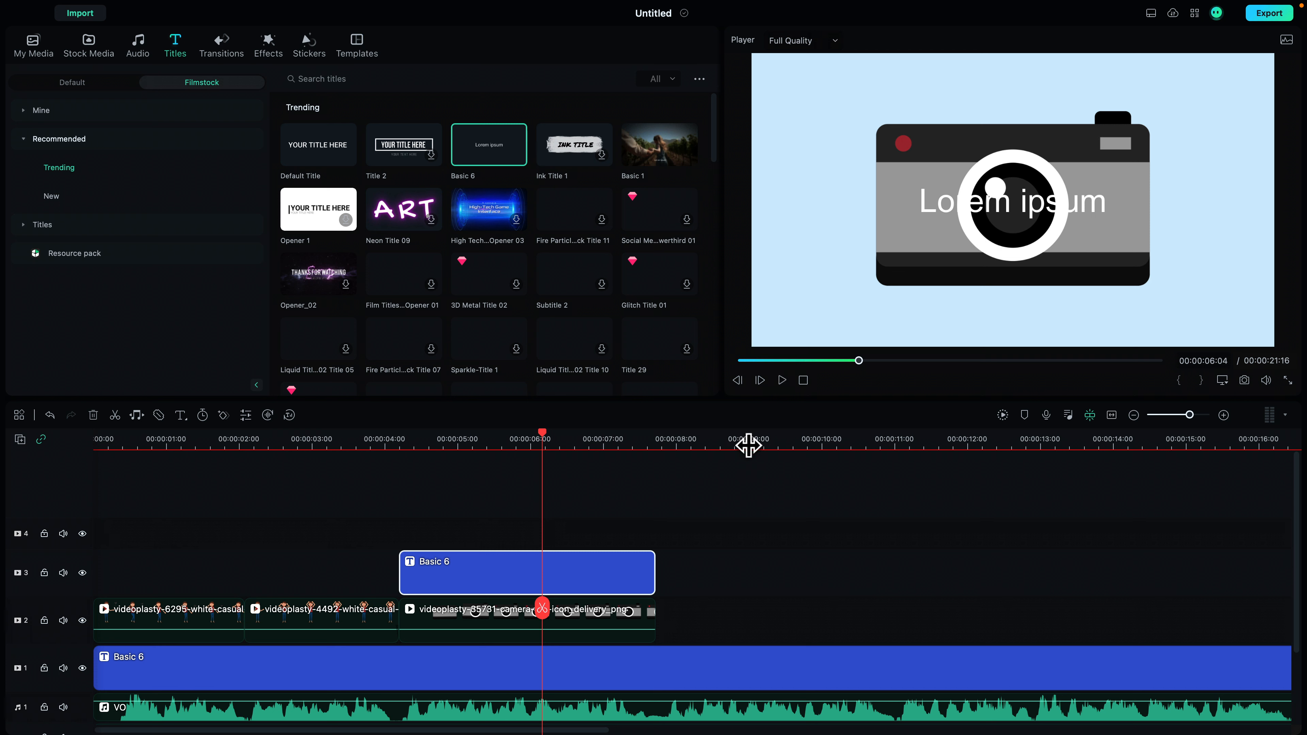
pyautogui.click(461, 621)
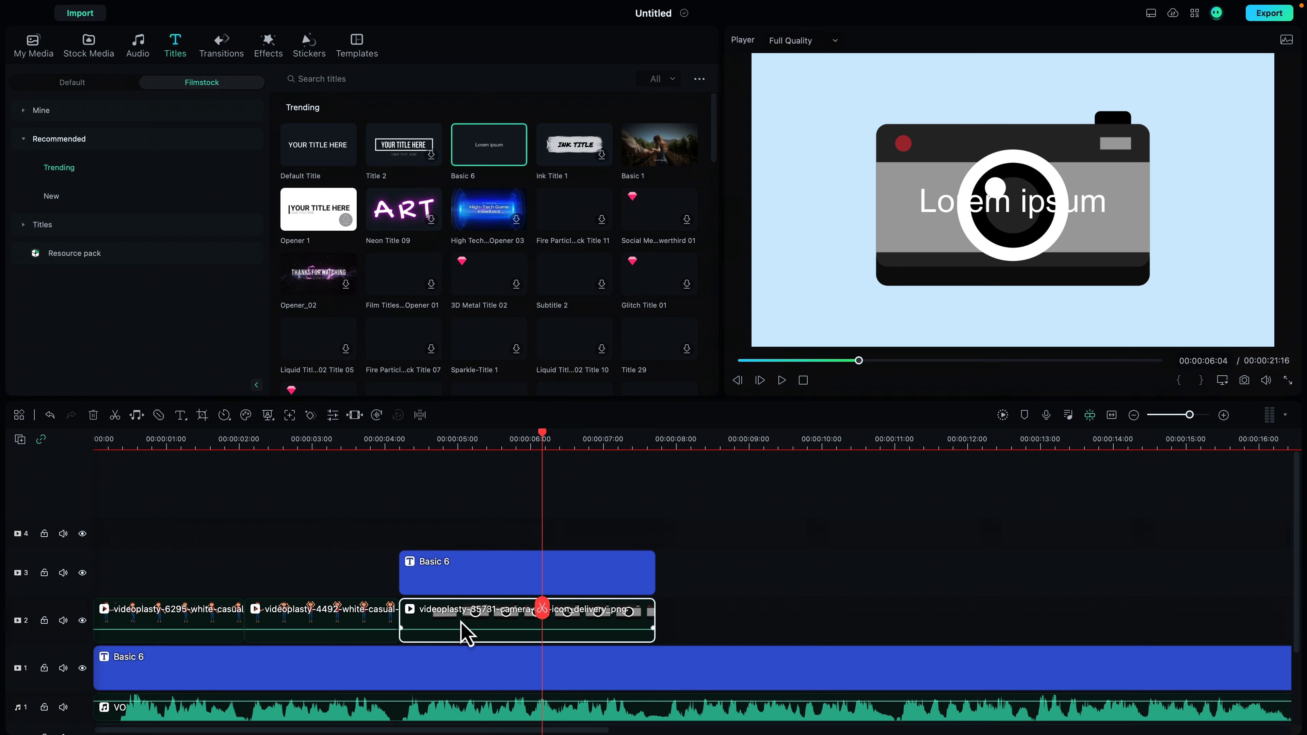
pyautogui.doubleClick(462, 623)
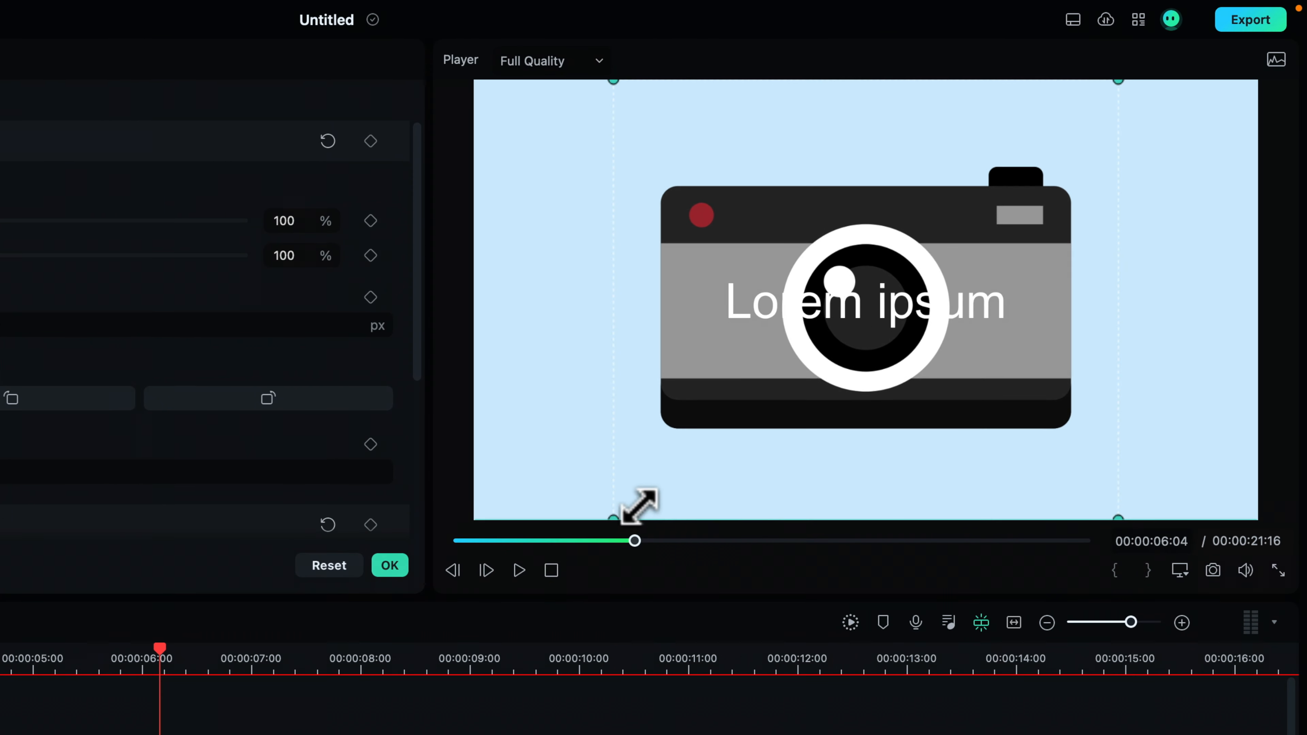
pyautogui.moveTo(819, 371); pyautogui.dragTo(883, 321)
pyautogui.moveTo(724, 442); pyautogui.dragTo(775, 407)
pyautogui.moveTo(952, 191); pyautogui.dragTo(871, 221)
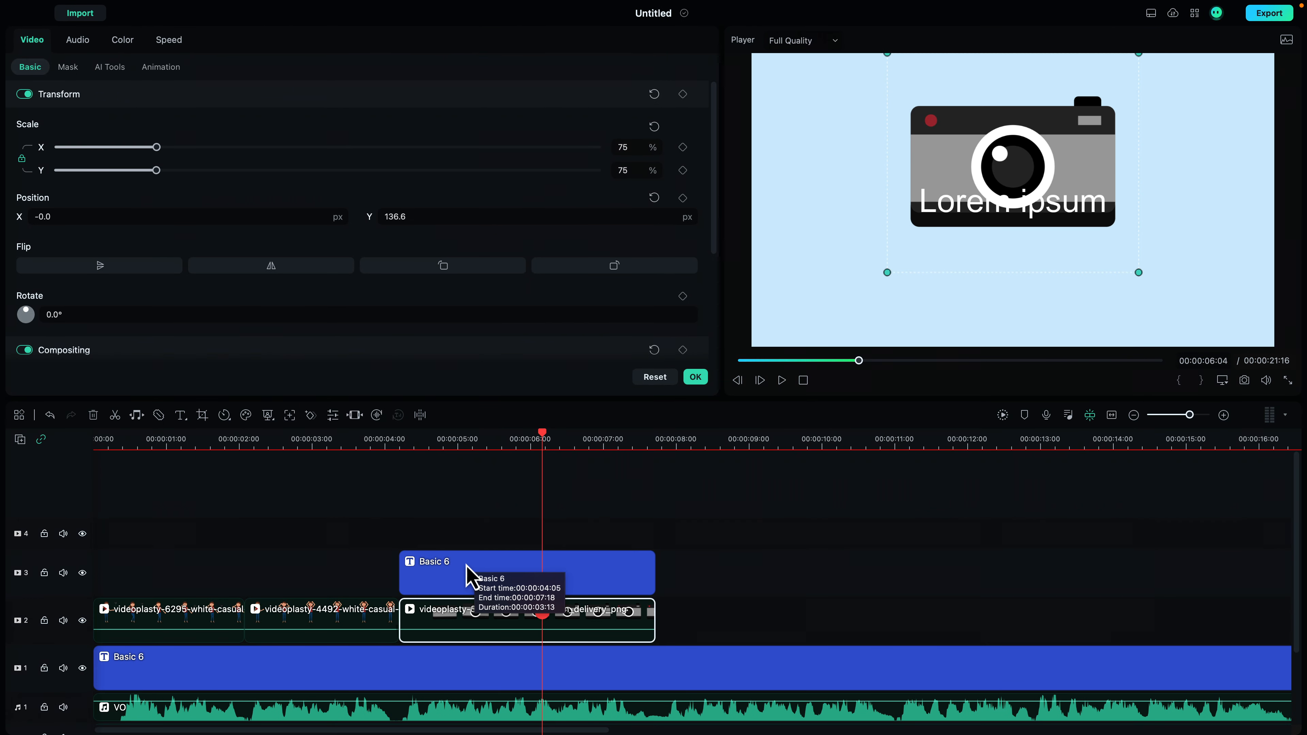
# Step: Move the title above the camera clip so it sits below the camera graphic, and change its text to "Photoshoot123.com"
pyautogui.click(468, 568)
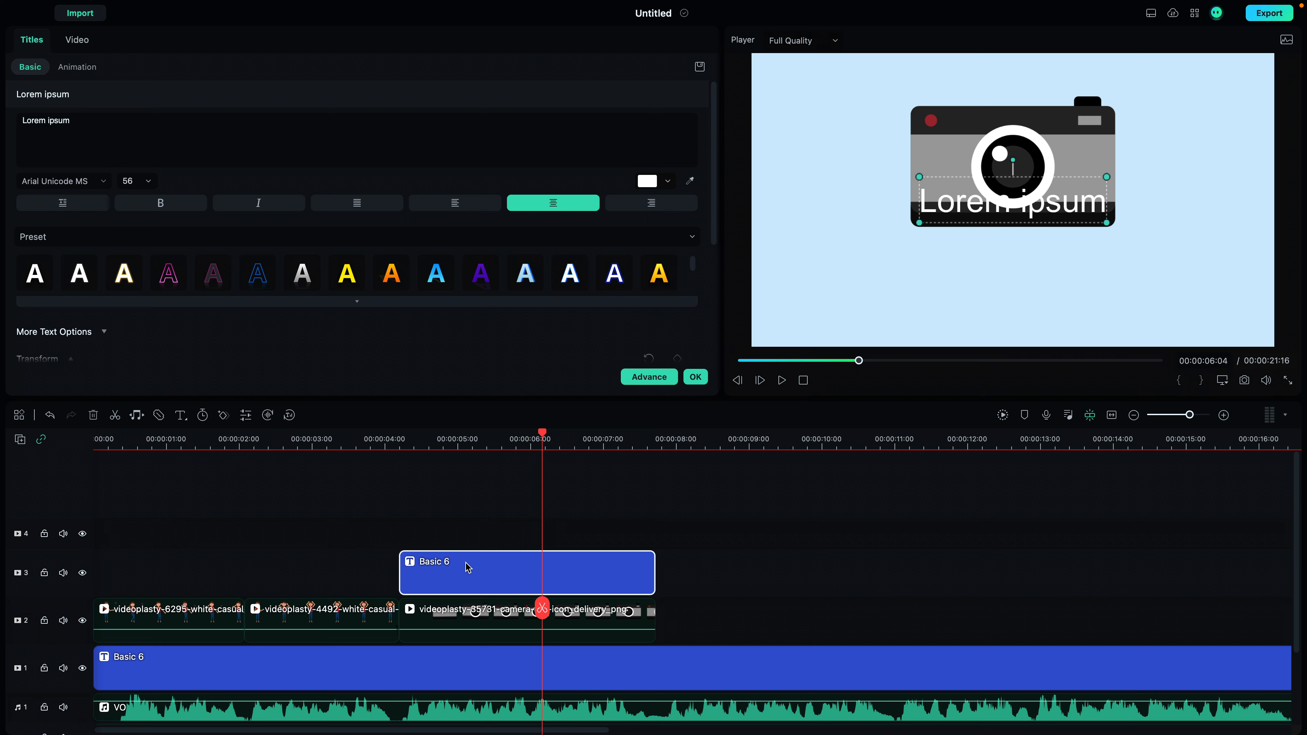
pyautogui.moveTo(993, 205); pyautogui.dragTo(998, 261)
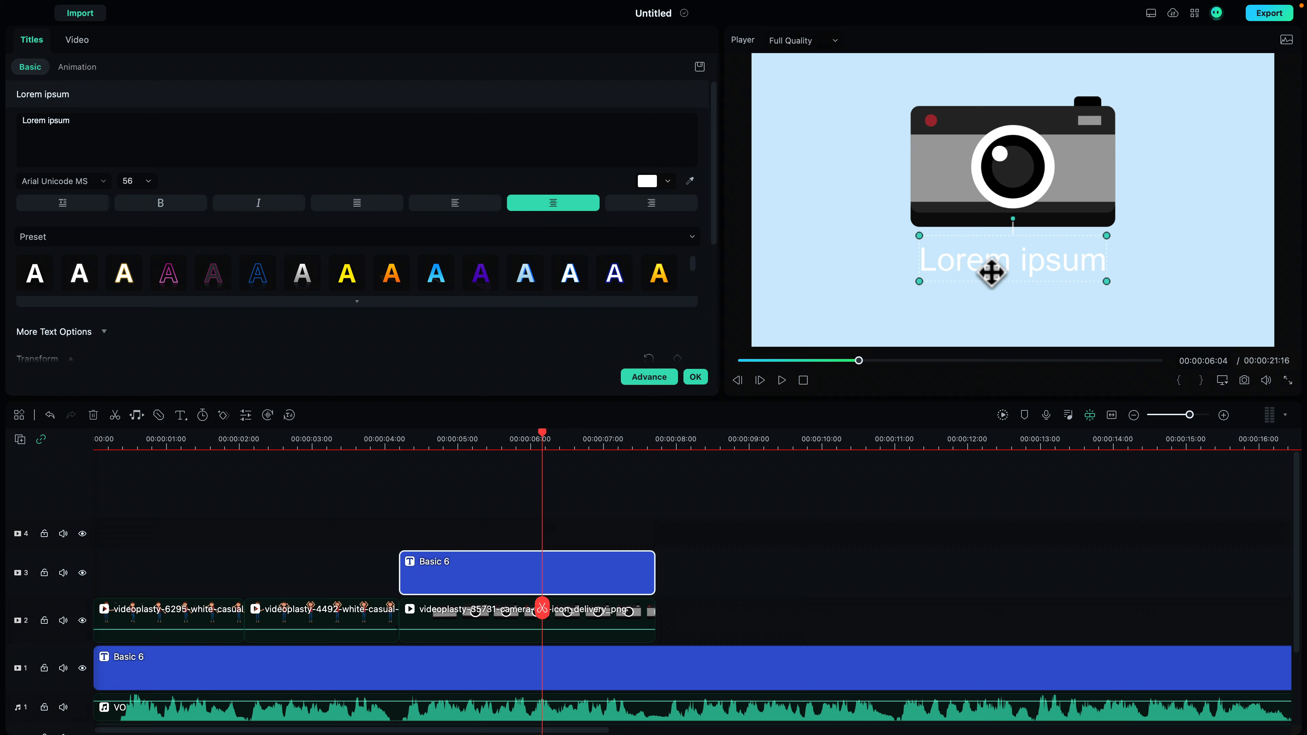
pyautogui.tripleClick(80, 126)
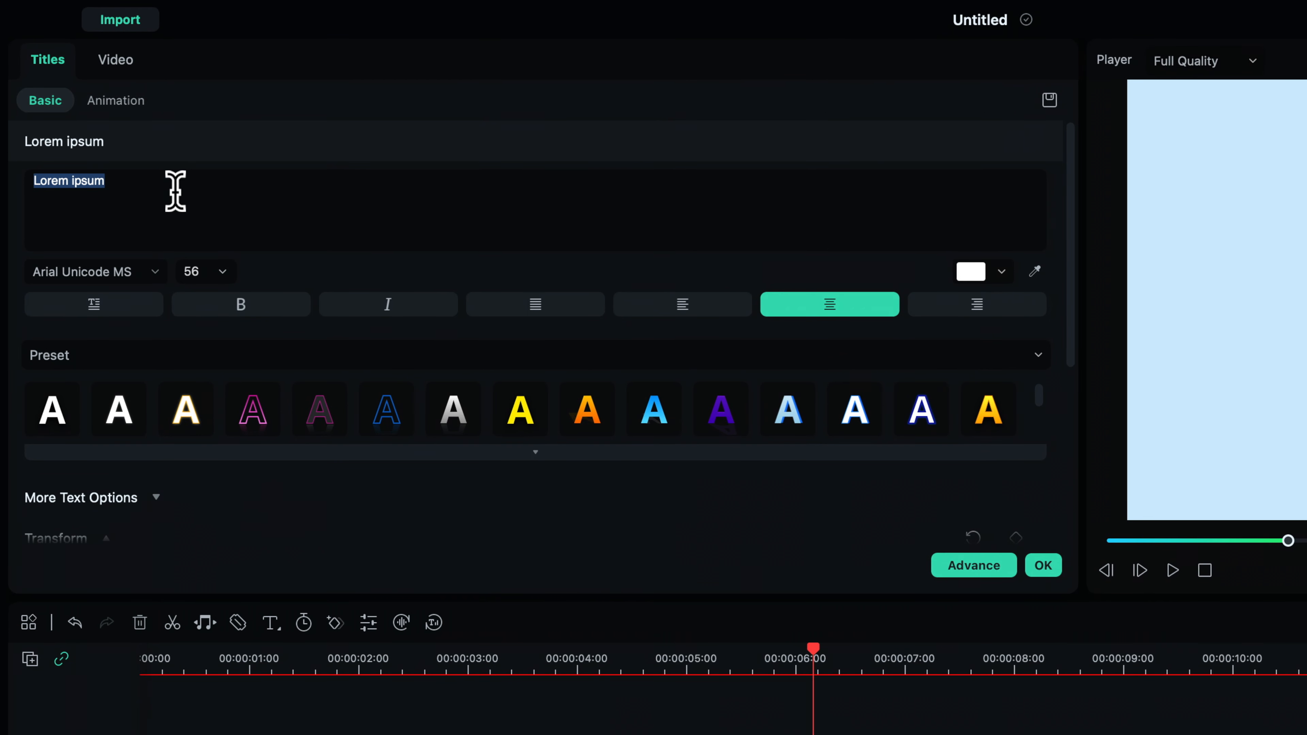
pyautogui.write('Photoshoot123.com')
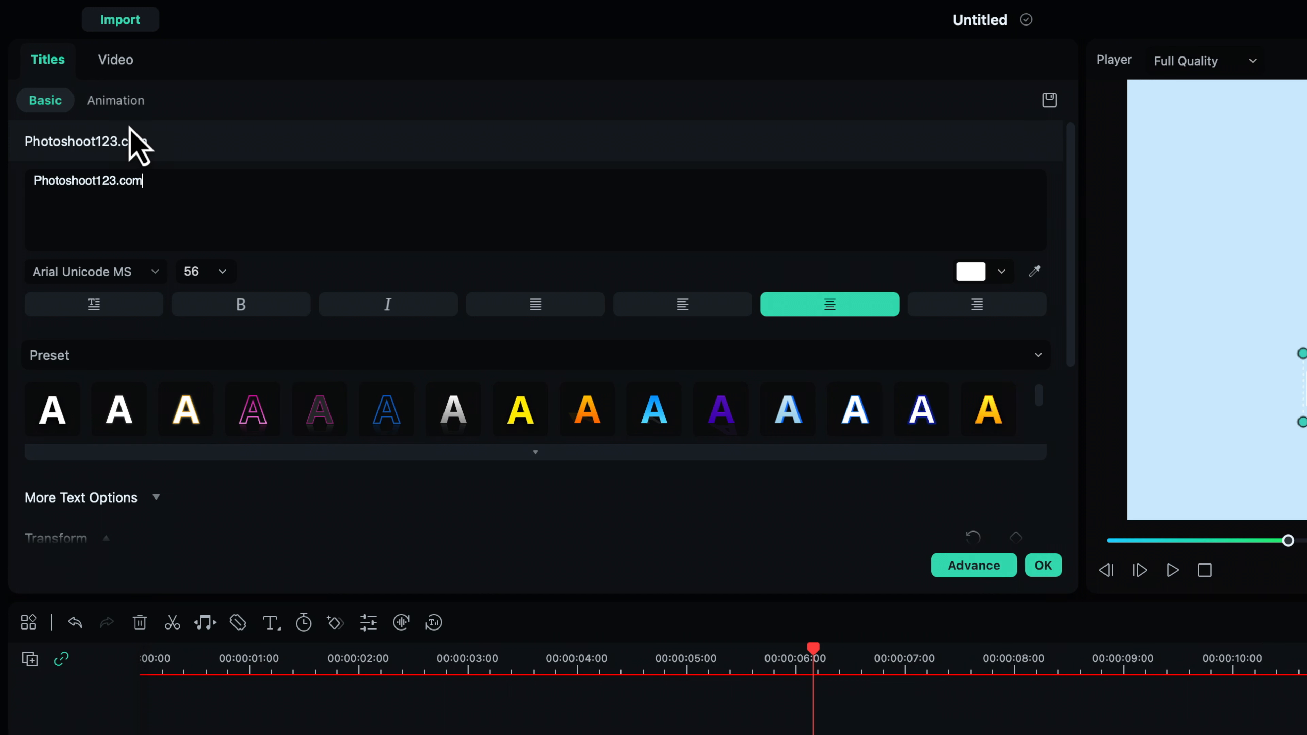
# Step: Format the Photoshoot123.com title in Montserrat Black and colour its text black
pyautogui.click(248, 304)
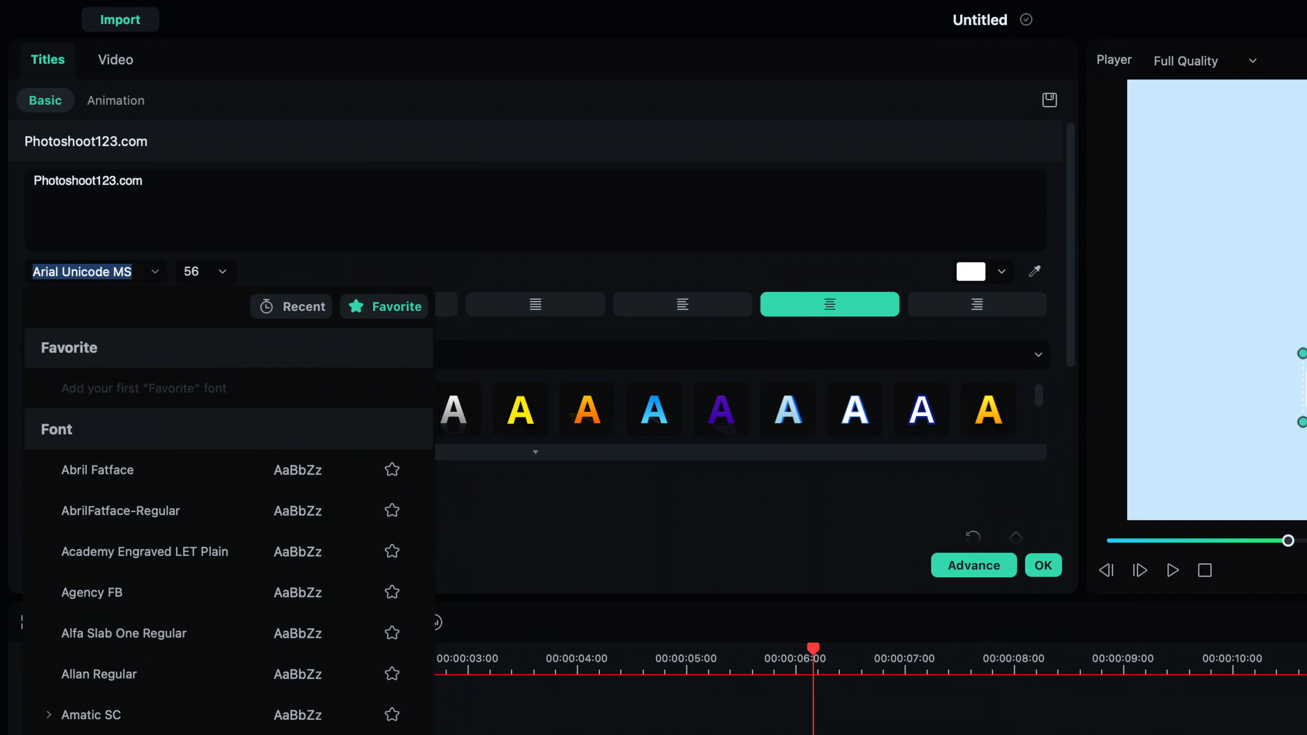
pyautogui.write('mont')
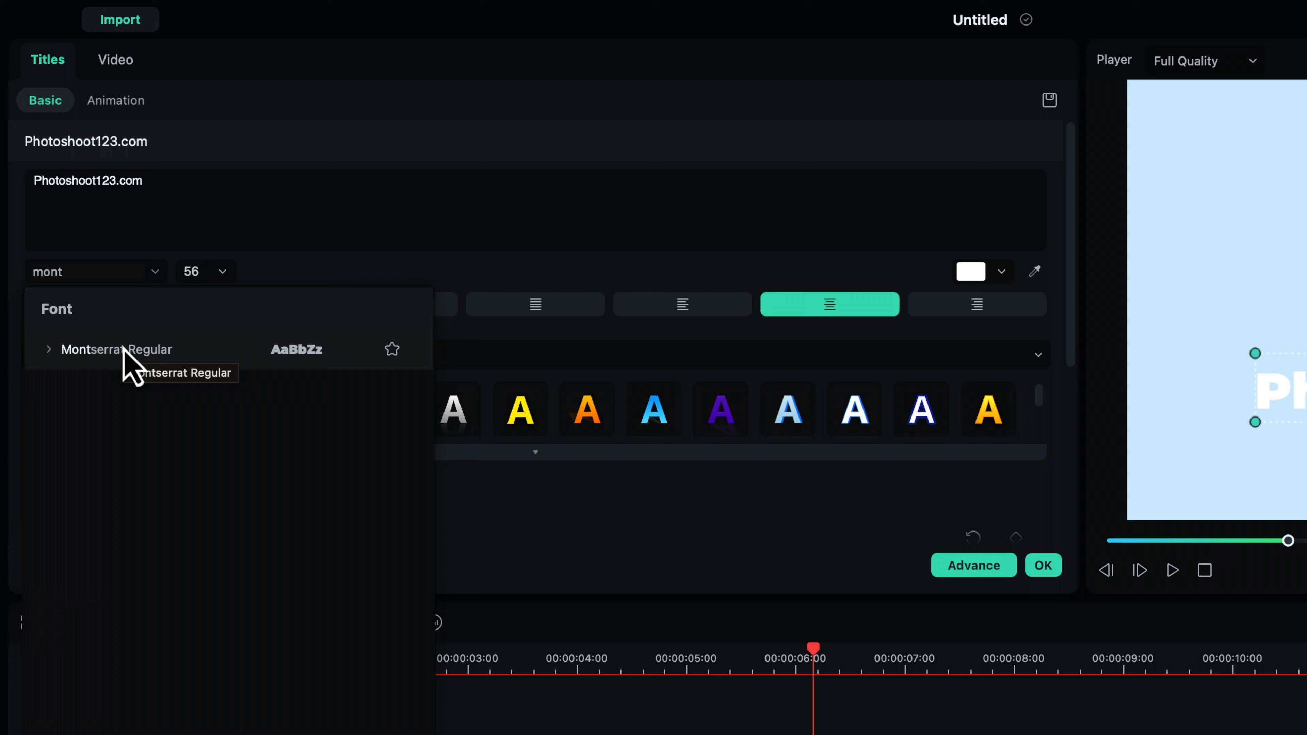
pyautogui.click(124, 366)
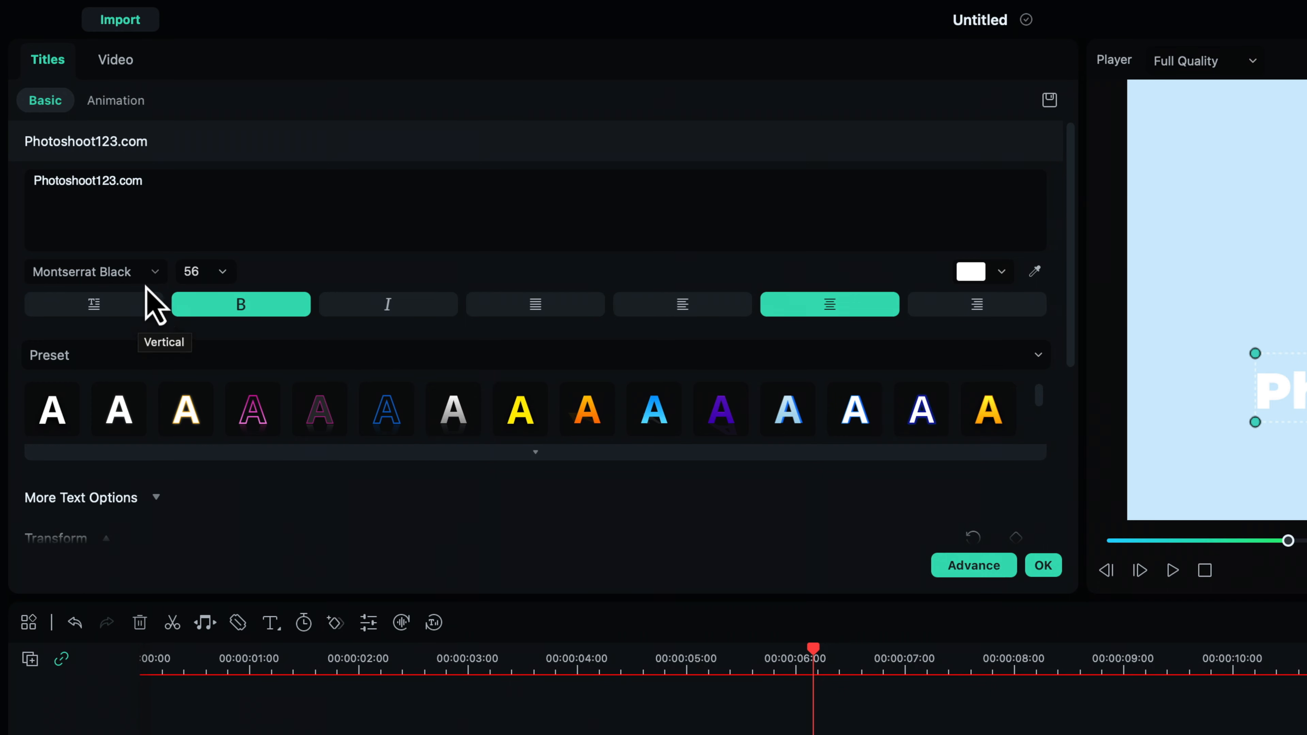
pyautogui.click(150, 273)
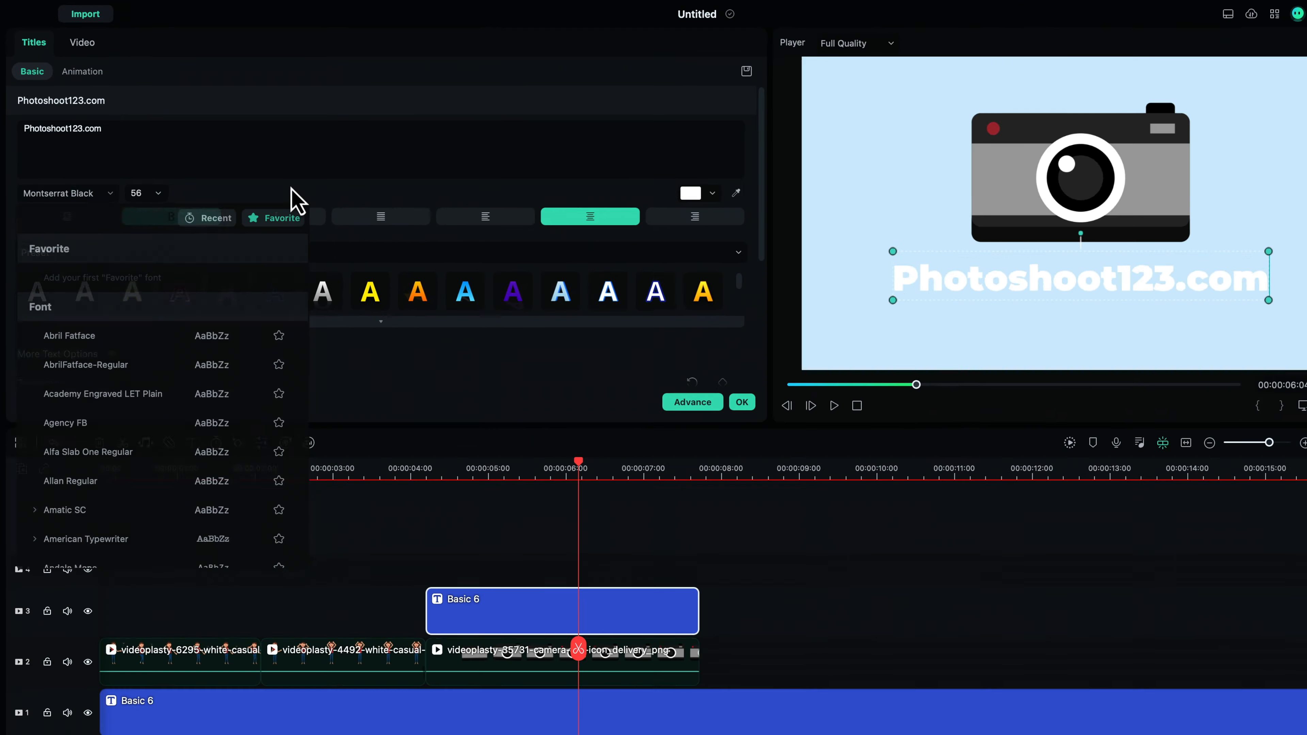
pyautogui.click(392, 262)
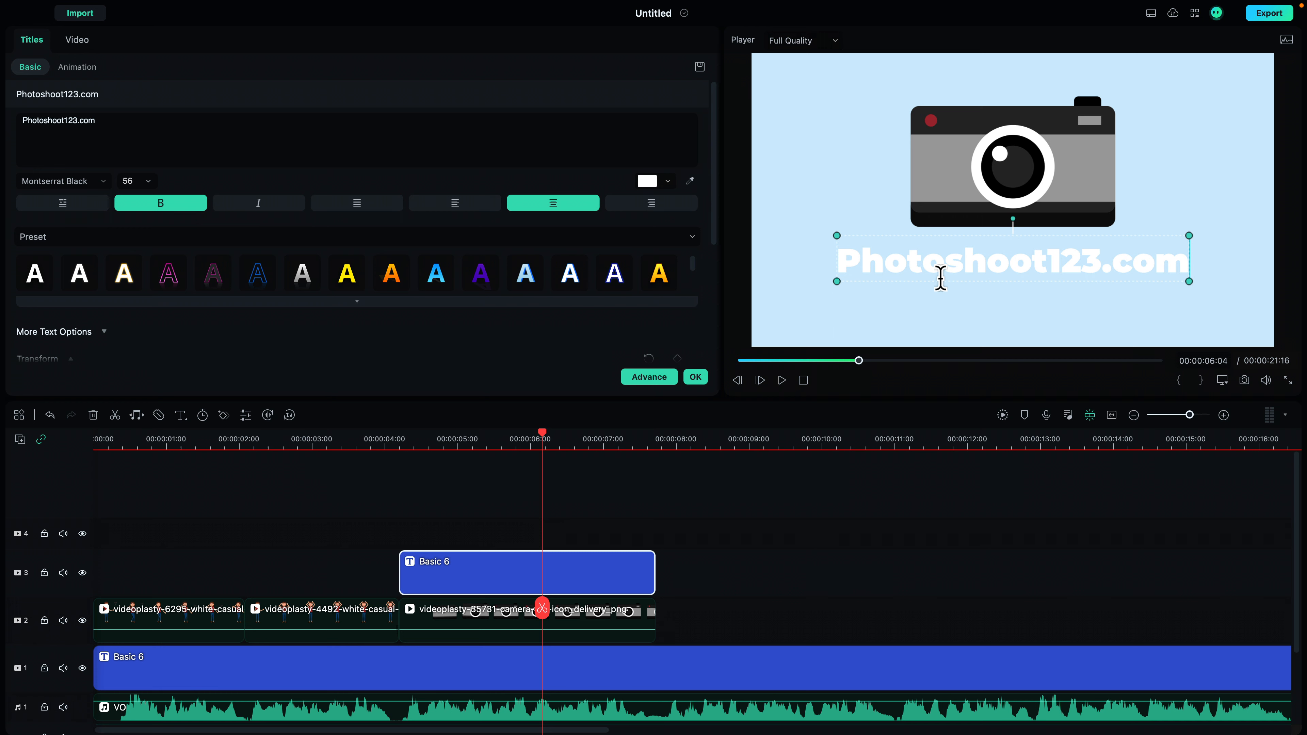
pyautogui.click(645, 183)
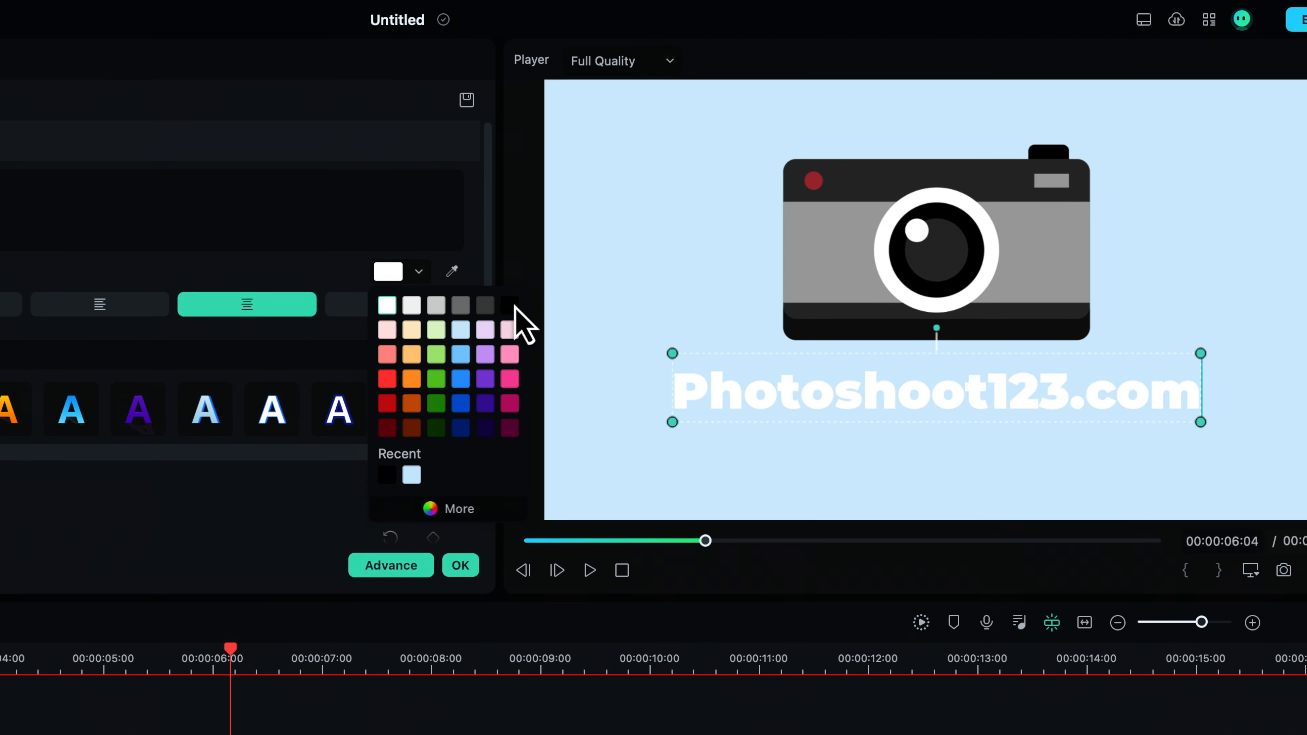
pyautogui.click(509, 306)
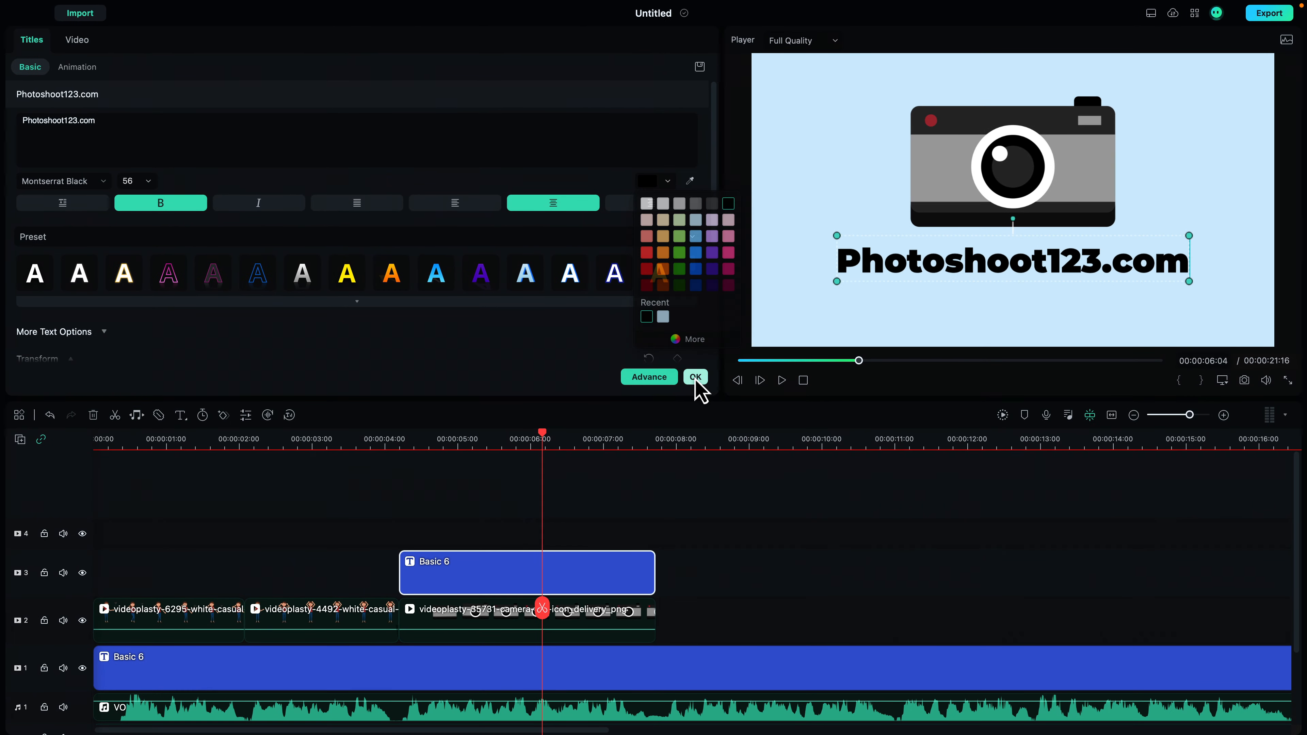
pyautogui.click(460, 565)
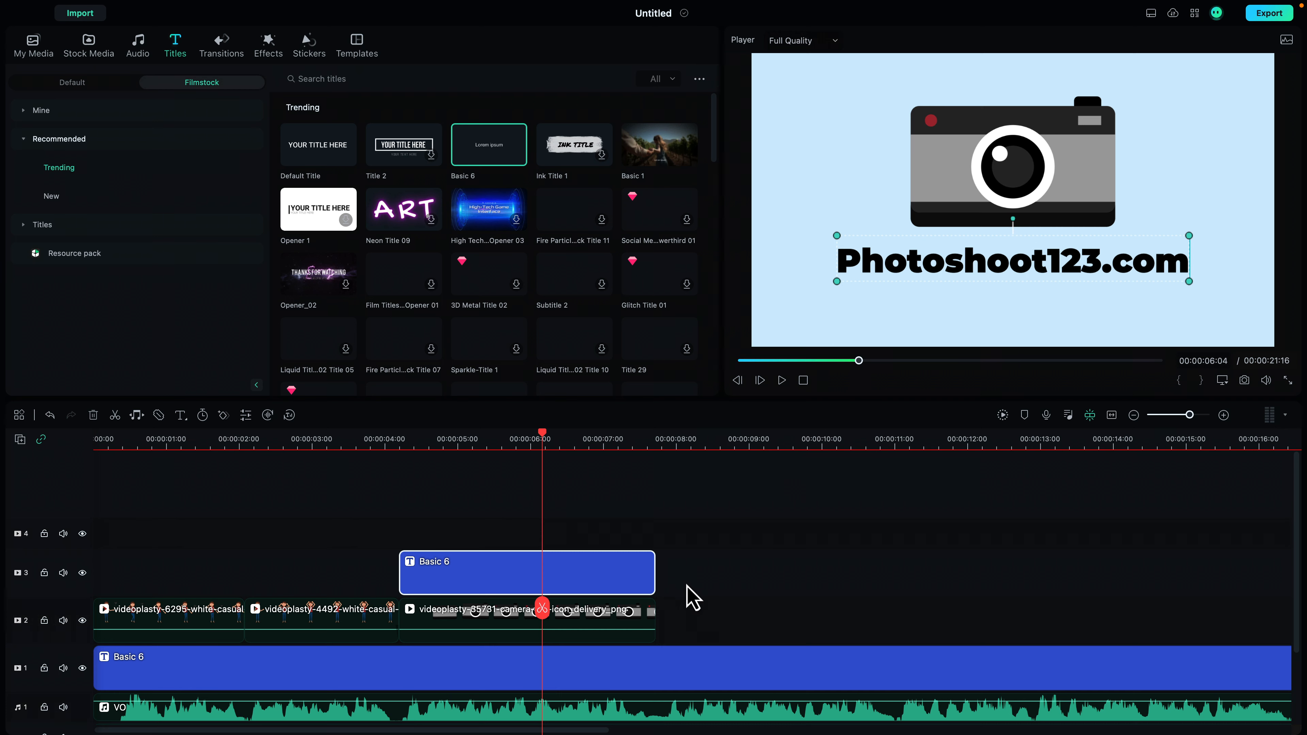
# Step: Add the LinkedIn icon clip to video track 2 after the camera clip and trim its end to the voiceover pause at 00:00:10:24
pyautogui.click(1134, 415)
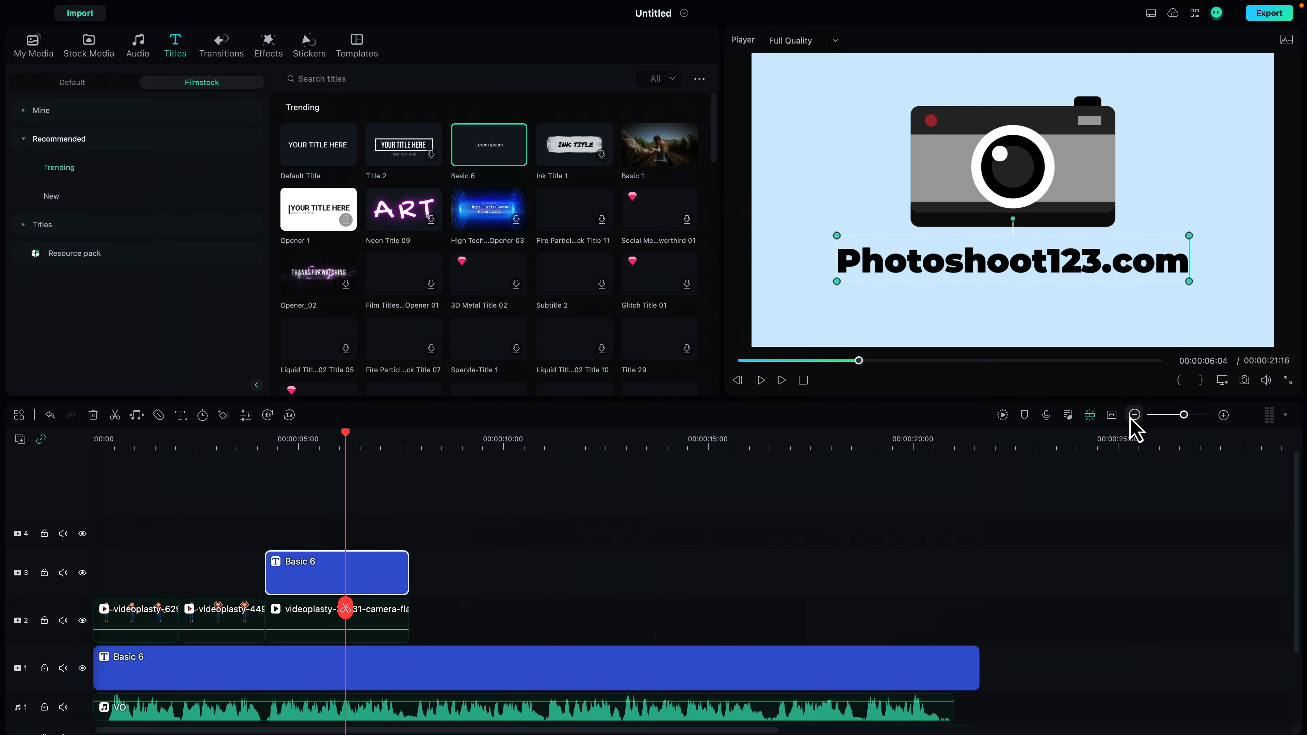
pyautogui.scroll(-1, 337, 554)
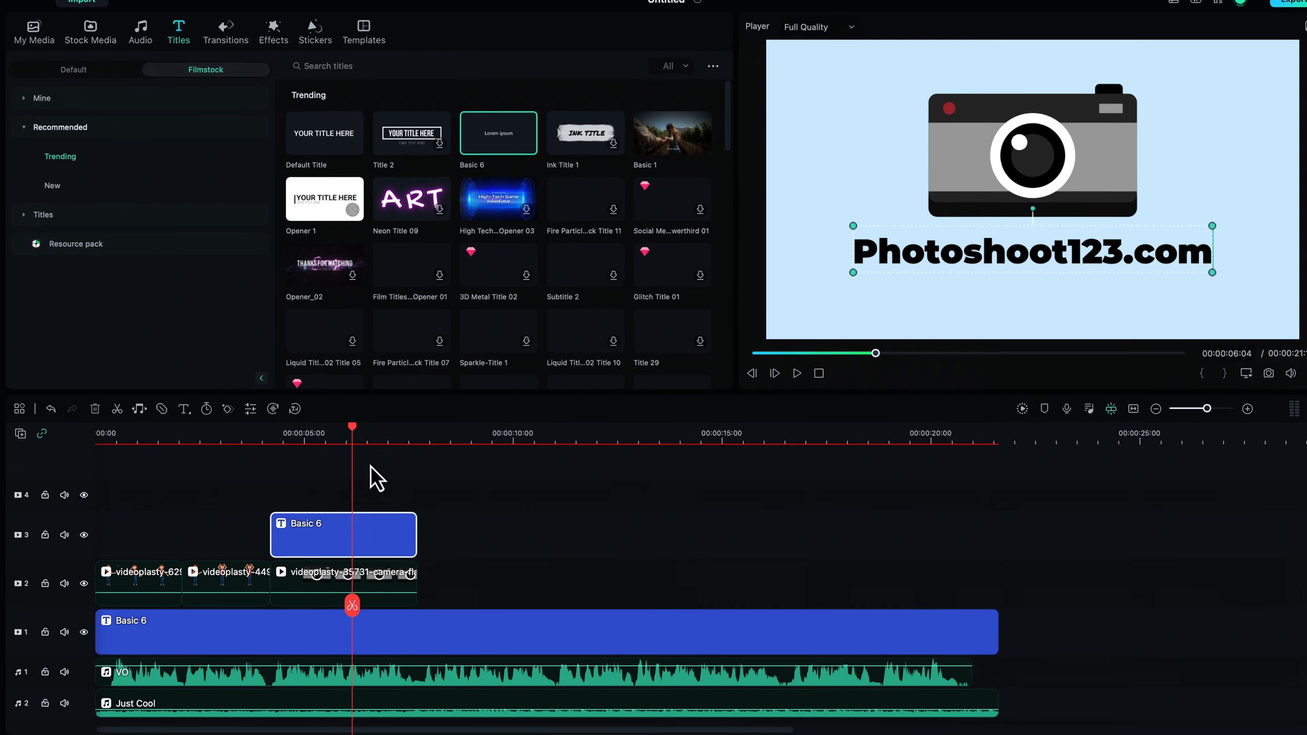
pyautogui.click(366, 441)
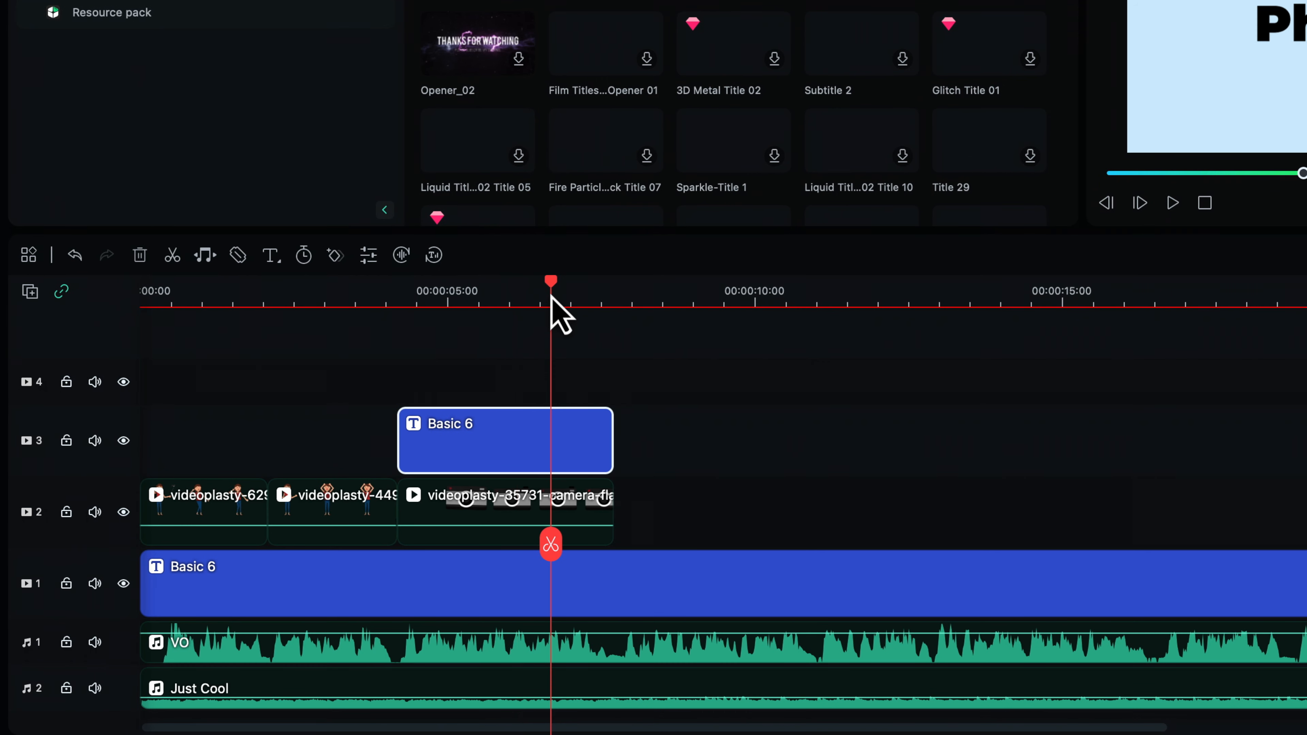
pyautogui.press('space')
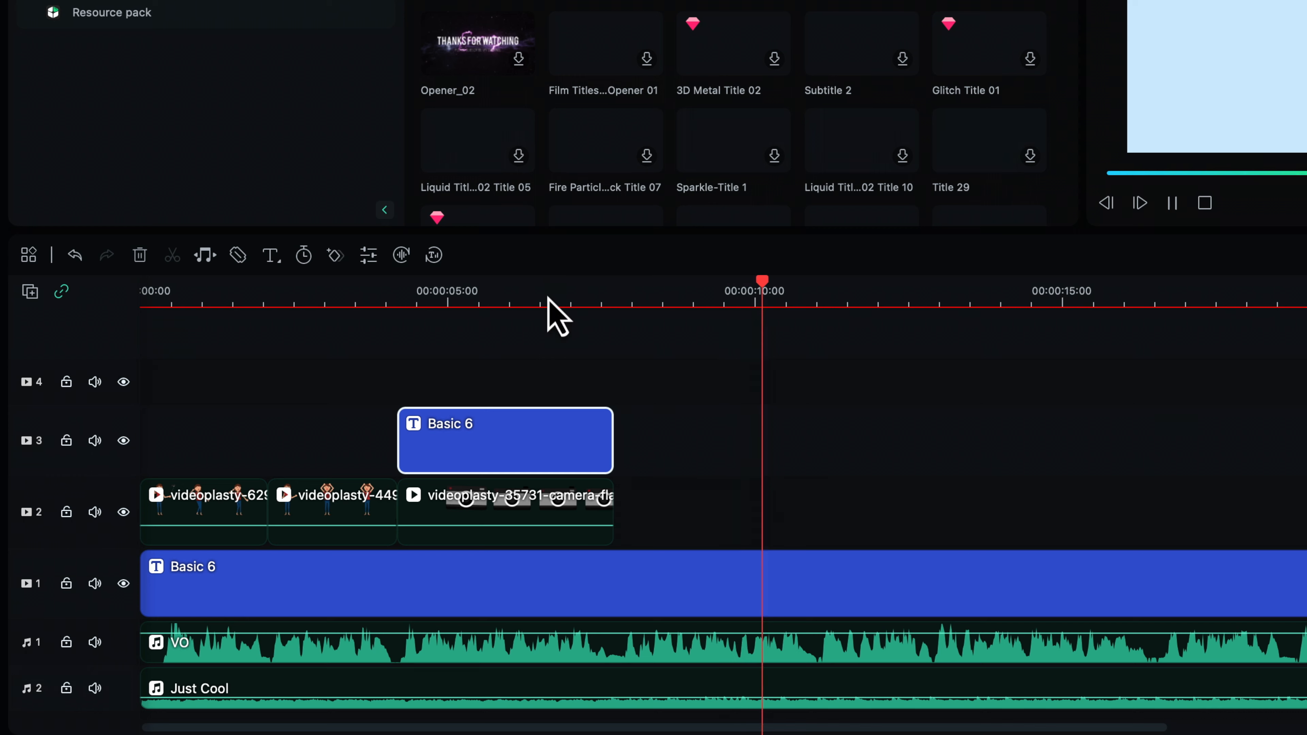
pyautogui.press('space')
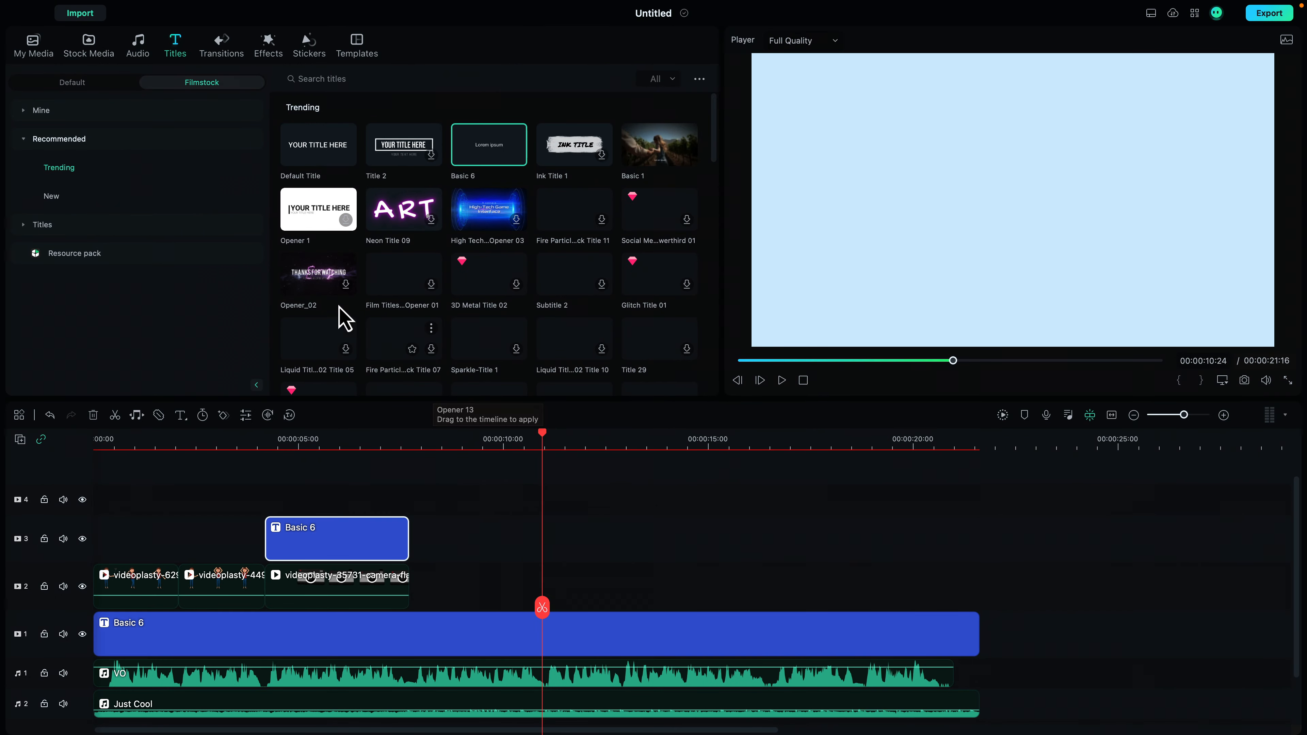
pyautogui.click(36, 52)
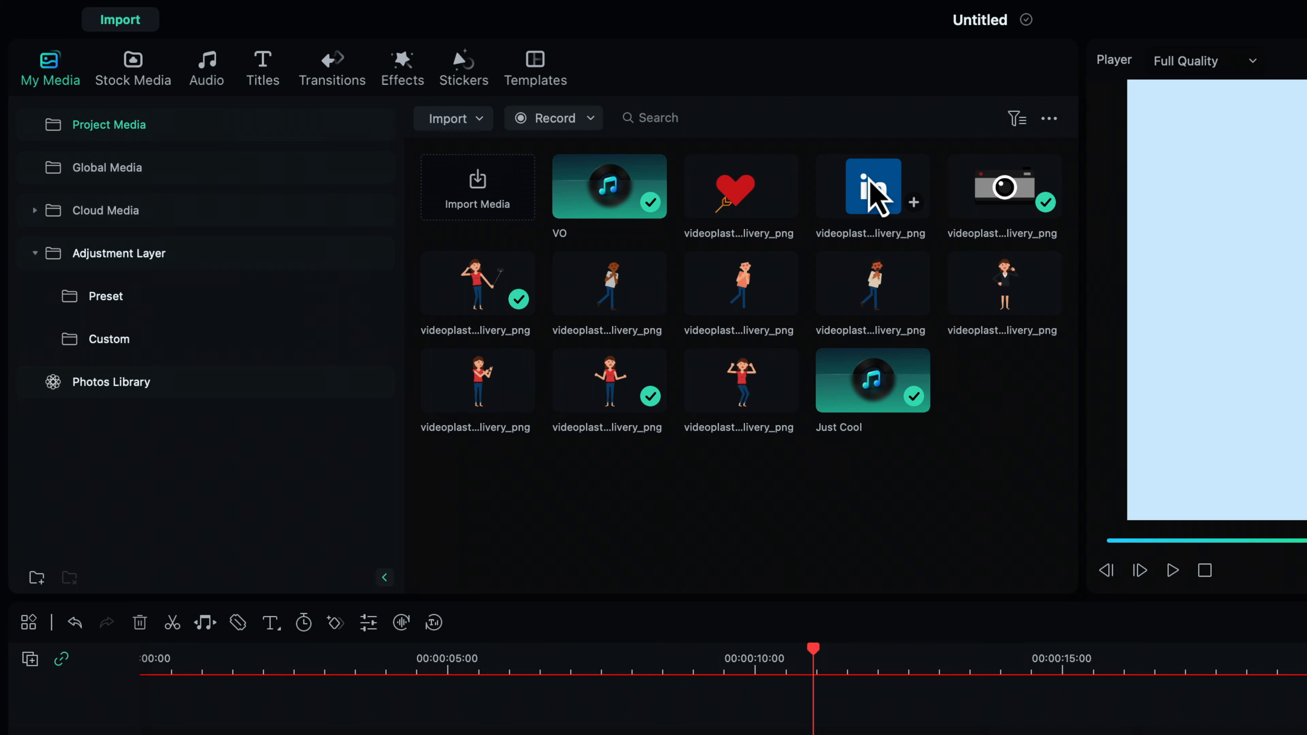
pyautogui.moveTo(870, 190); pyautogui.dragTo(427, 590)
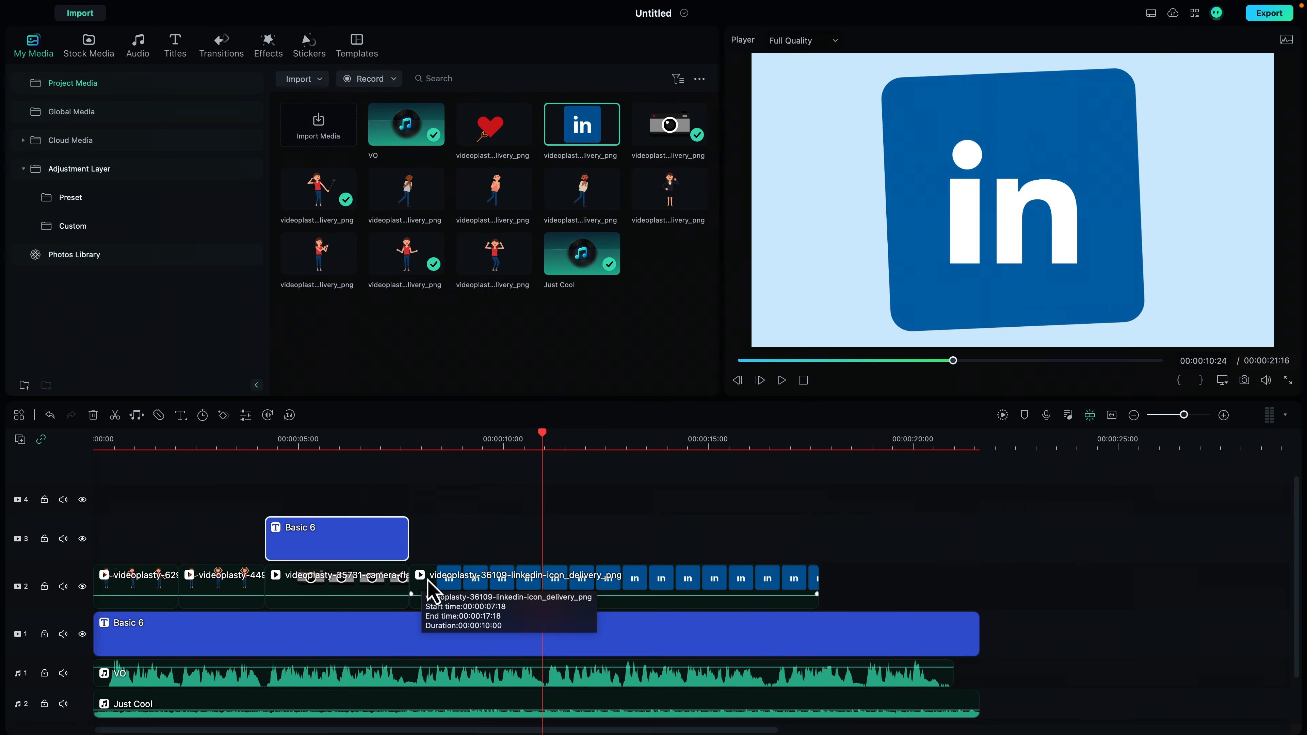
pyautogui.moveTo(816, 572); pyautogui.dragTo(544, 592)
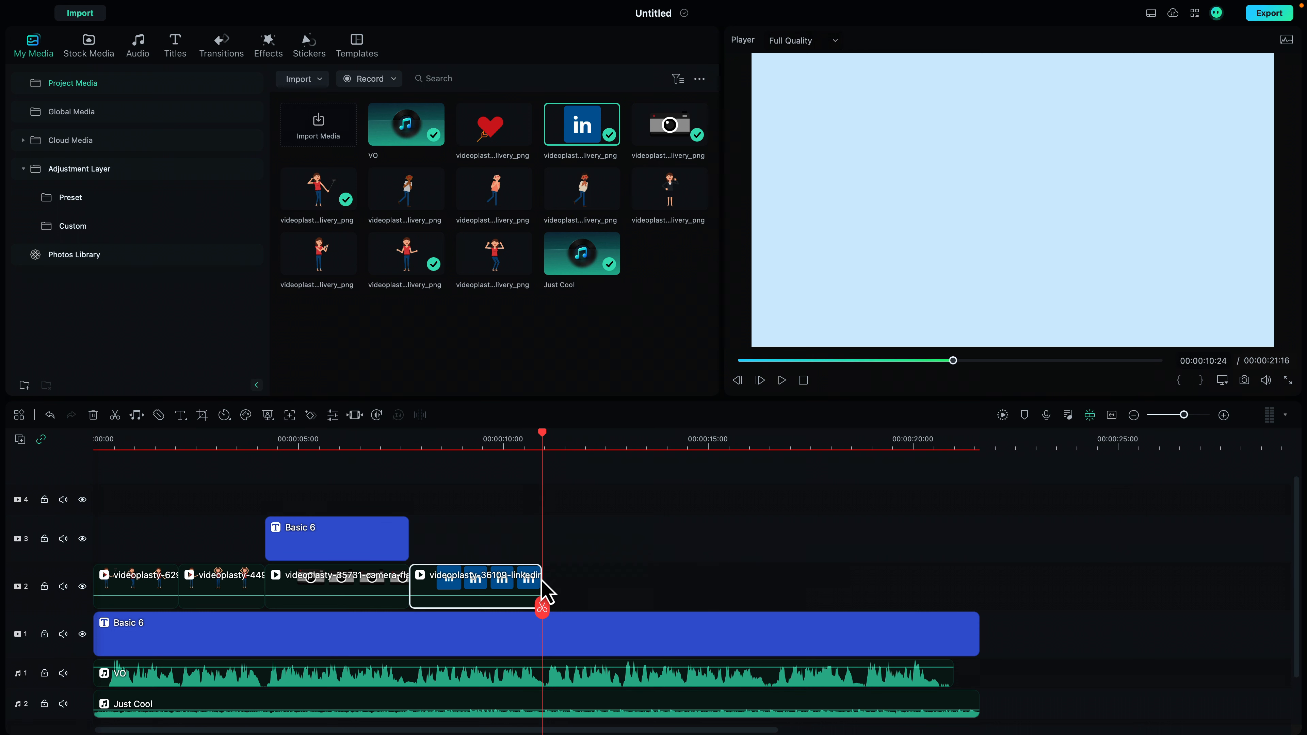
# Step: Add the waving corporate woman clip to video track 3 directly above the LinkedIn clip and trim it to end with that clip
pyautogui.click(468, 447)
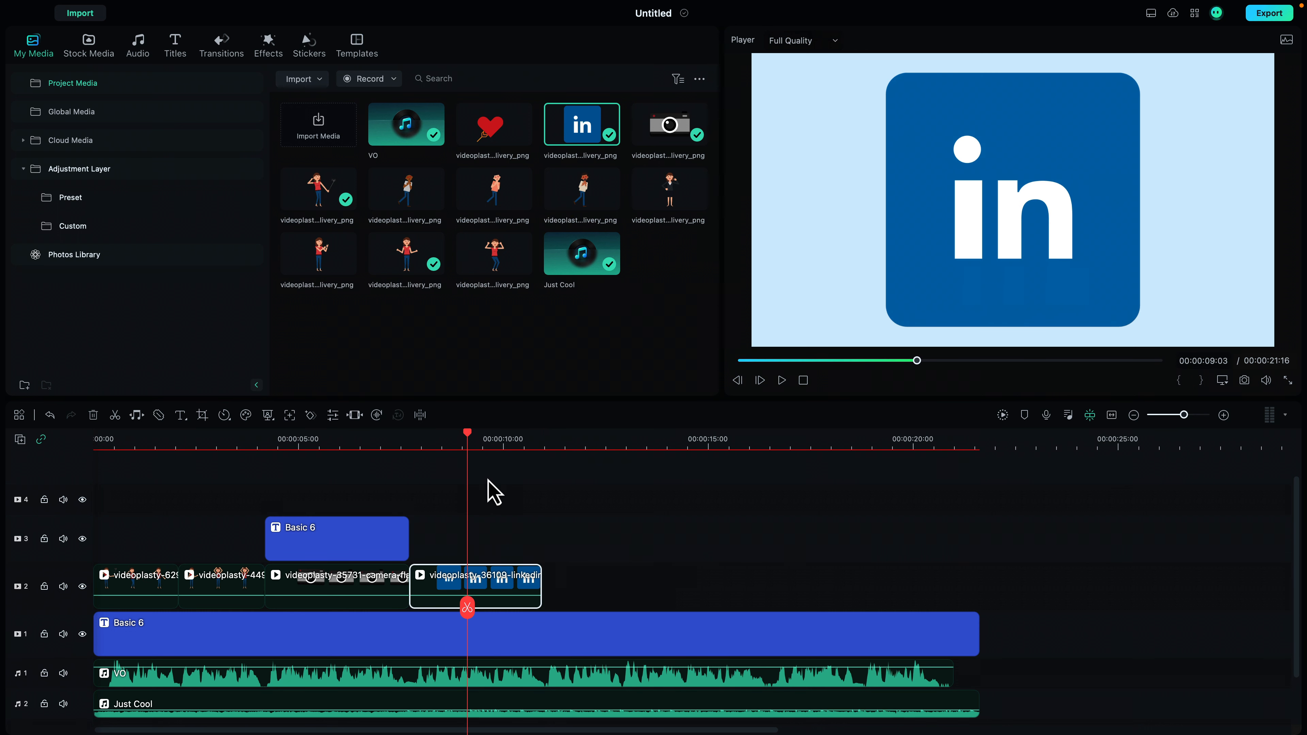
pyautogui.click(657, 195)
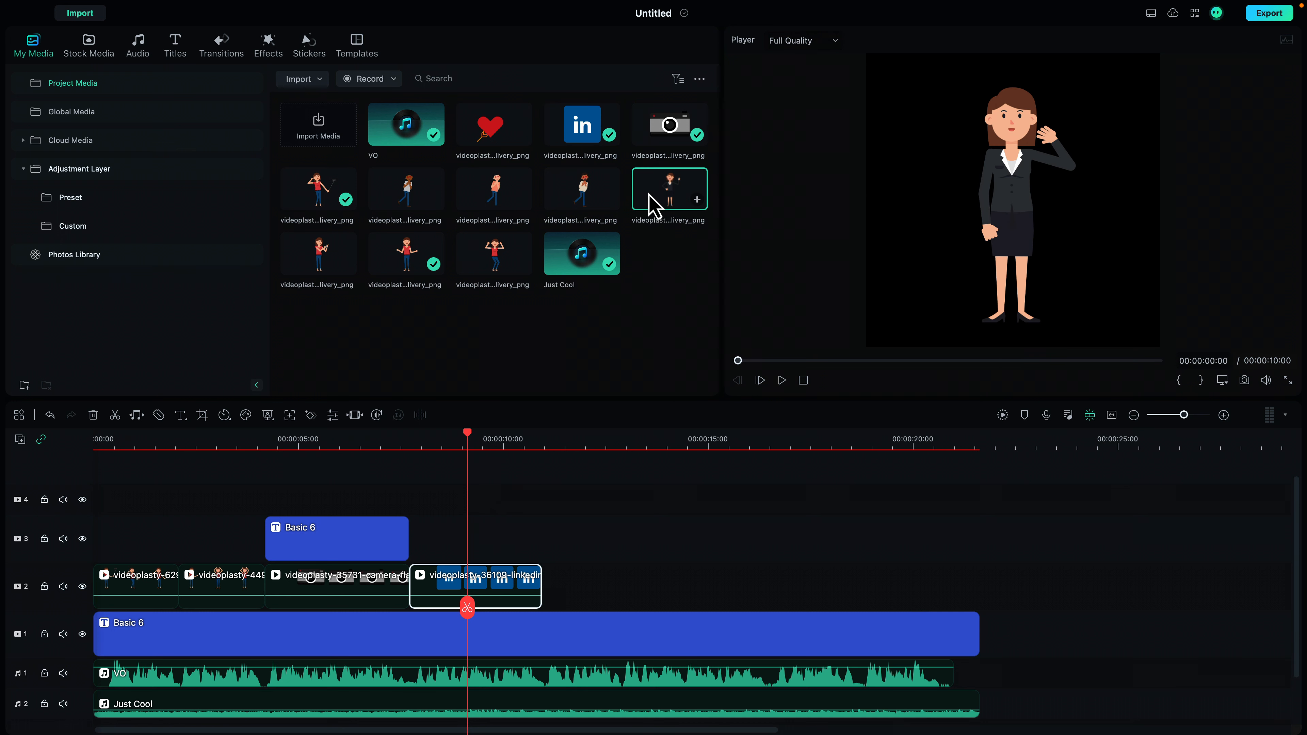
pyautogui.moveTo(507, 446); pyautogui.dragTo(426, 533)
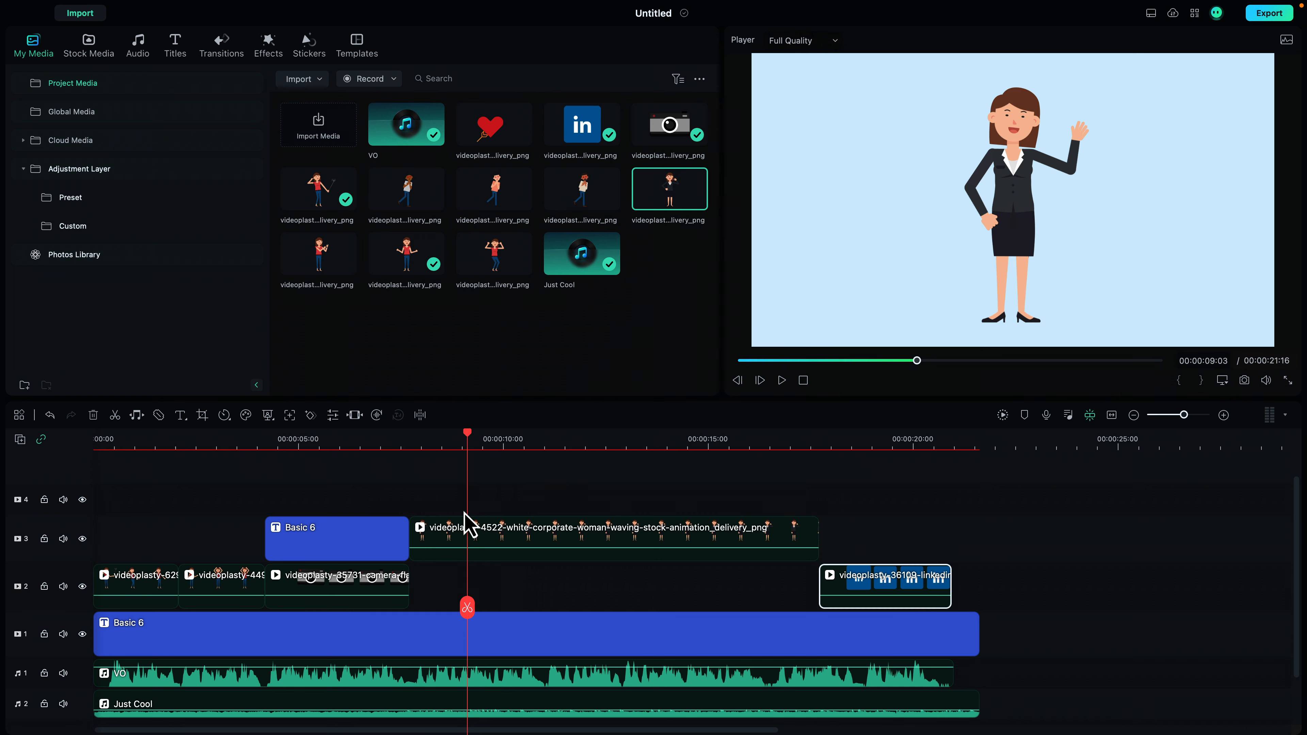
pyautogui.moveTo(825, 575); pyautogui.dragTo(444, 604)
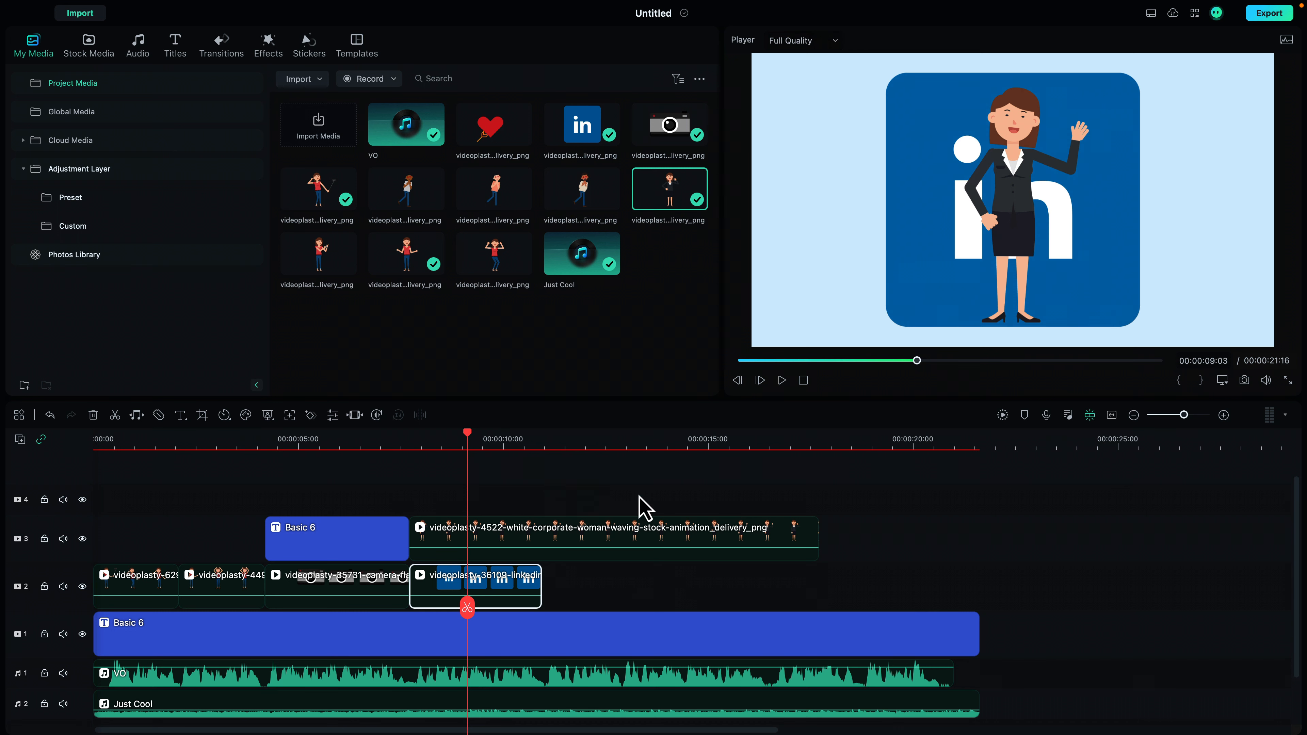
pyautogui.moveTo(817, 536); pyautogui.dragTo(542, 546)
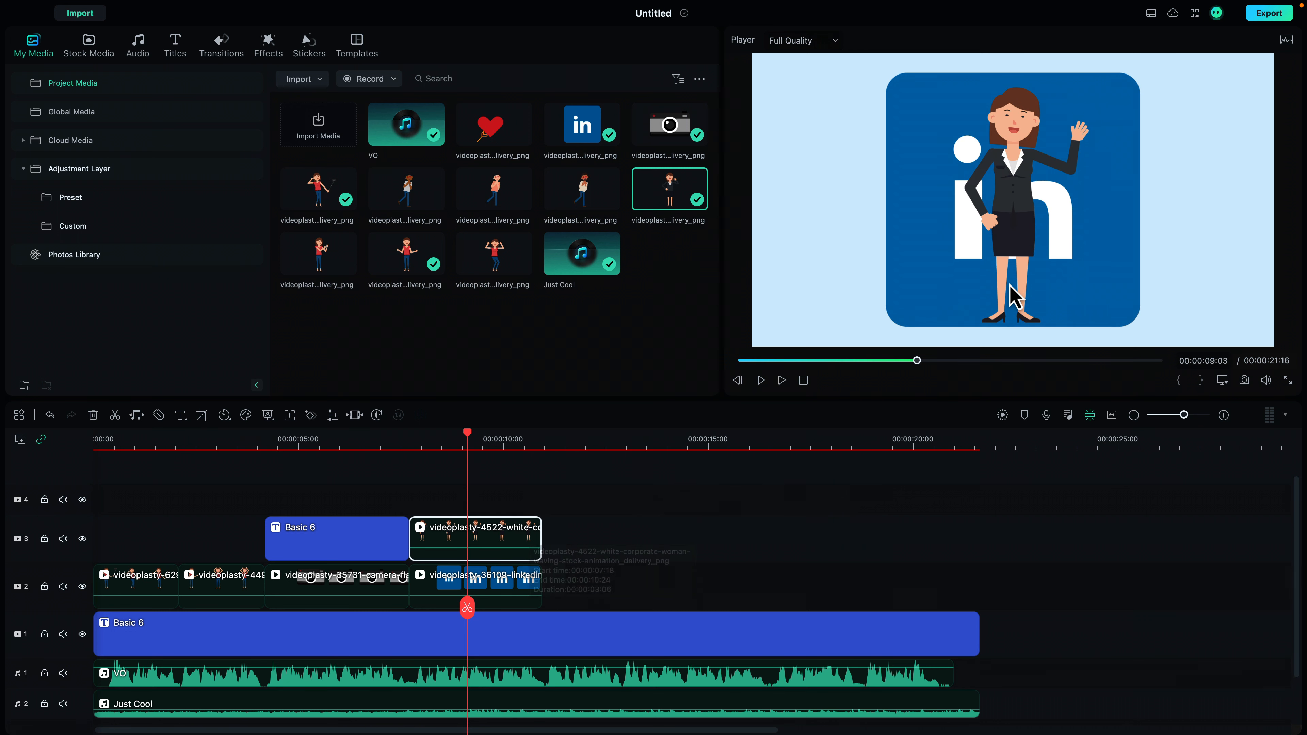
# Step: Move the corporate woman right to X 355.9 px, and scale the LinkedIn icon to 68% and place it beside her on the left
pyautogui.doubleClick(481, 546)
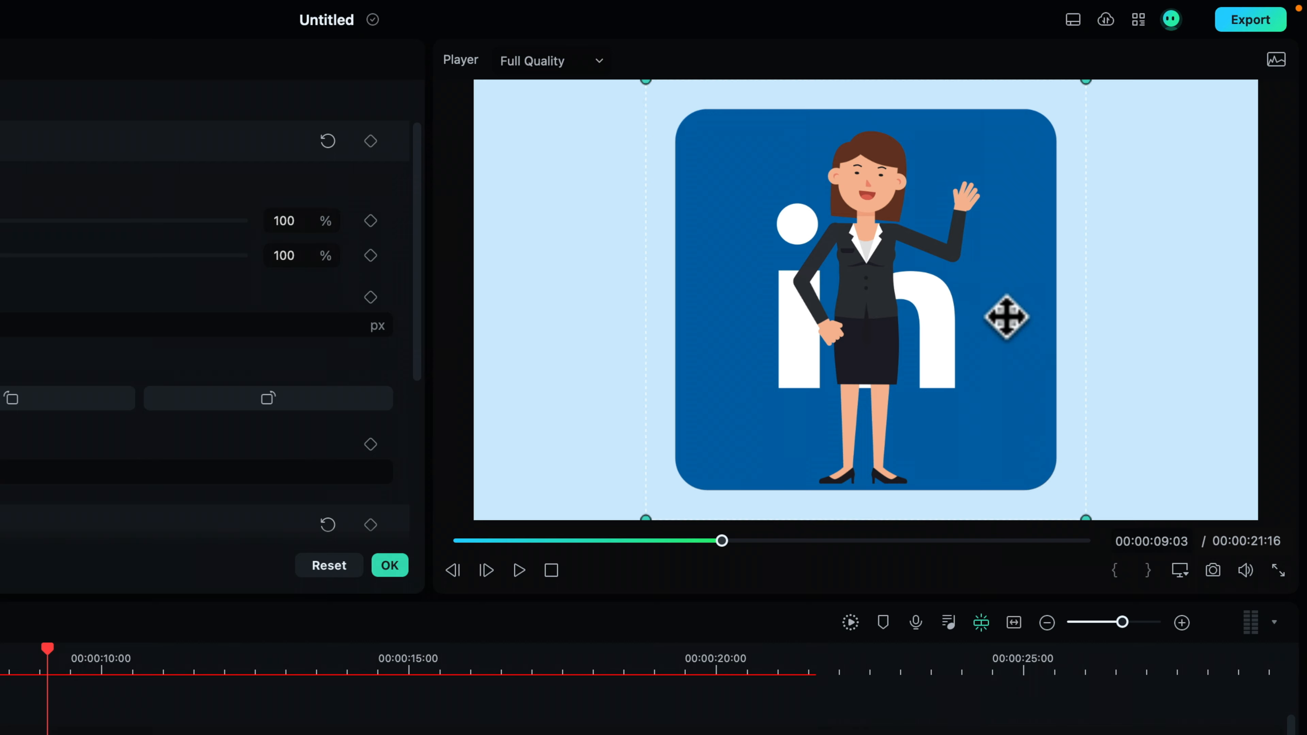
pyautogui.moveTo(790, 297); pyautogui.dragTo(921, 298)
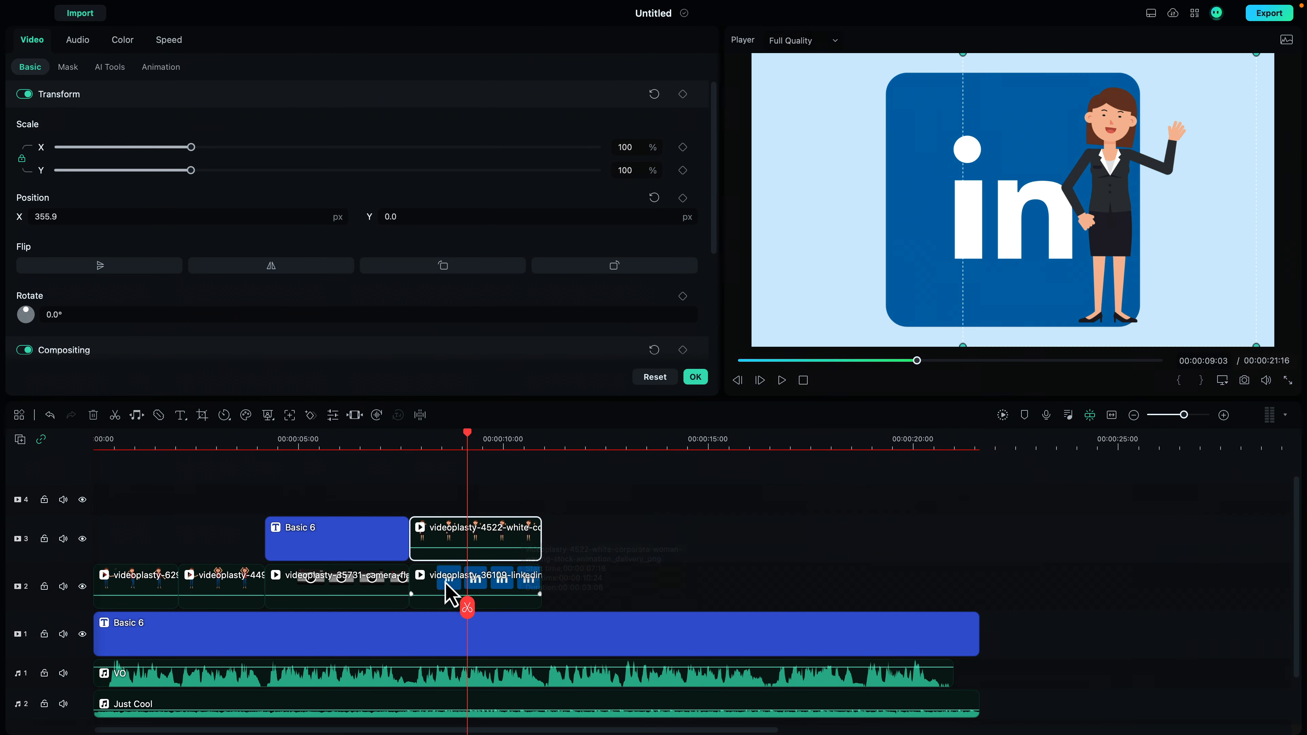
pyautogui.click(447, 592)
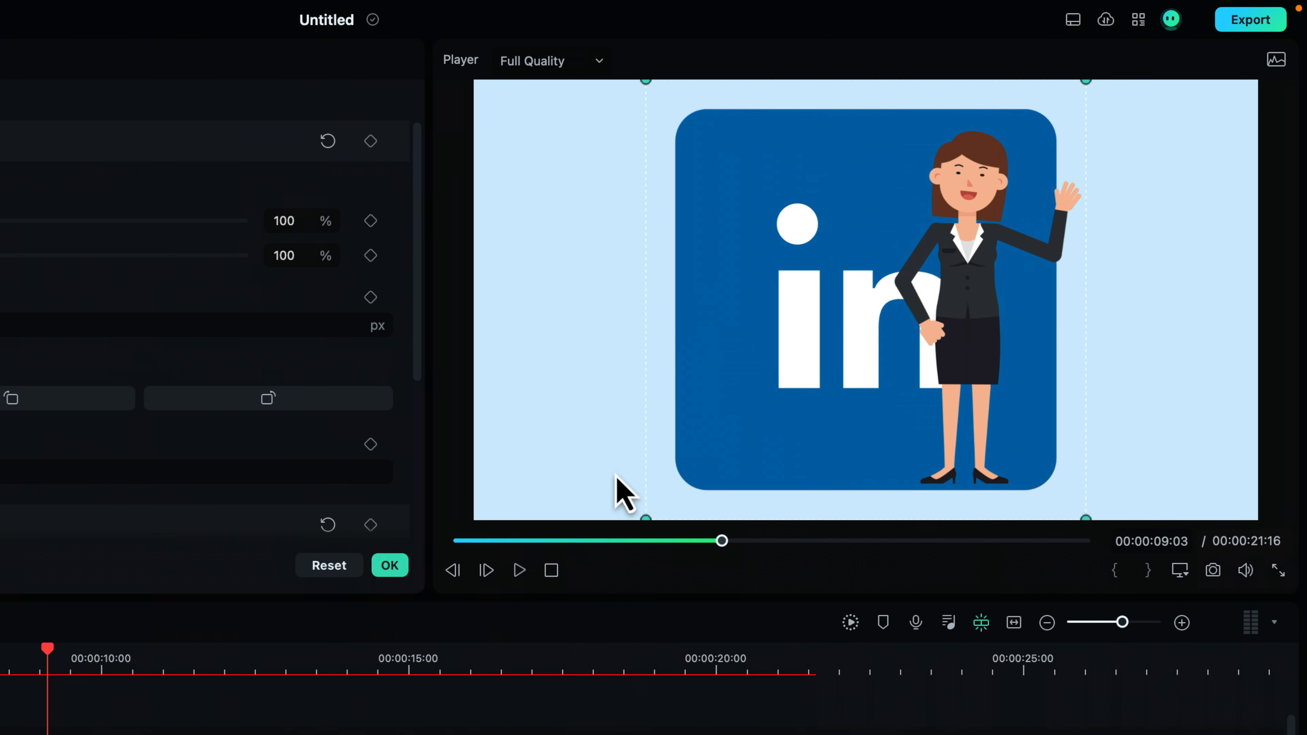
pyautogui.moveTo(679, 389); pyautogui.dragTo(571, 394)
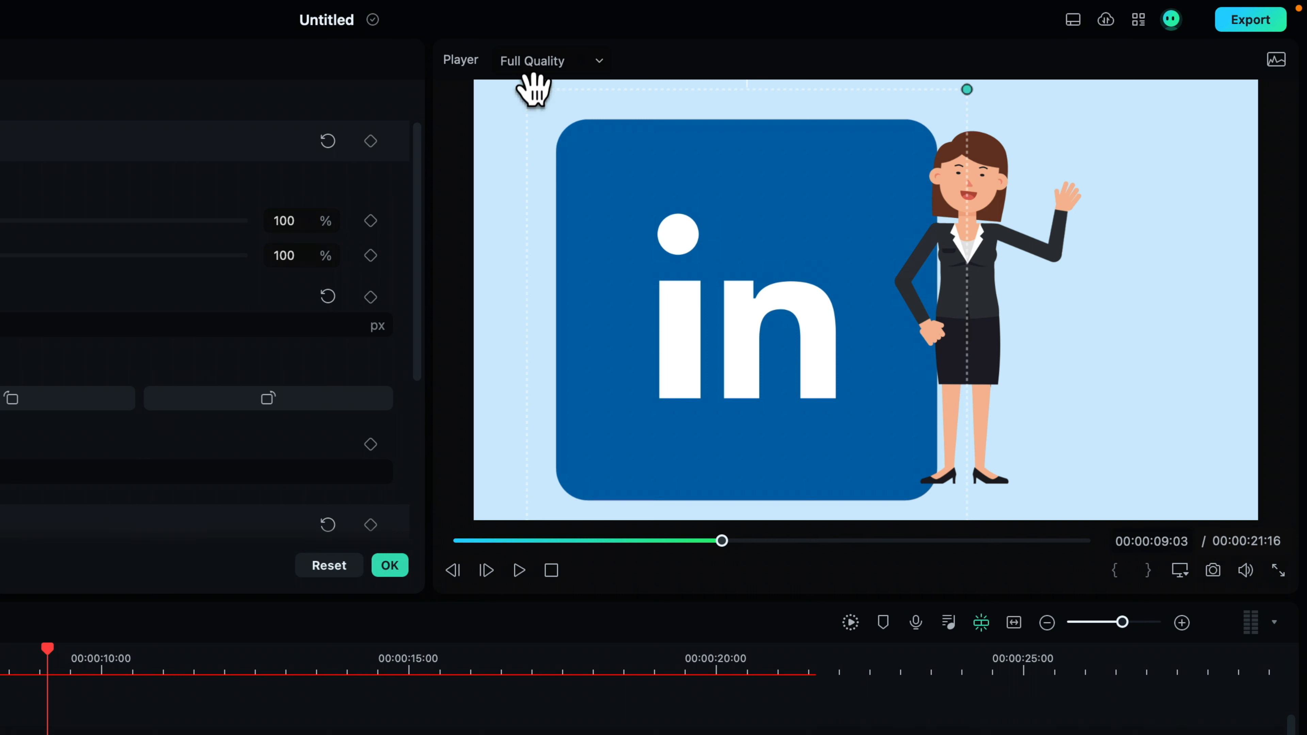
pyautogui.moveTo(526, 92); pyautogui.dragTo(680, 228)
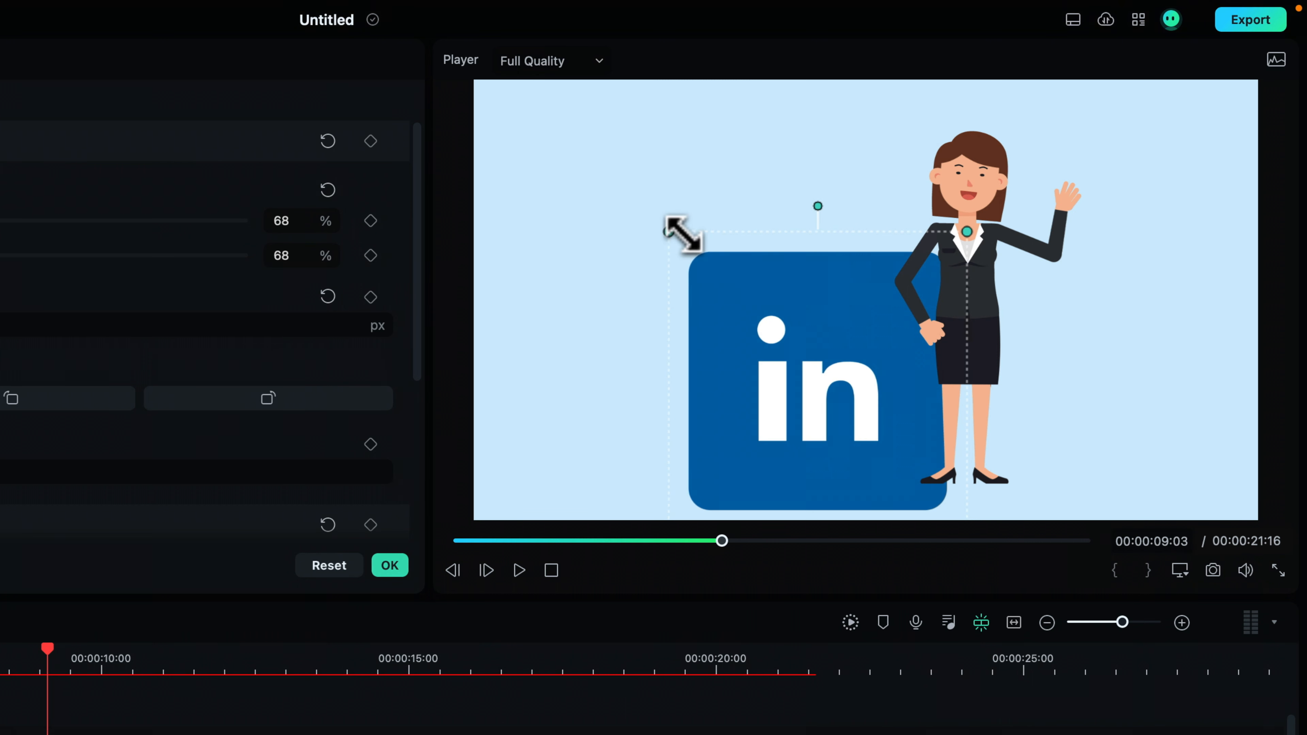
pyautogui.moveTo(829, 429); pyautogui.dragTo(924, 417)
pyautogui.click(685, 381)
pyautogui.moveTo(737, 381); pyautogui.dragTo(641, 304)
pyautogui.click(1110, 237)
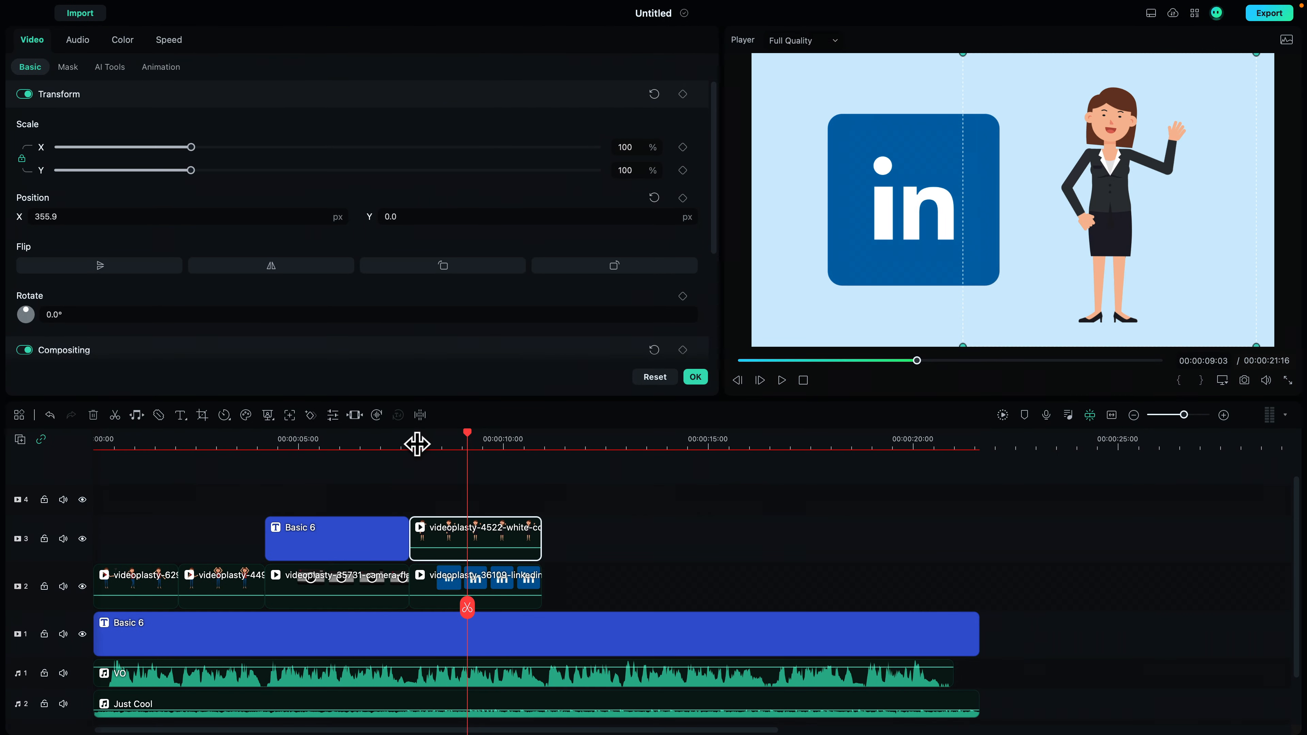
# Step: Add the heart-with-arrow clip to video track 2 after the LinkedIn clip and trim its end to the voiceover pause at 00:00:12:23
pyautogui.click(412, 444)
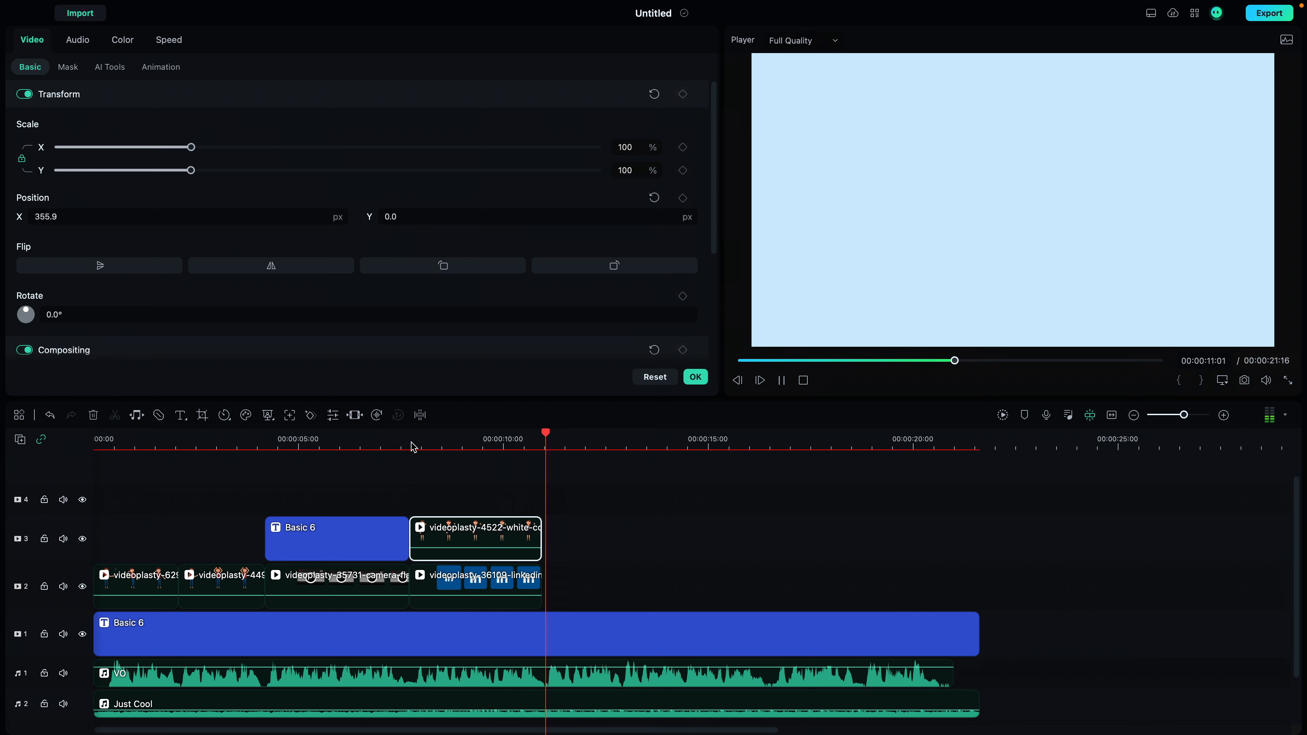
pyautogui.press('space')
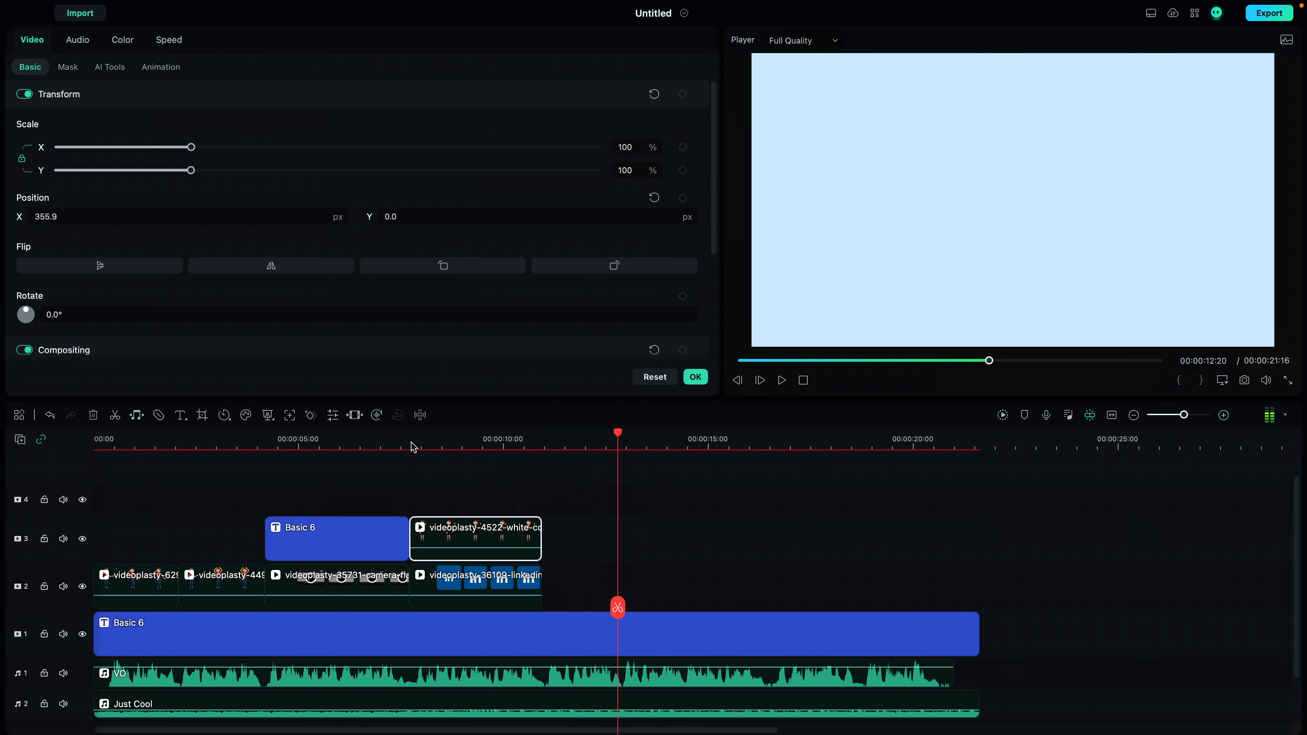
pyautogui.moveTo(629, 442); pyautogui.dragTo(633, 444)
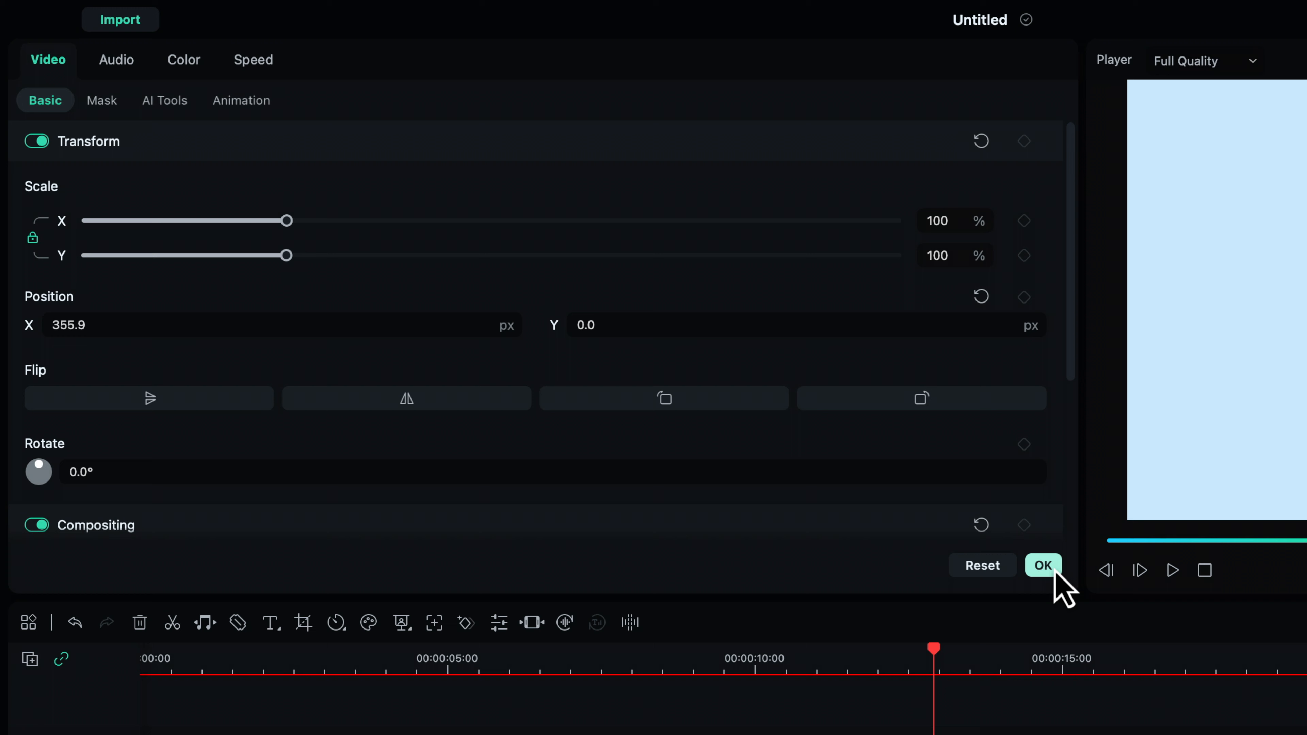
pyautogui.click(1054, 570)
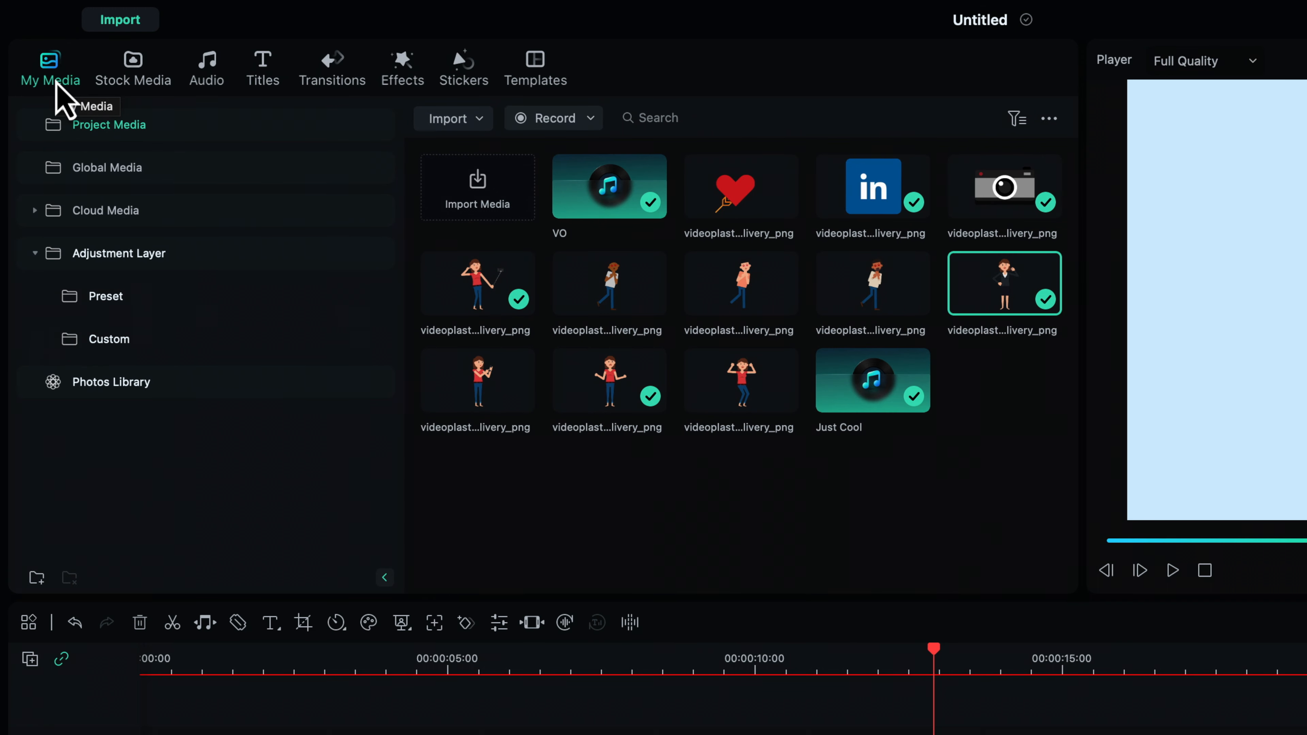
pyautogui.click(726, 206)
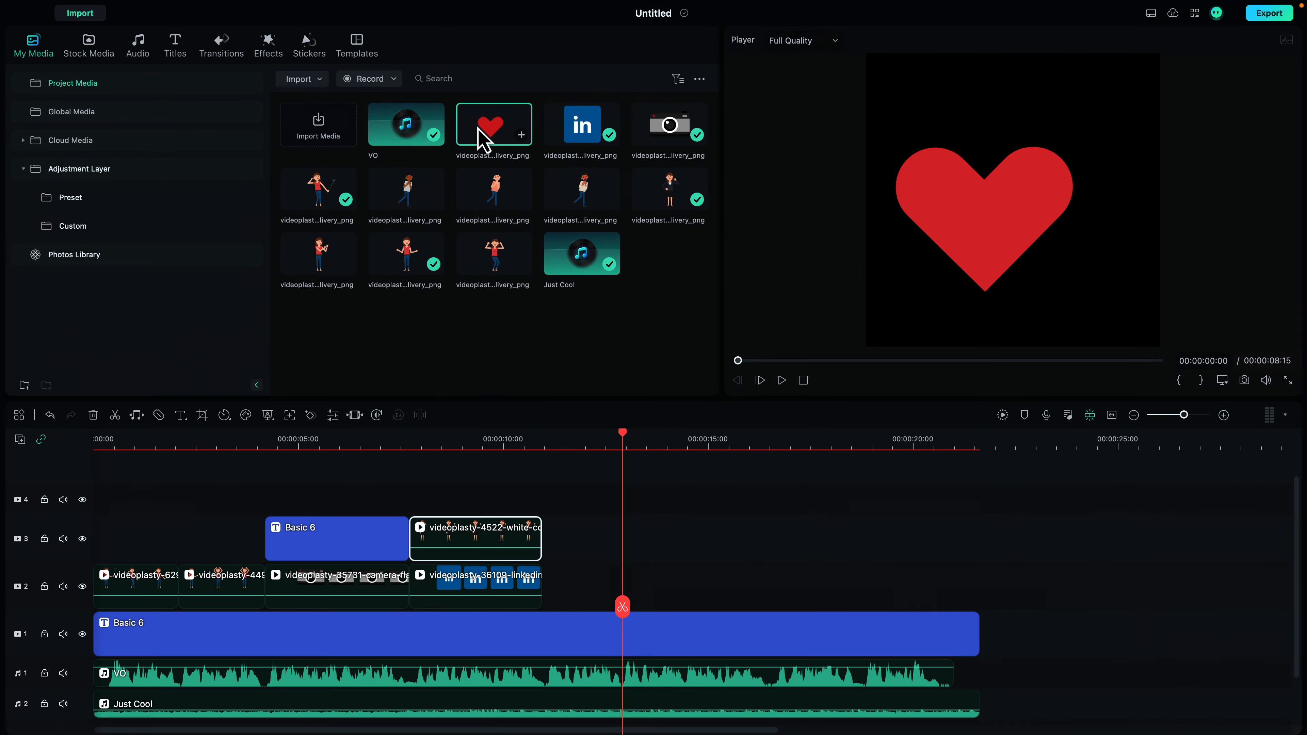
pyautogui.moveTo(512, 198); pyautogui.dragTo(548, 580)
pyautogui.moveTo(889, 584); pyautogui.dragTo(621, 582)
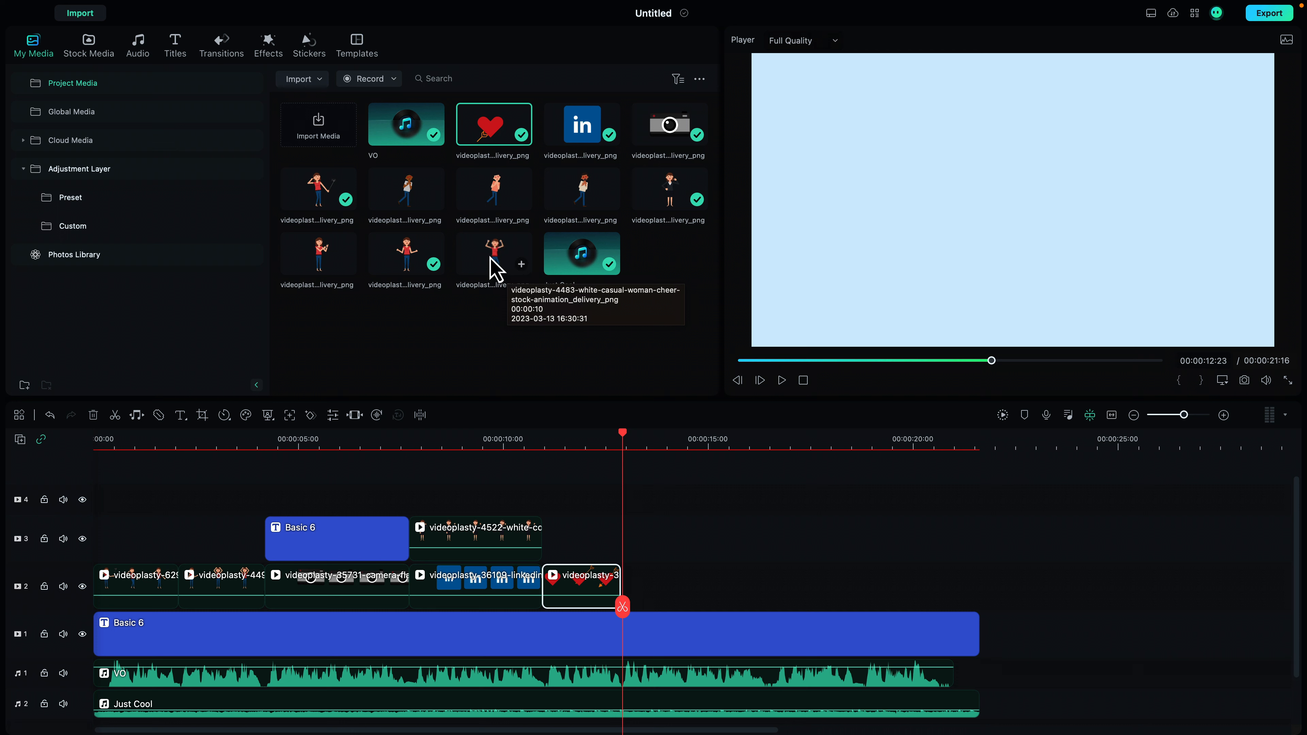
# Step: Preview the casual woman using phone clip, add it to video track 3 directly above the heart clip, and trim it to end with that clip
pyautogui.click(314, 269)
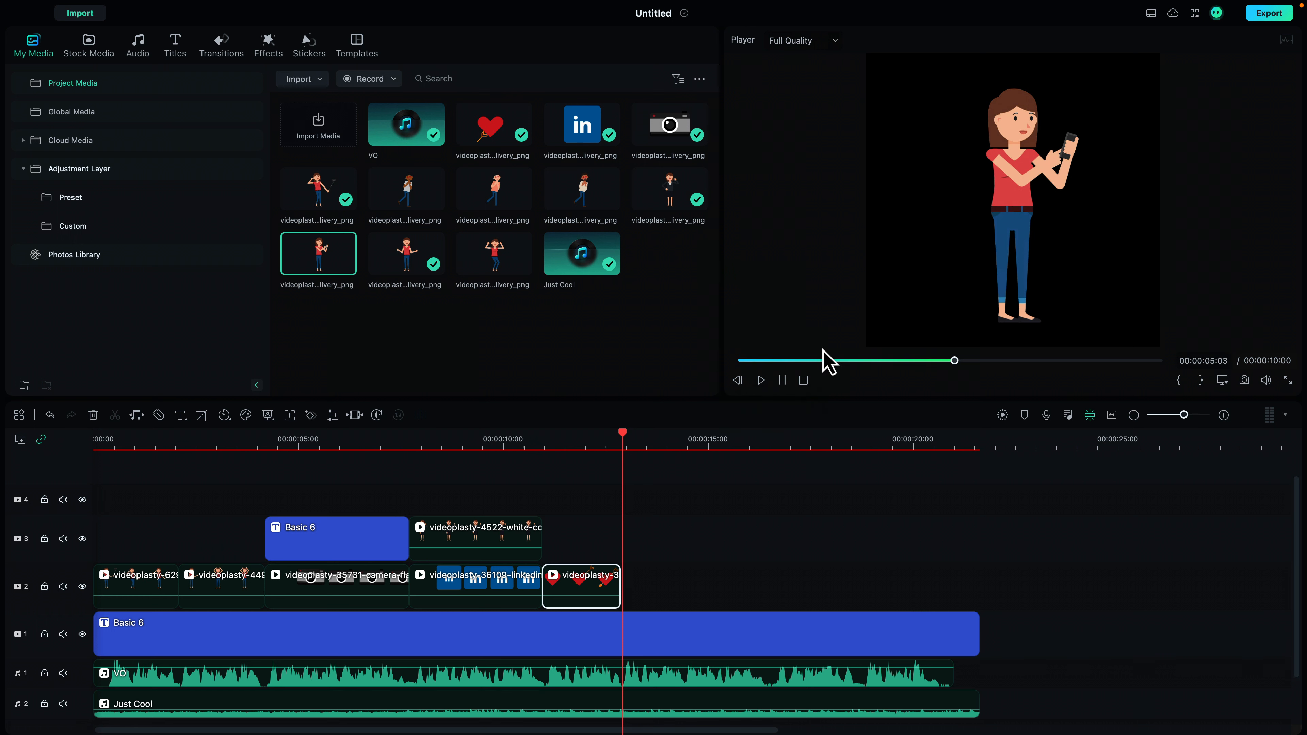
pyautogui.click(786, 385)
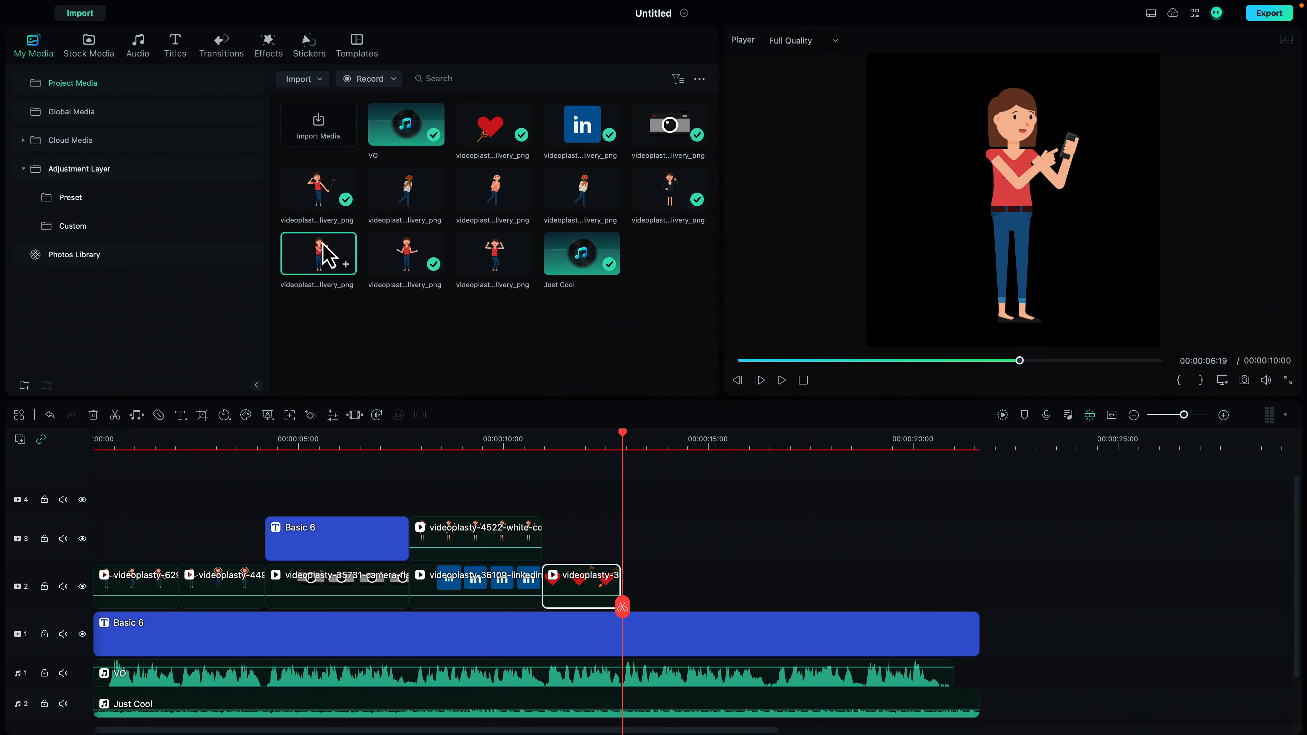
pyautogui.moveTo(583, 453); pyautogui.dragTo(674, 531)
pyautogui.moveTo(706, 443)
pyautogui.mouseDown()
pyautogui.moveTo(688, 444)
pyautogui.moveTo(784, 442)
pyautogui.moveTo(711, 446)
pyautogui.mouseUp()
pyautogui.moveTo(651, 536)
pyautogui.mouseDown()
pyautogui.moveTo(713, 536)
pyautogui.moveTo(670, 533)
pyautogui.mouseUp()
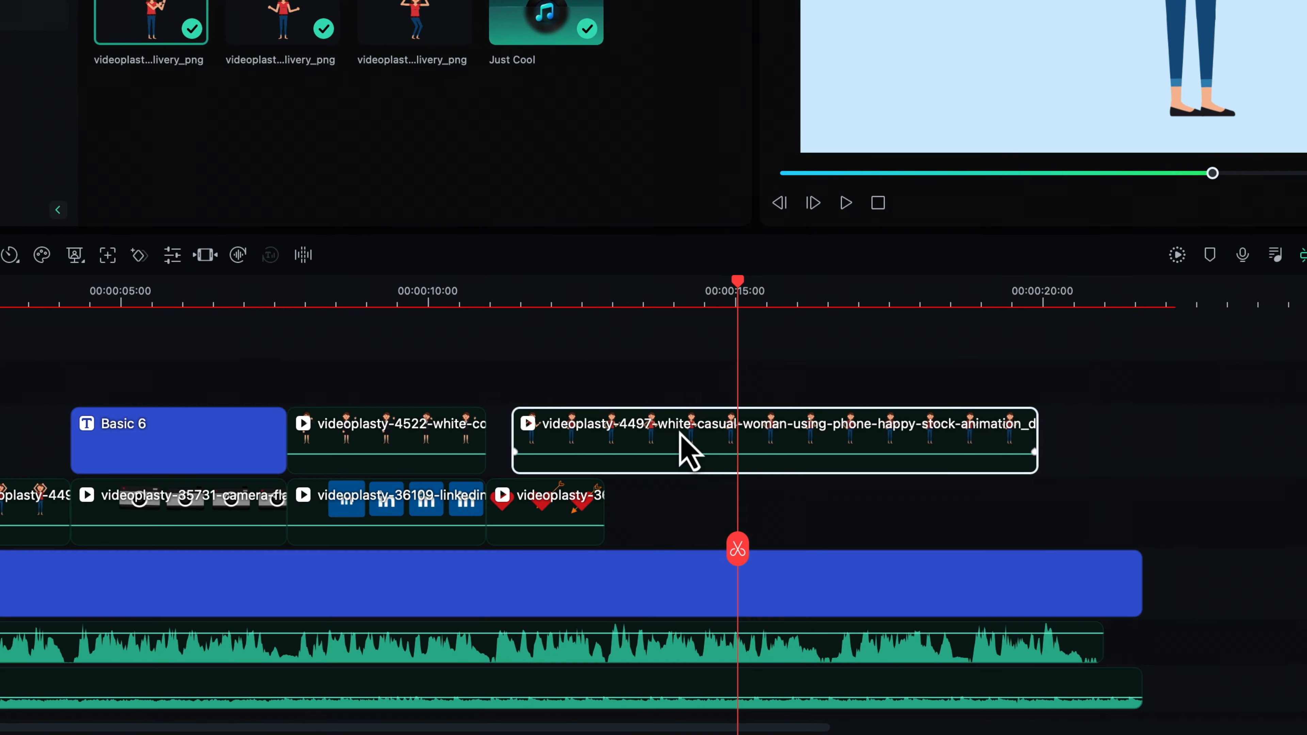
pyautogui.moveTo(680, 433); pyautogui.dragTo(662, 433)
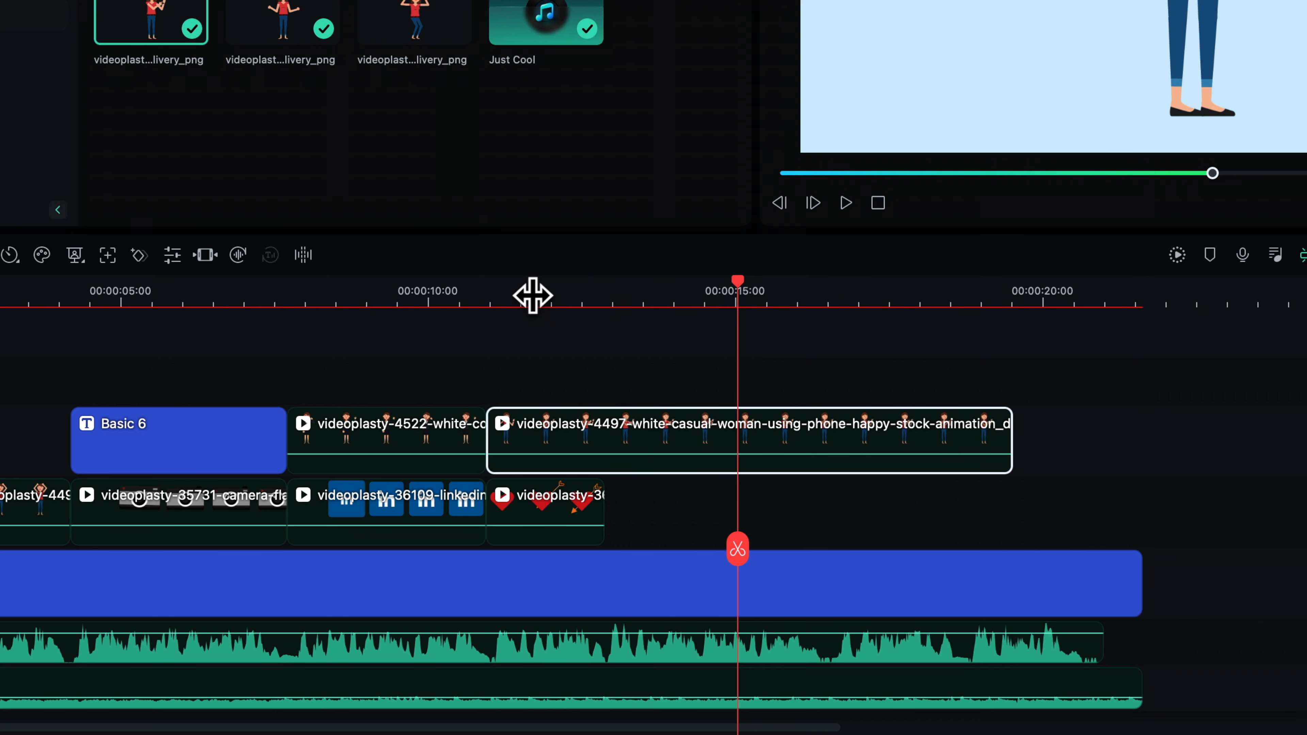
pyautogui.moveTo(994, 426); pyautogui.dragTo(605, 440)
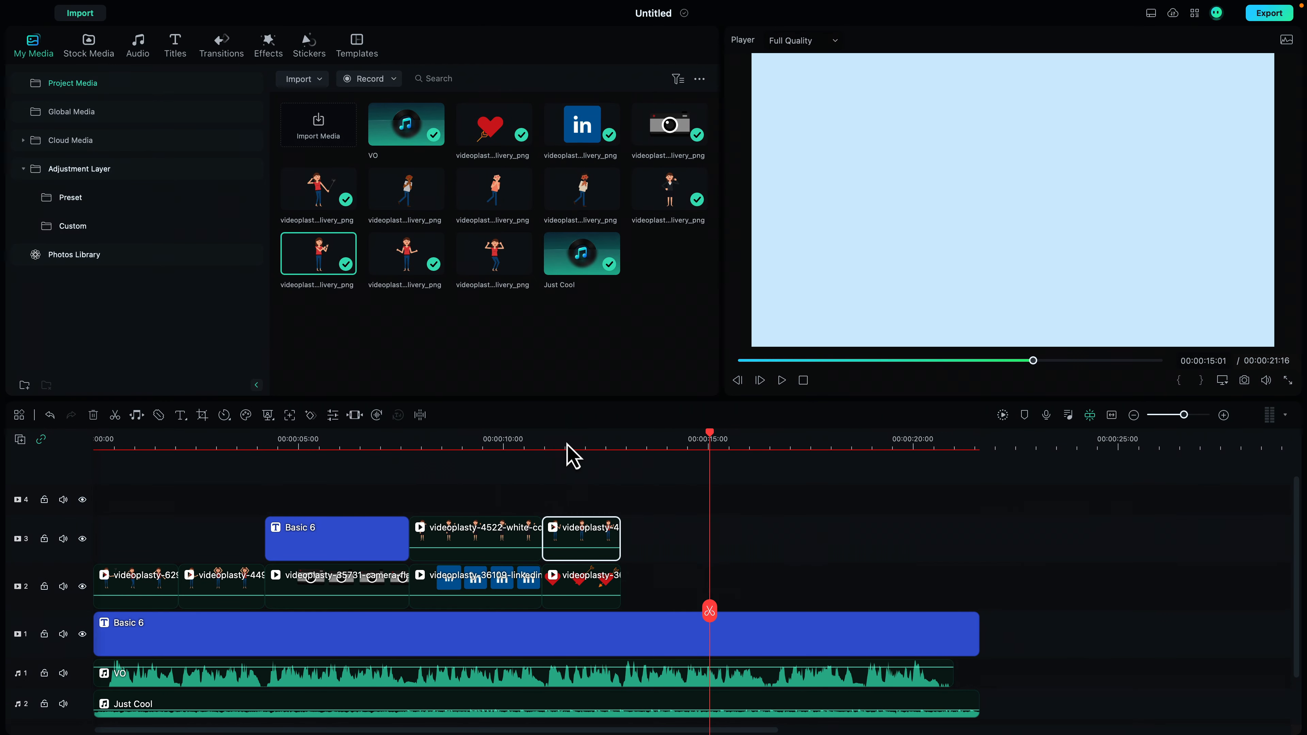
# Step: Move the woman with the phone to the left side of the frame, checking the layout against the earlier LinkedIn scene
pyautogui.click(566, 443)
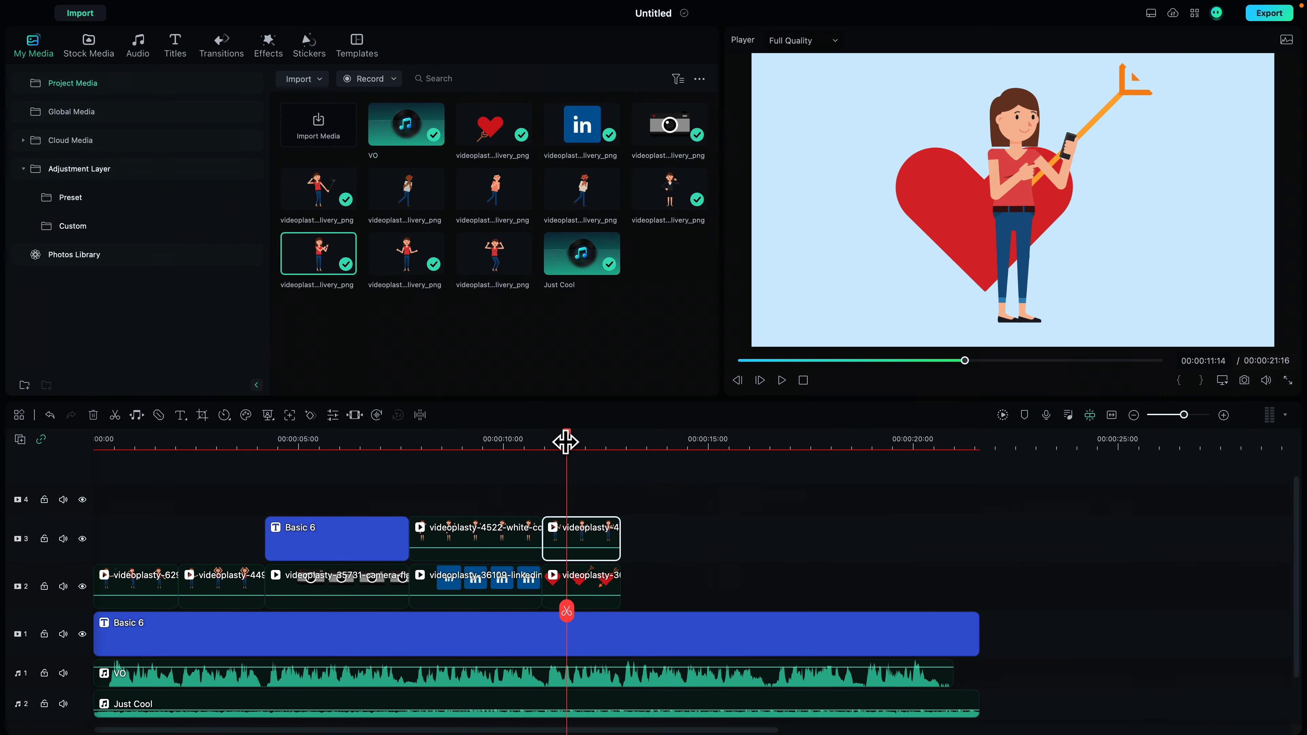
pyautogui.click(494, 441)
pyautogui.click(587, 441)
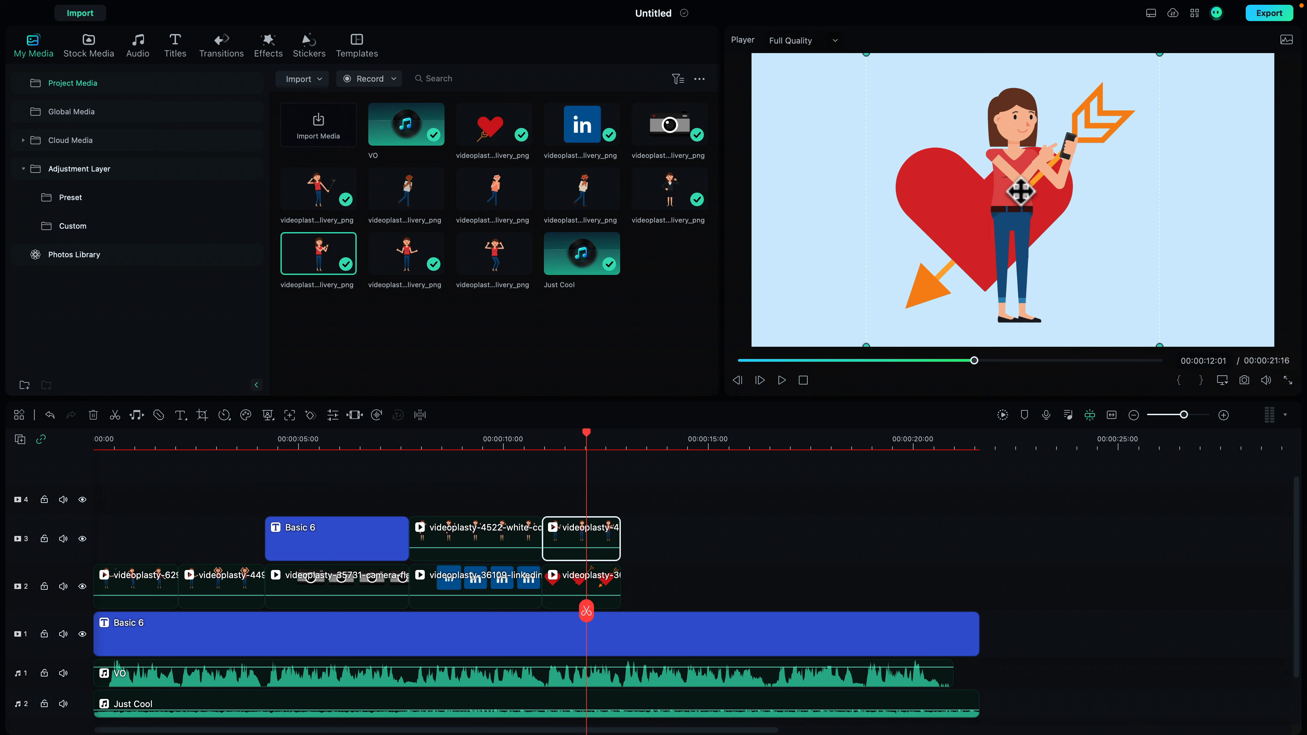
pyautogui.moveTo(1022, 210); pyautogui.dragTo(912, 209)
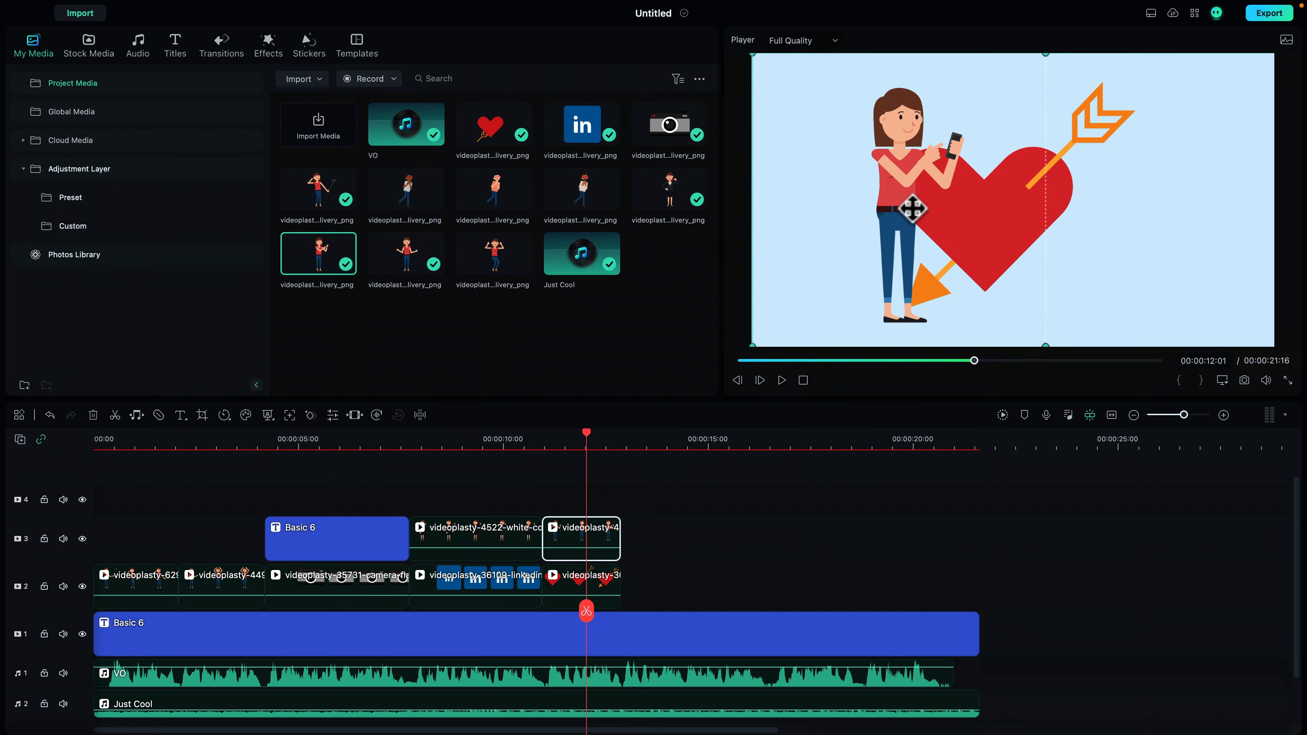
pyautogui.click(492, 441)
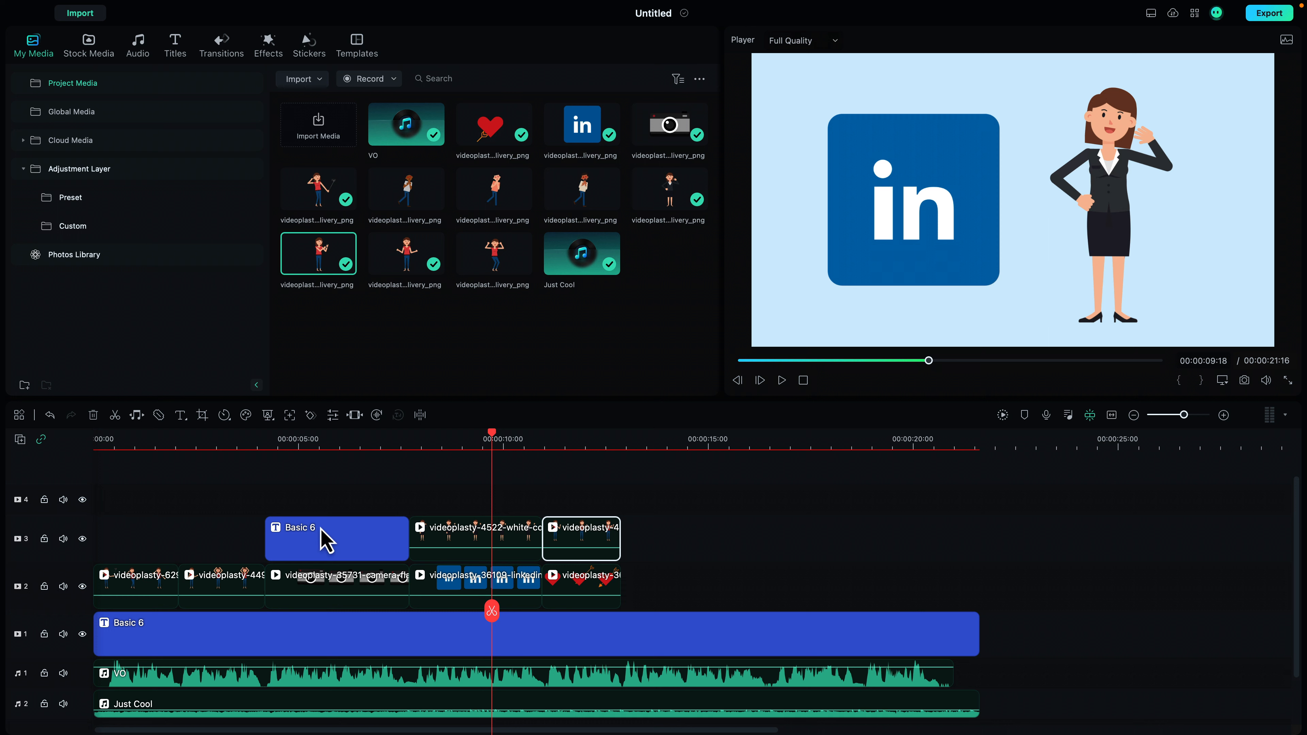
pyautogui.click(575, 442)
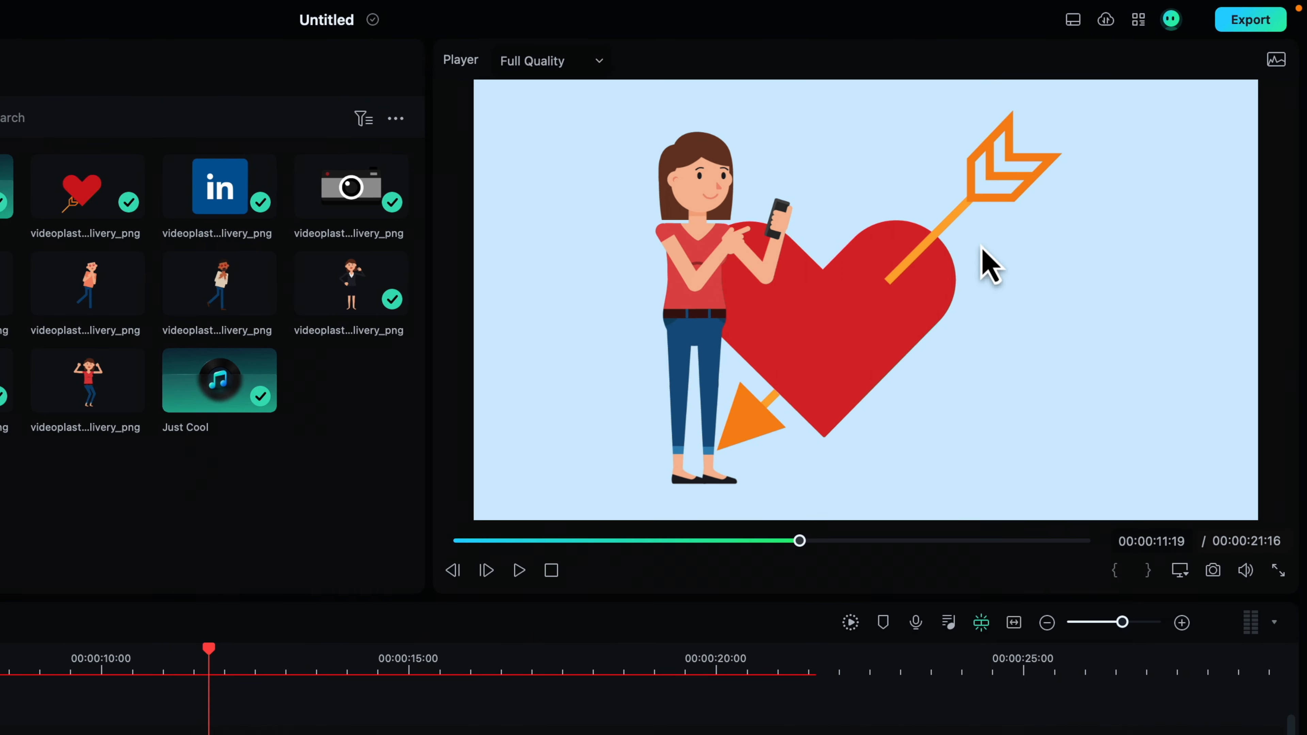
# Step: Scale down the heart with the arrow and place it to the right of the woman without overlapping her
pyautogui.click(970, 193)
pyautogui.moveTo(919, 292); pyautogui.dragTo(1021, 297)
pyautogui.moveTo(760, 517); pyautogui.dragTo(907, 412)
pyautogui.moveTo(1015, 315); pyautogui.dragTo(990, 327)
pyautogui.moveTo(686, 304); pyautogui.dragTo(715, 300)
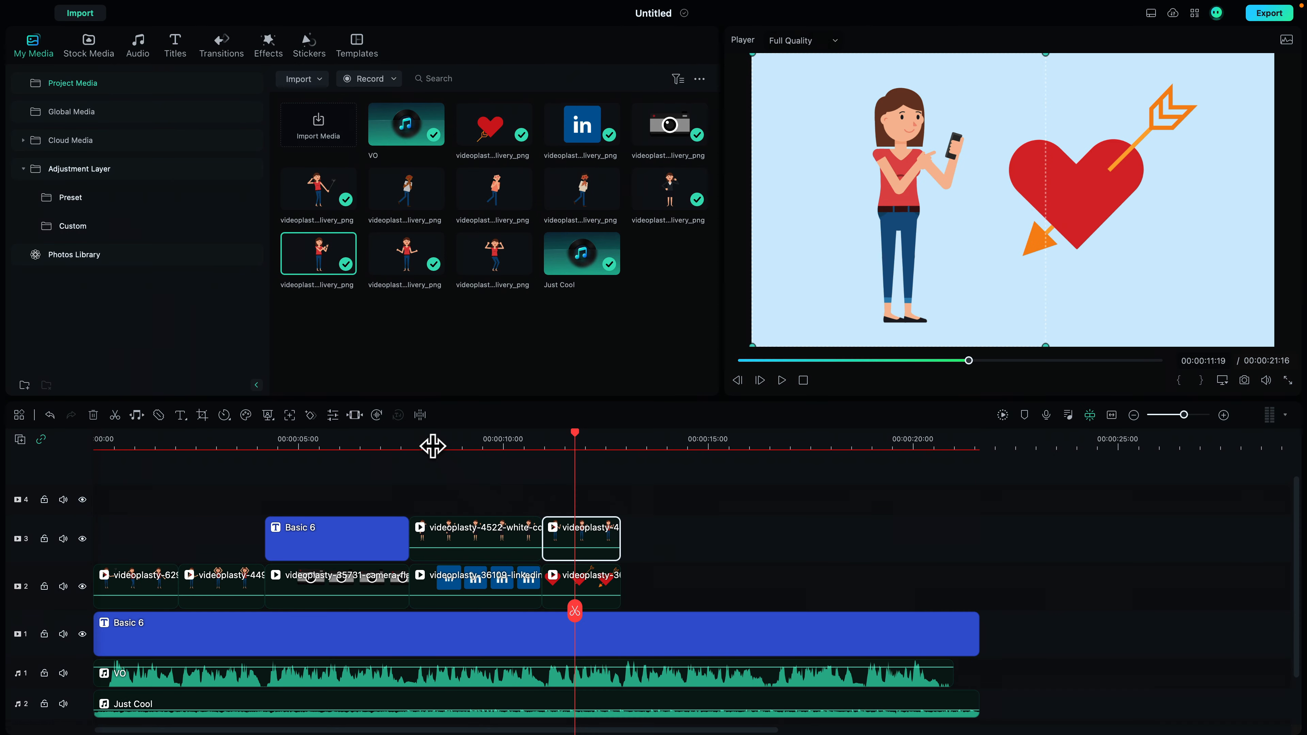
# Step: Preview the three casual man in love clips and stack the black, white and Indian men on video tracks 2, 3 and 4, starting at 00:00:14:04
pyautogui.click(411, 444)
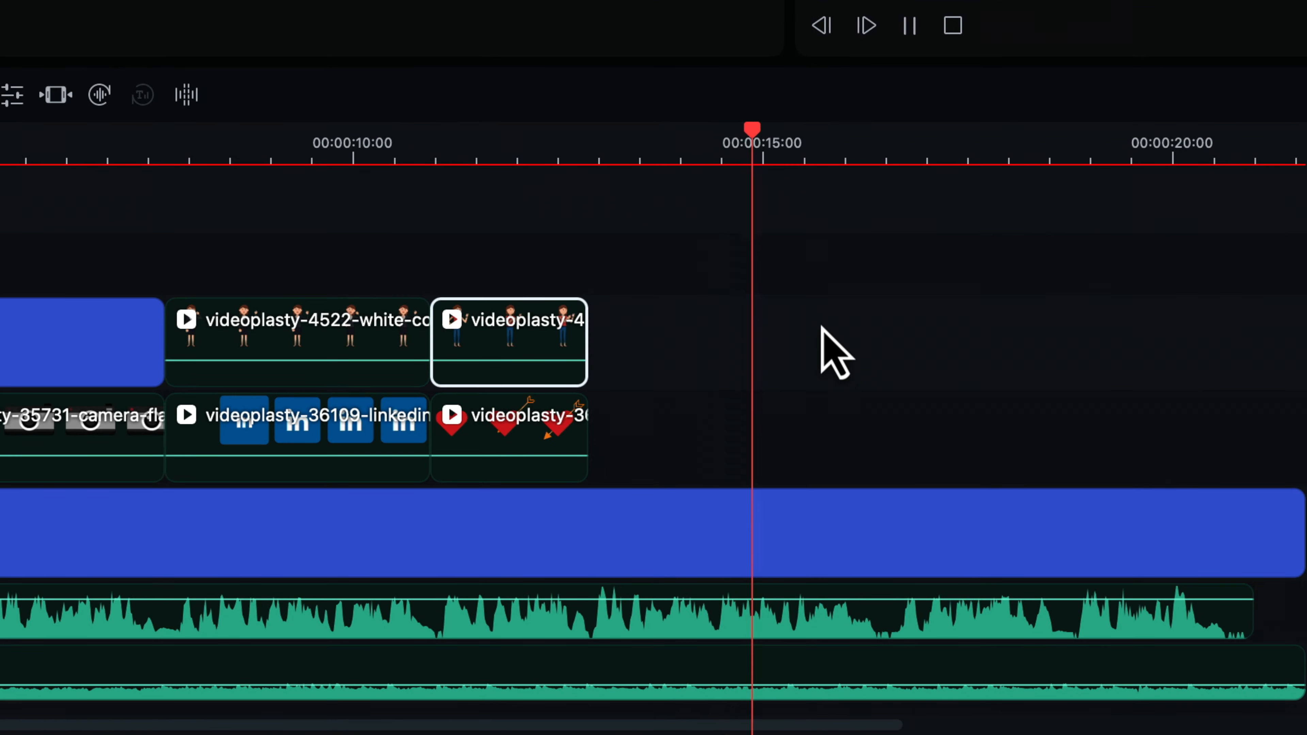
pyautogui.press('space')
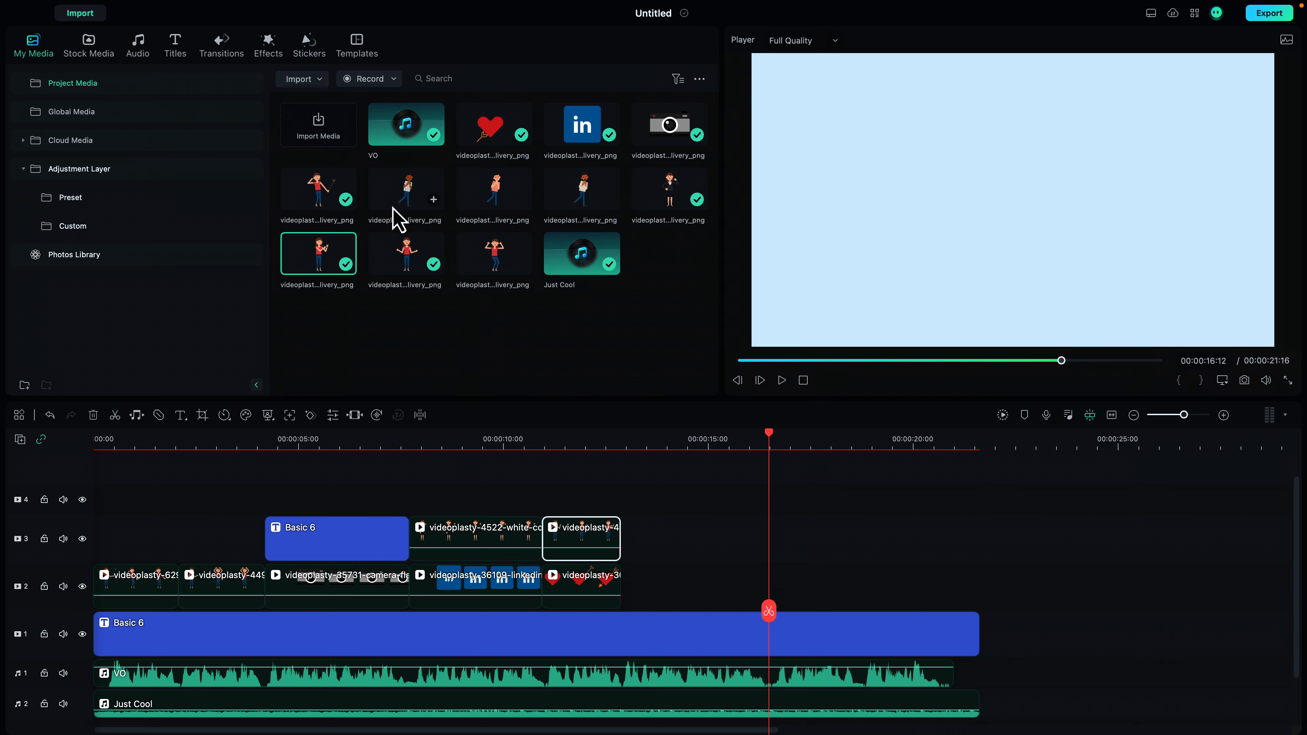
pyautogui.click(394, 208)
pyautogui.click(495, 192)
pyautogui.click(419, 269)
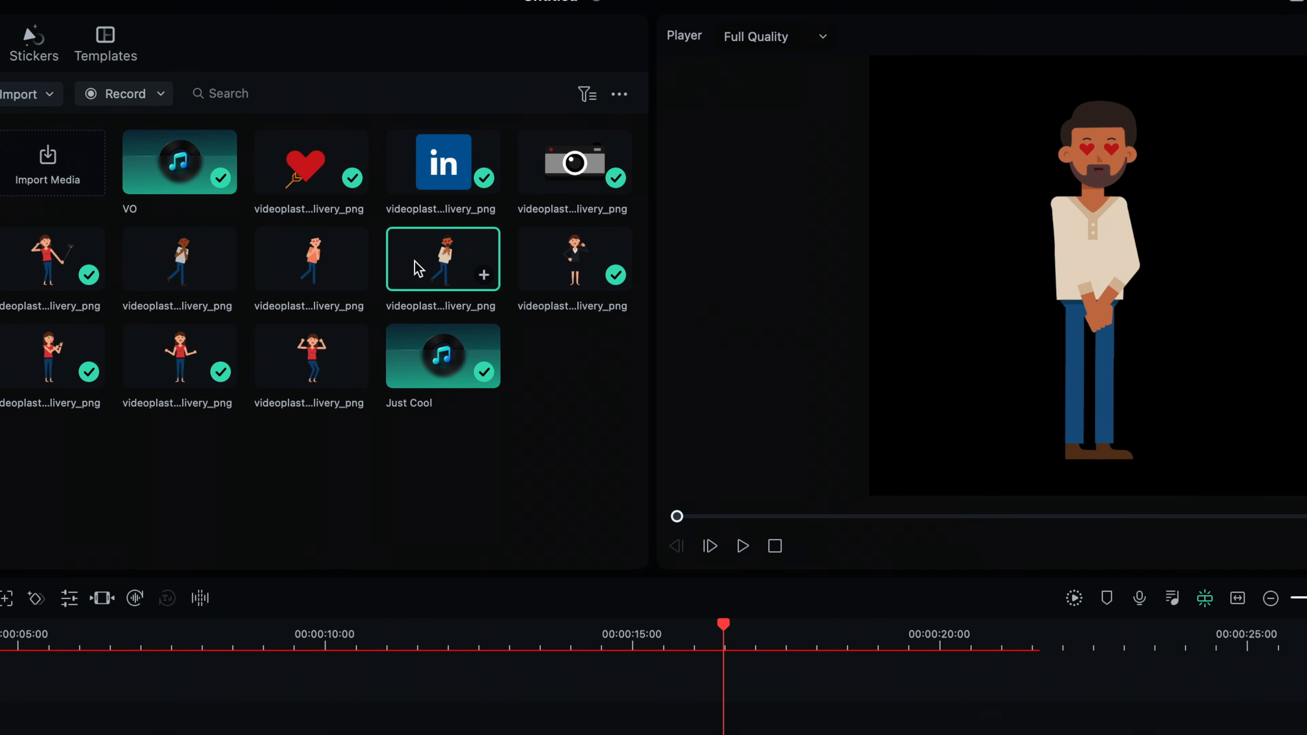
pyautogui.moveTo(180, 279); pyautogui.dragTo(646, 559)
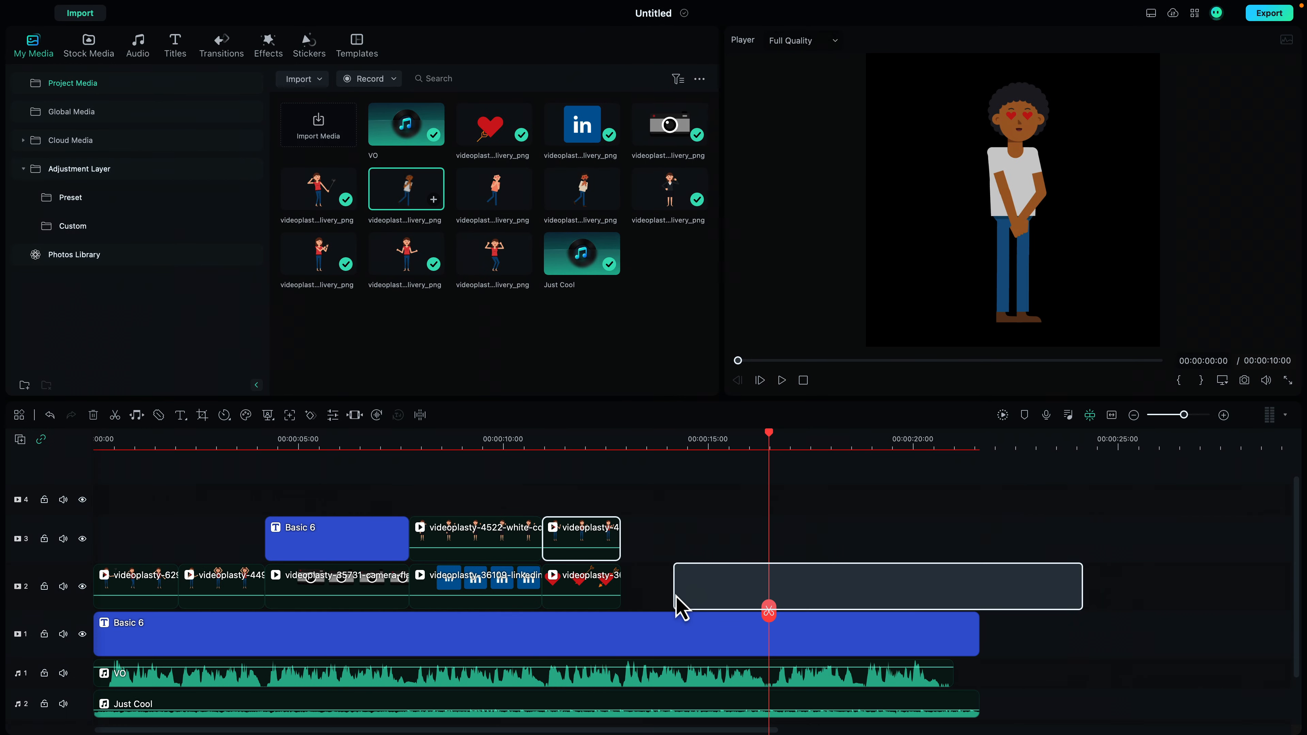
pyautogui.click(481, 198)
pyautogui.moveTo(481, 198); pyautogui.dragTo(682, 558)
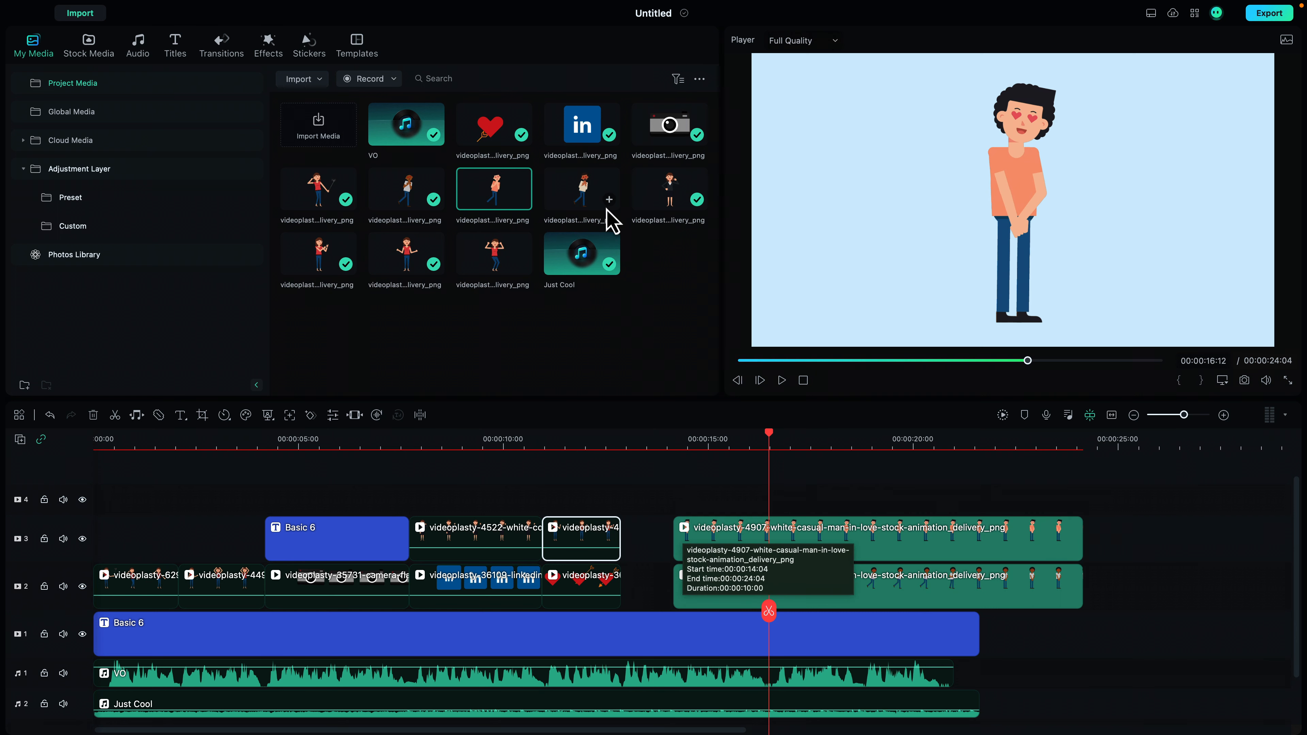
pyautogui.click(572, 206)
pyautogui.moveTo(741, 334); pyautogui.dragTo(679, 509)
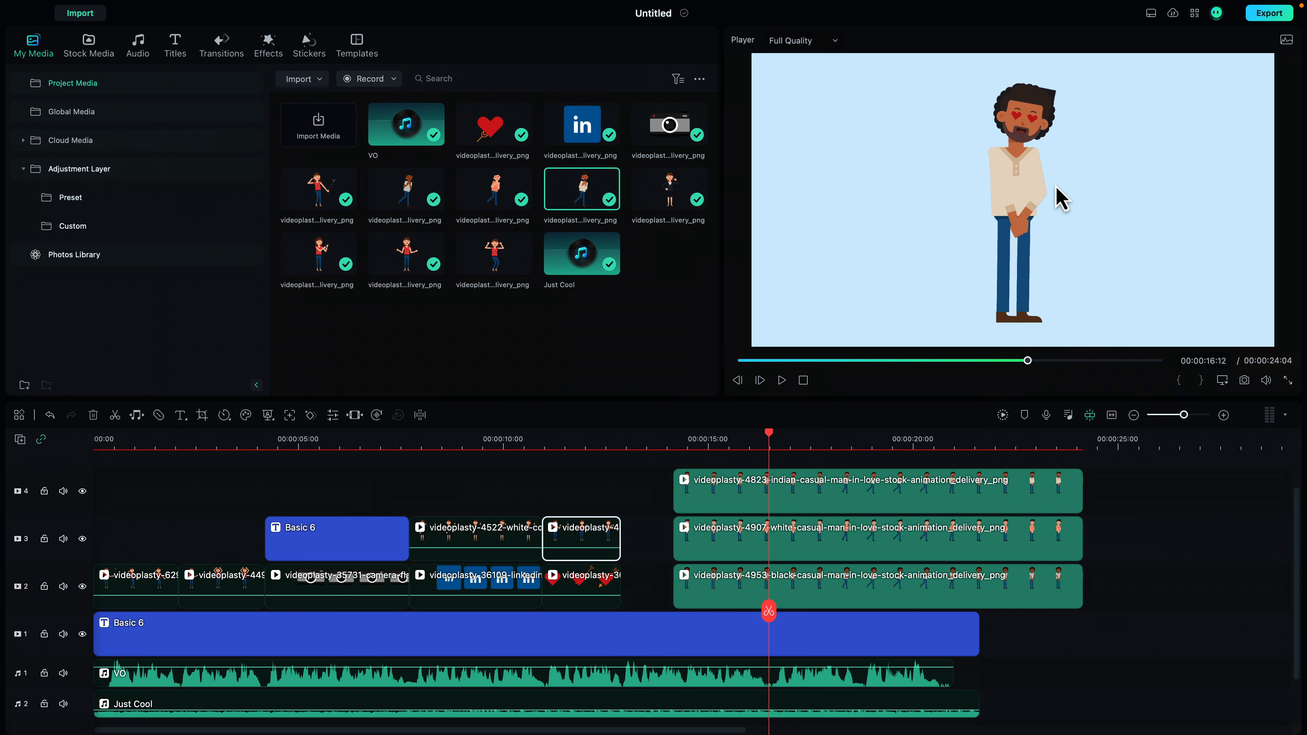
# Step: Spread the overlapping men apart, with the Indian man on the left, the white man moved down aside, and the black man on the right
pyautogui.moveTo(772, 437); pyautogui.dragTo(821, 437)
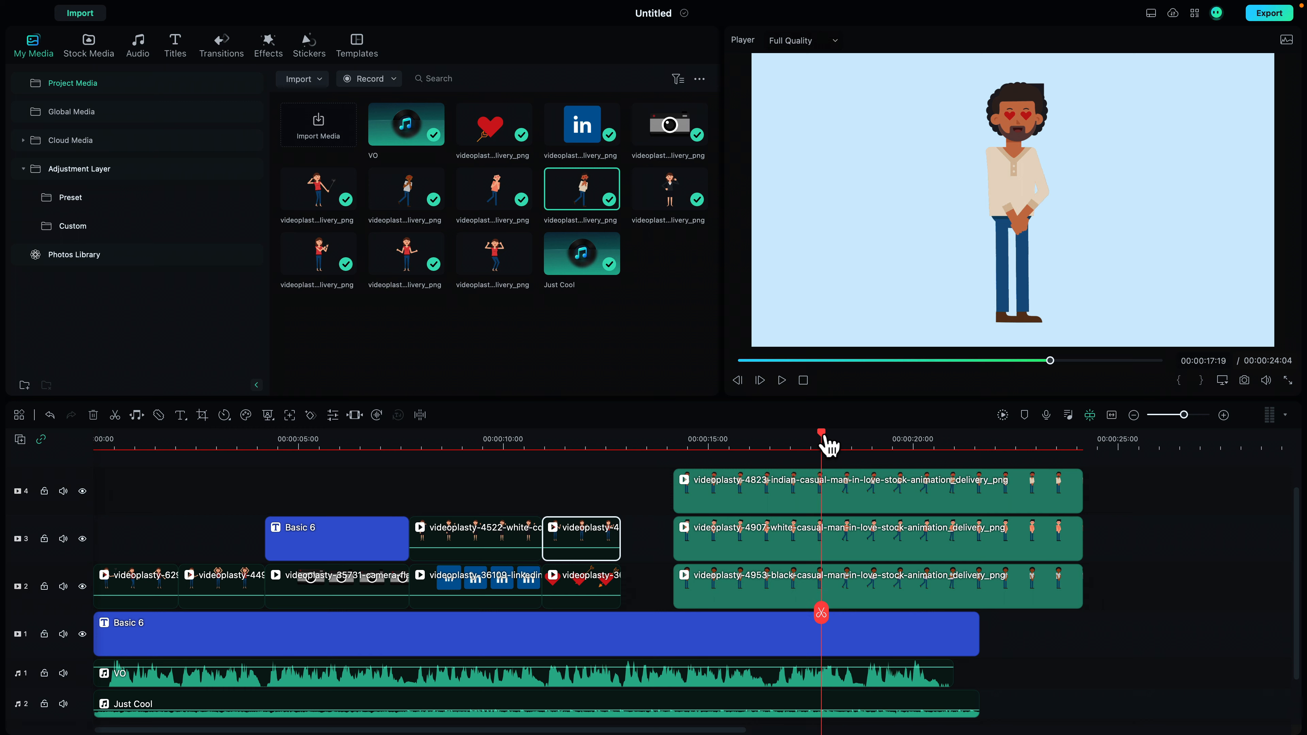
pyautogui.click(801, 507)
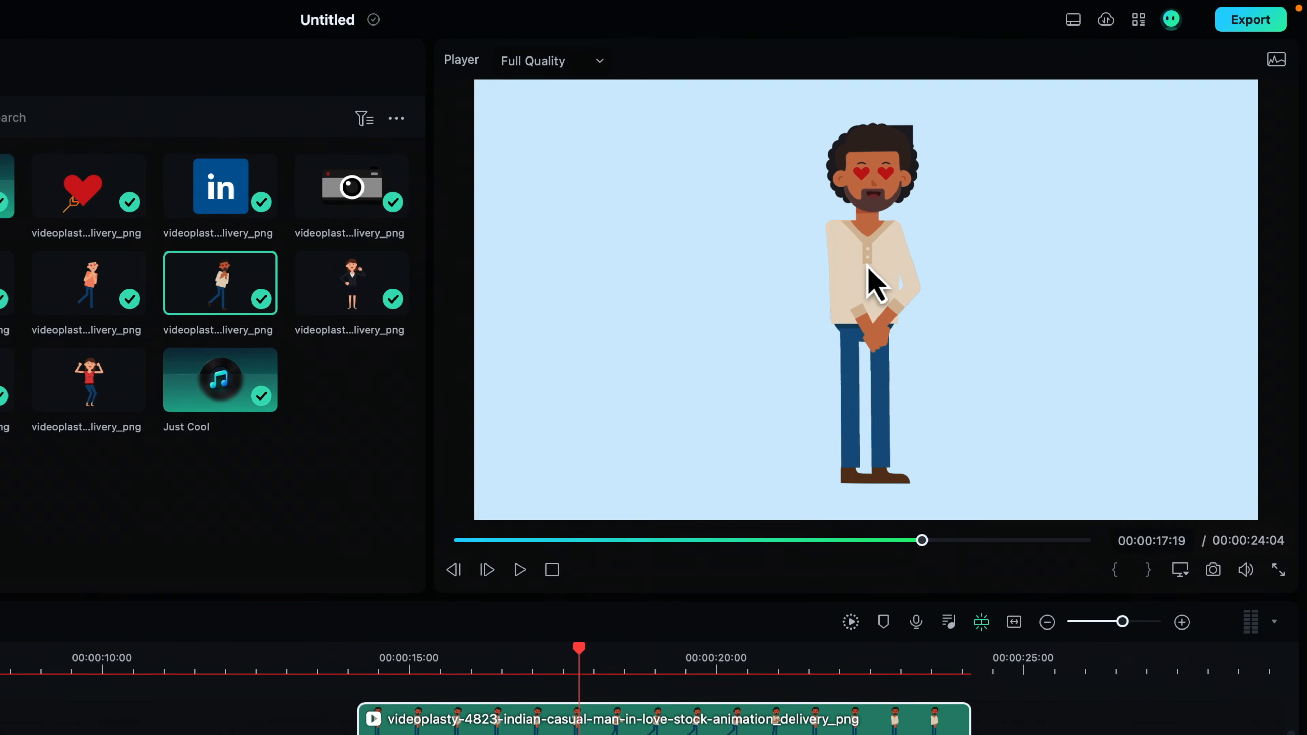
pyautogui.click(1013, 177)
pyautogui.moveTo(891, 293); pyautogui.dragTo(694, 283)
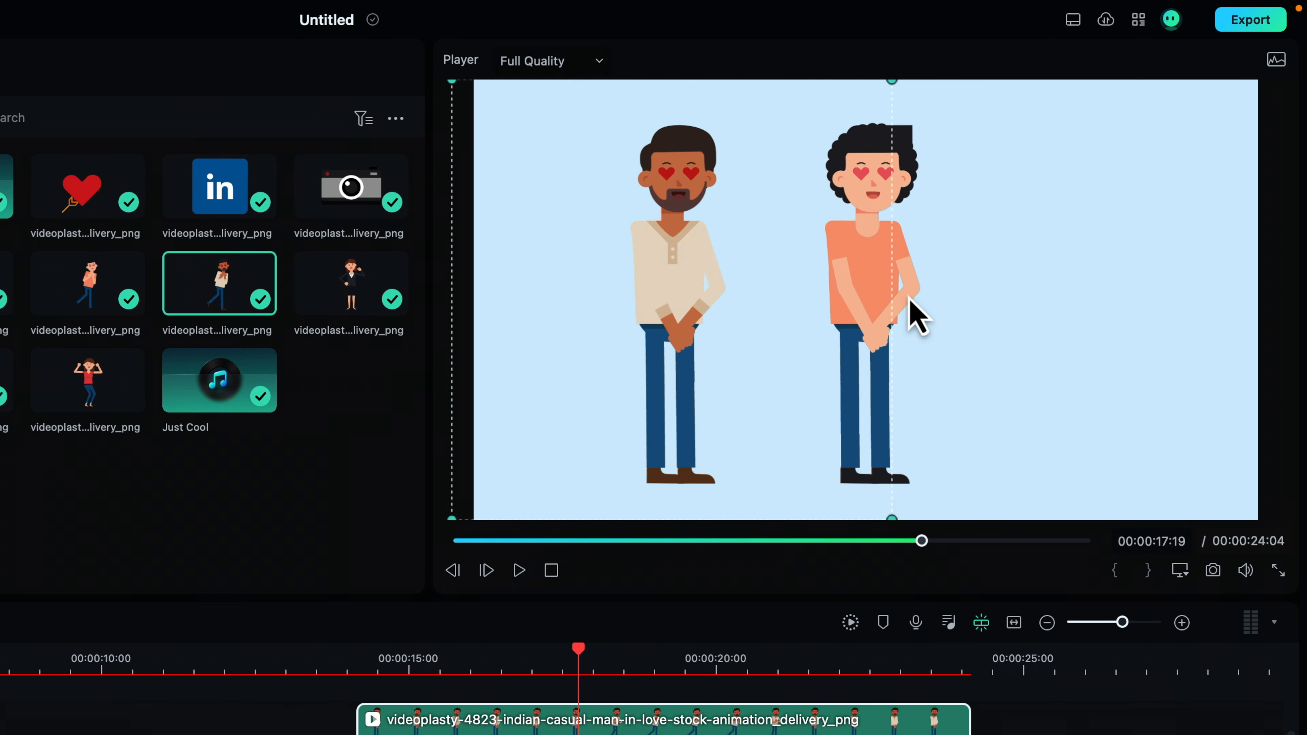
pyautogui.moveTo(880, 297); pyautogui.dragTo(731, 391)
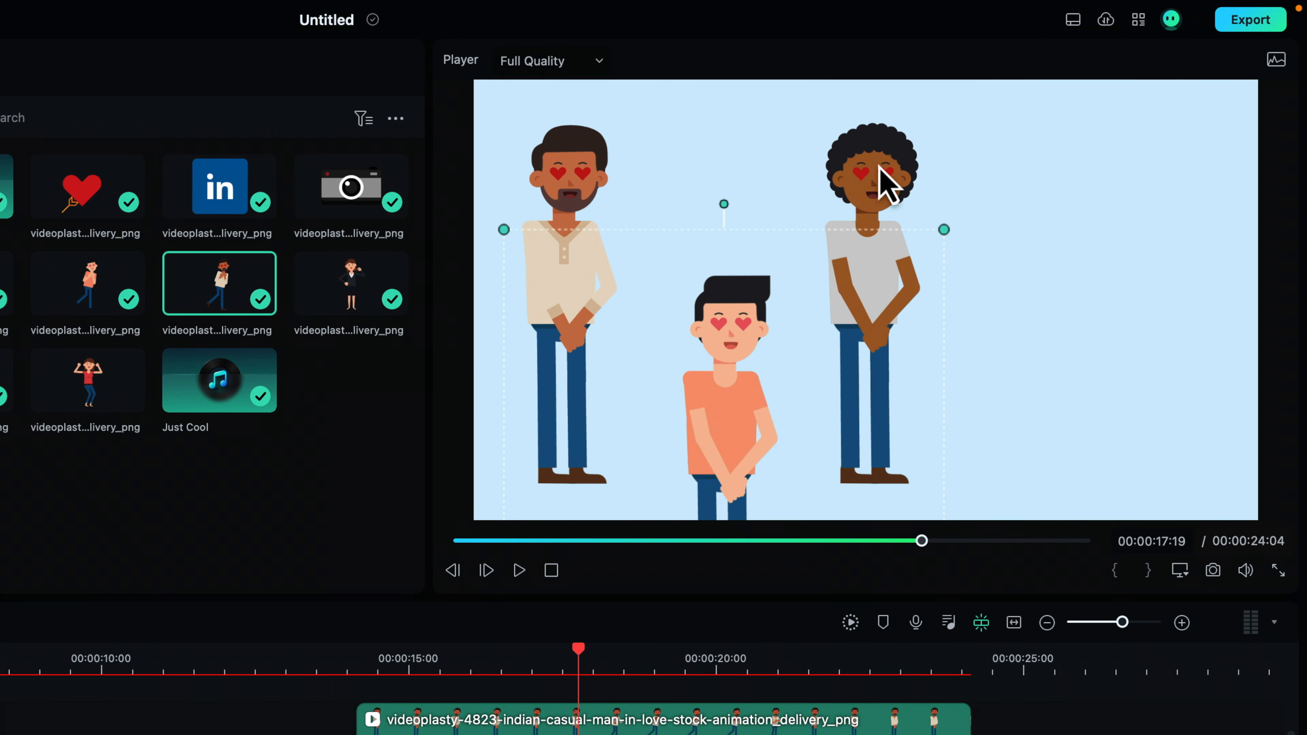
pyautogui.moveTo(881, 194); pyautogui.dragTo(1062, 196)
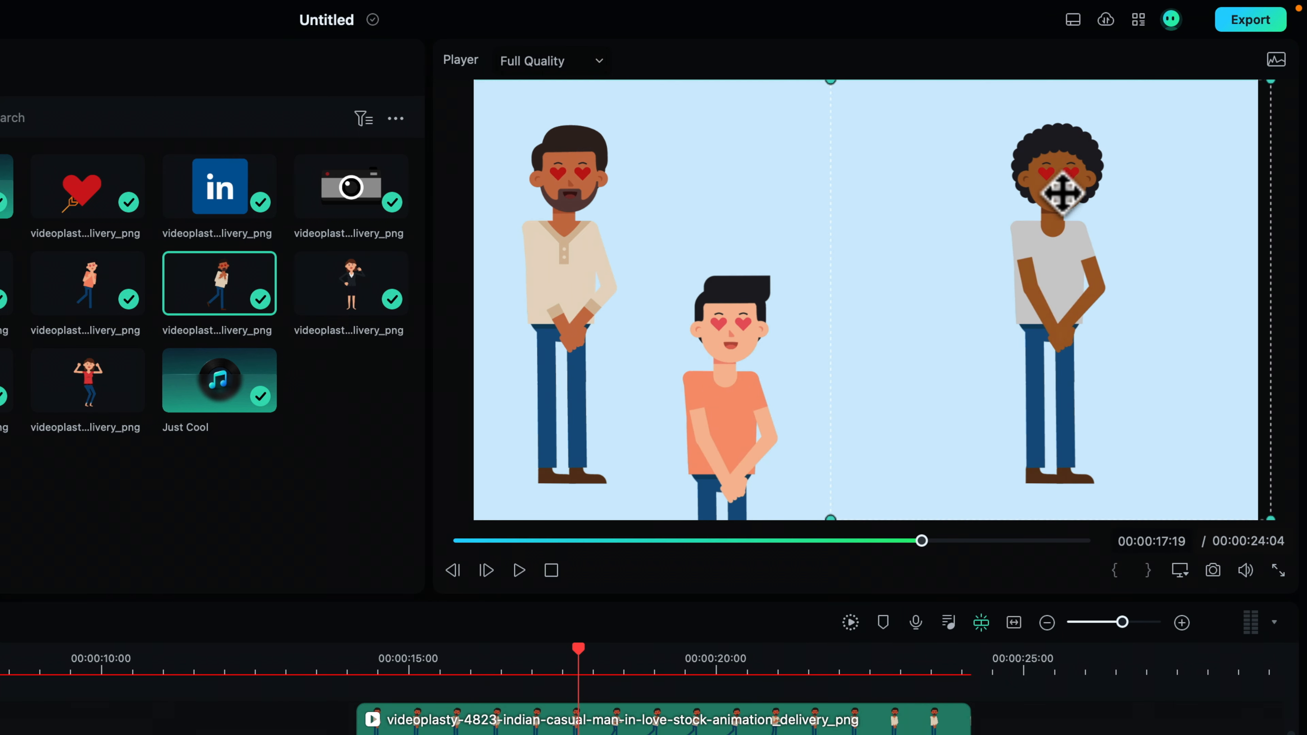
# Step: Raise the white man back to standing height in the middle and adjust the Indian man so all three are evenly spaced
pyautogui.click(738, 322)
pyautogui.moveTo(738, 322); pyautogui.dragTo(710, 341)
pyautogui.moveTo(771, 392); pyautogui.dragTo(913, 252)
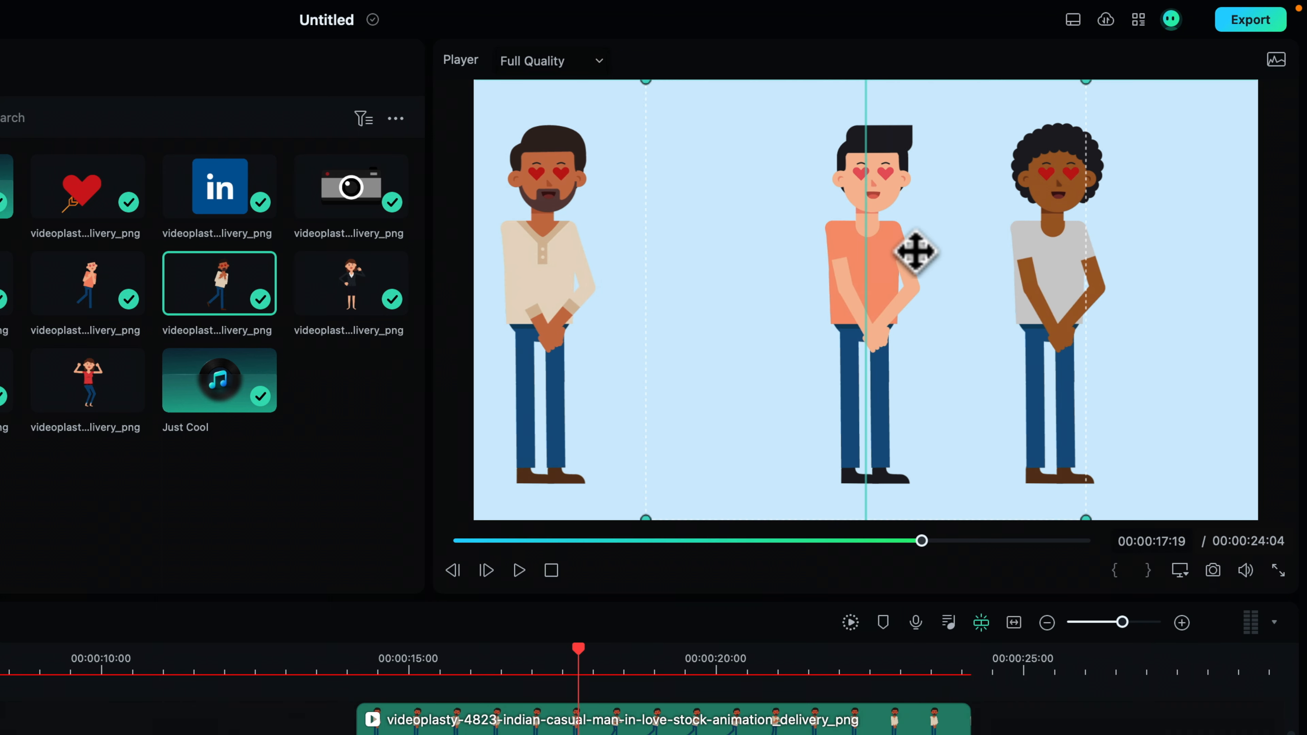
pyautogui.click(554, 290)
pyautogui.moveTo(554, 290); pyautogui.dragTo(633, 290)
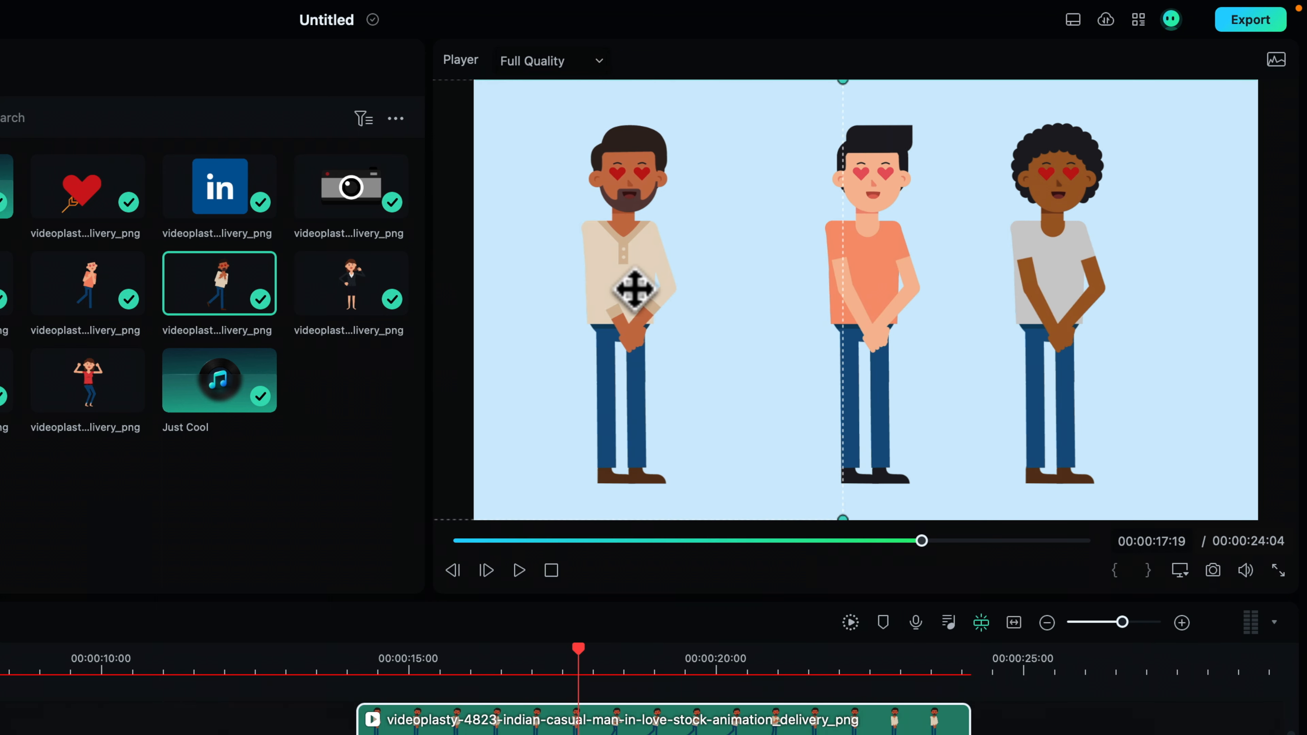
pyautogui.moveTo(873, 303); pyautogui.dragTo(846, 304)
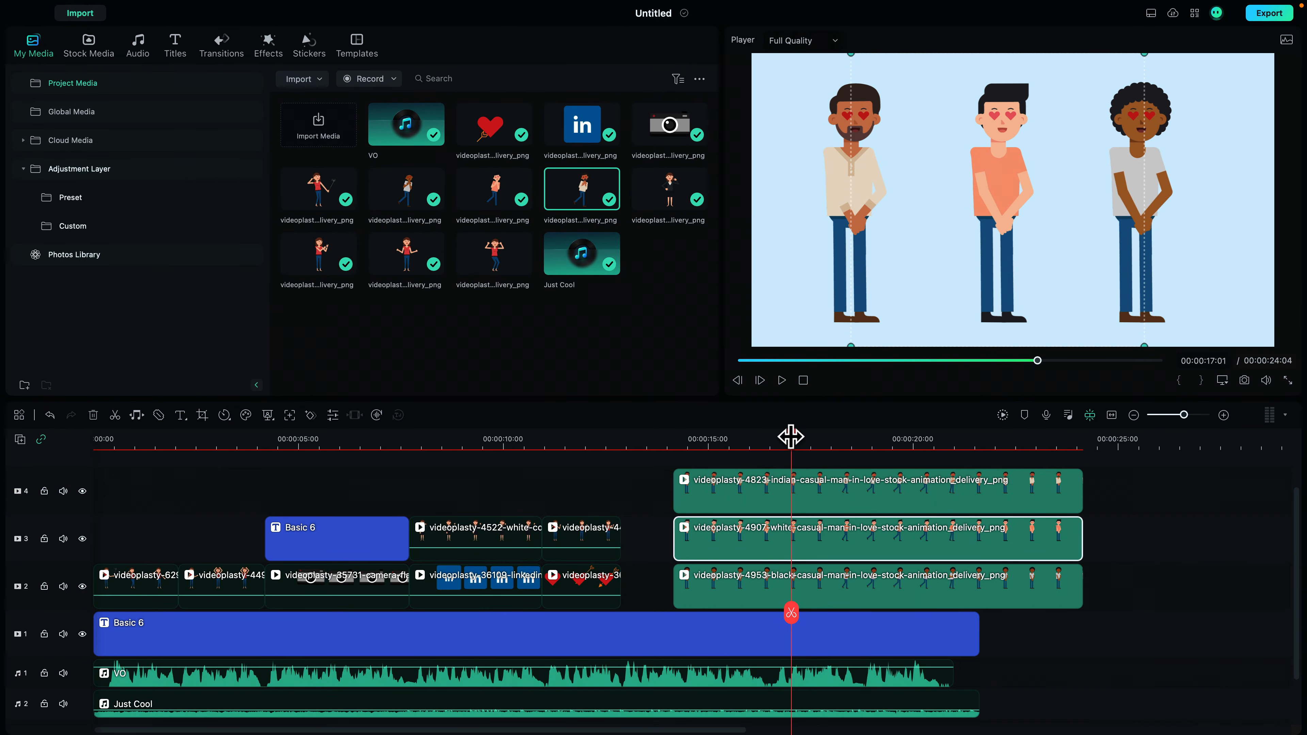
# Step: Trim the walking part off the start of the three men clips and align them to begin right after the heart clip
pyautogui.moveTo(795, 443)
pyautogui.mouseDown()
pyautogui.moveTo(697, 446)
pyautogui.moveTo(904, 446)
pyautogui.moveTo(815, 457)
pyautogui.mouseUp()
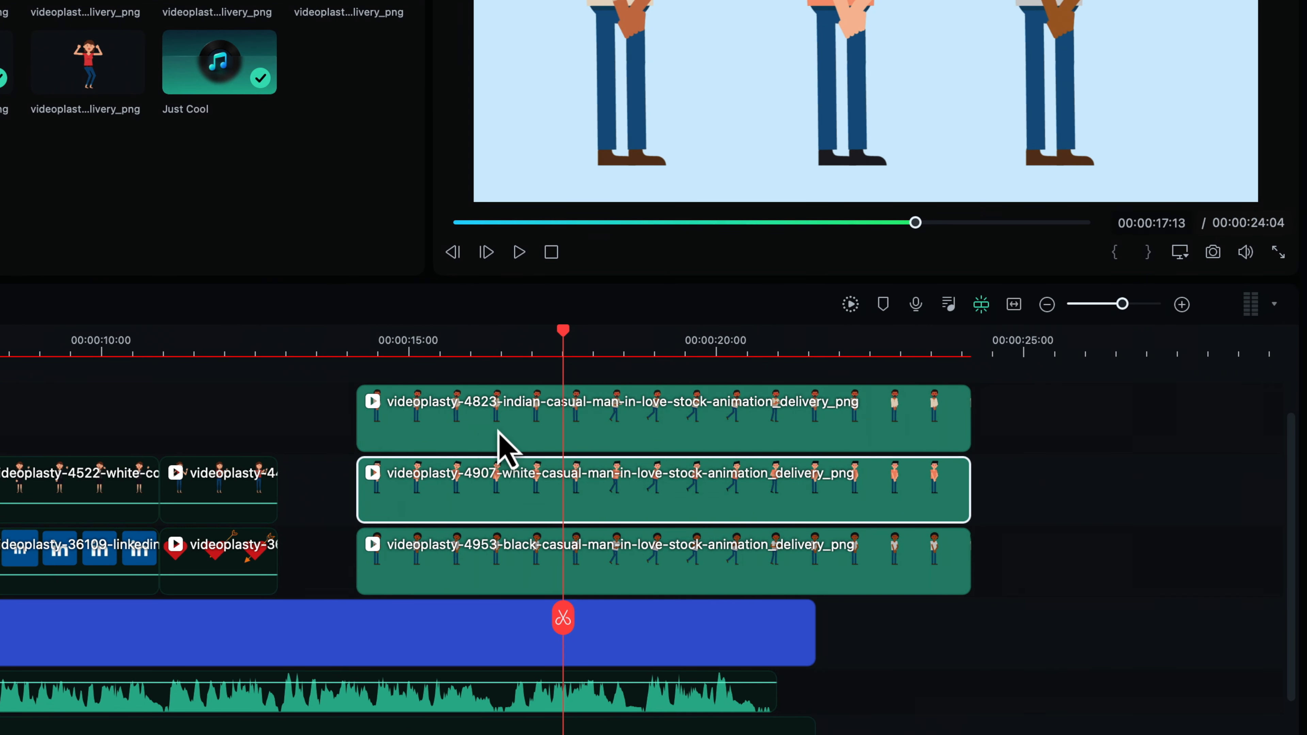
pyautogui.moveTo(360, 428); pyautogui.dragTo(566, 432)
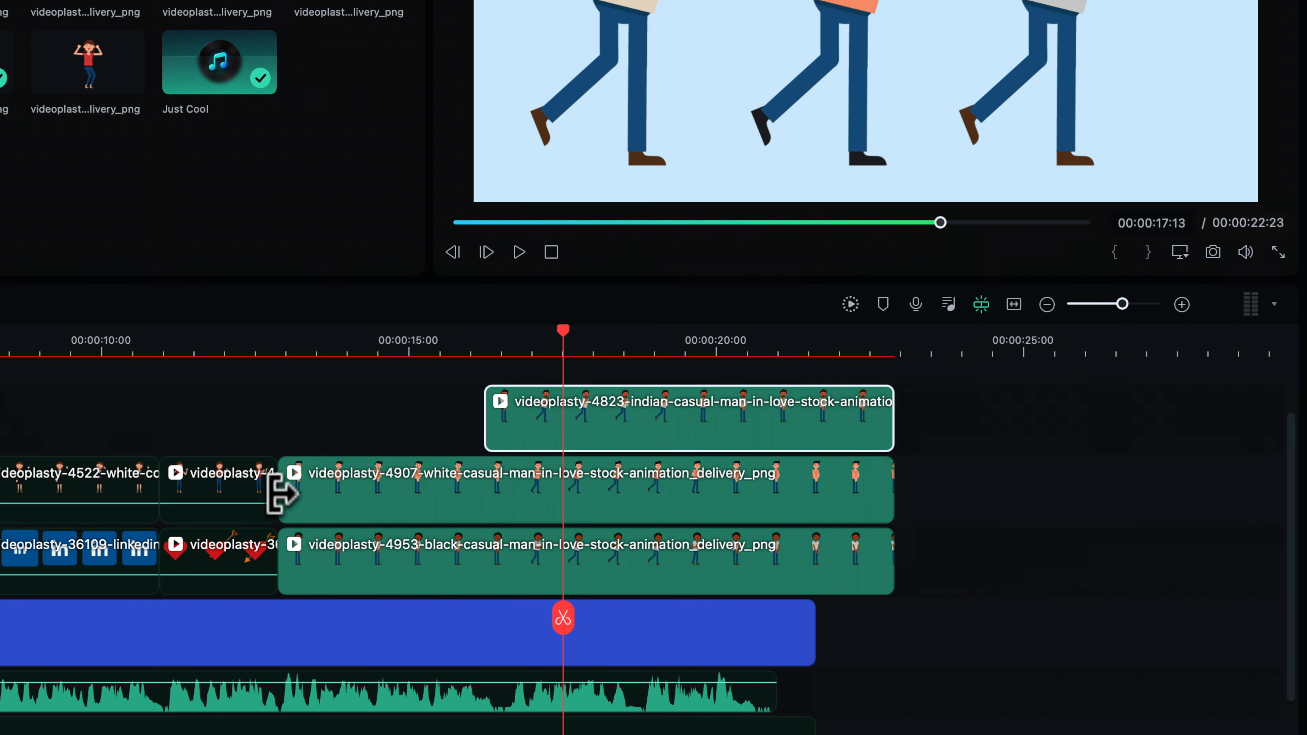
pyautogui.moveTo(282, 494); pyautogui.dragTo(491, 502)
pyautogui.moveTo(282, 567); pyautogui.dragTo(493, 569)
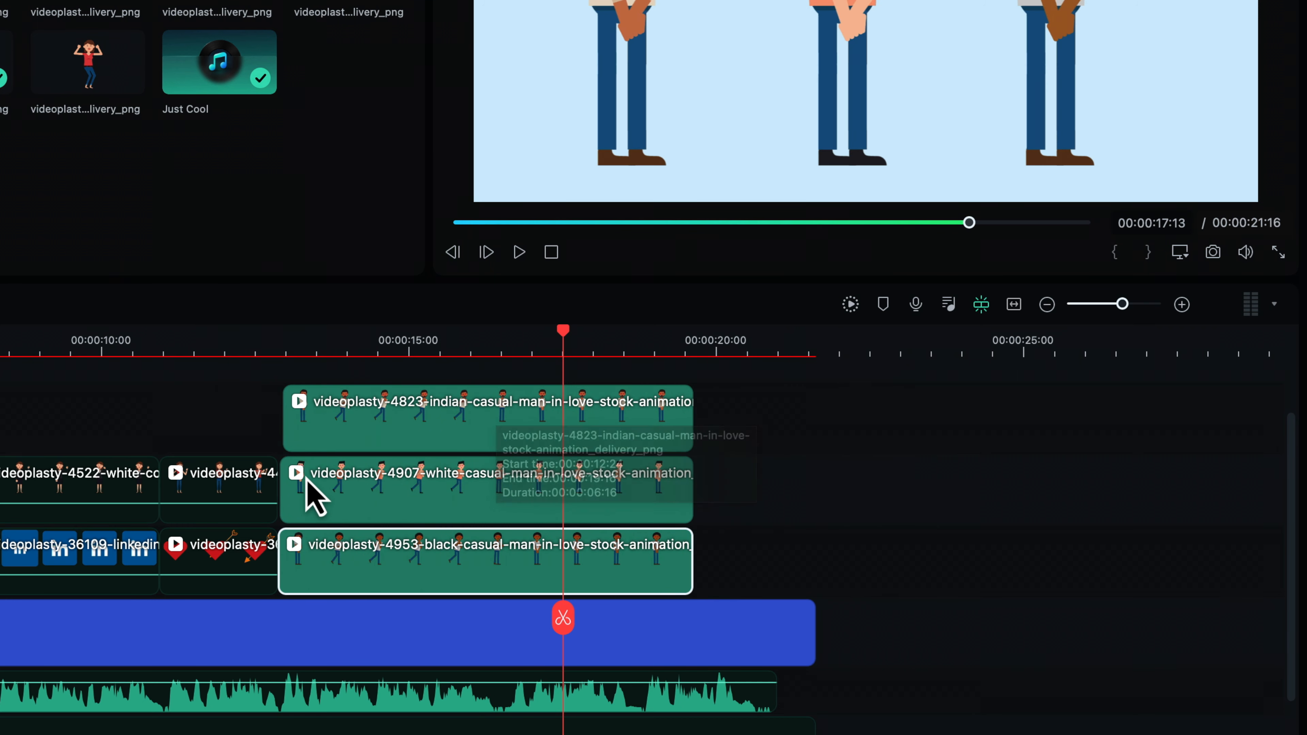
pyautogui.click(313, 432)
pyautogui.click(313, 502)
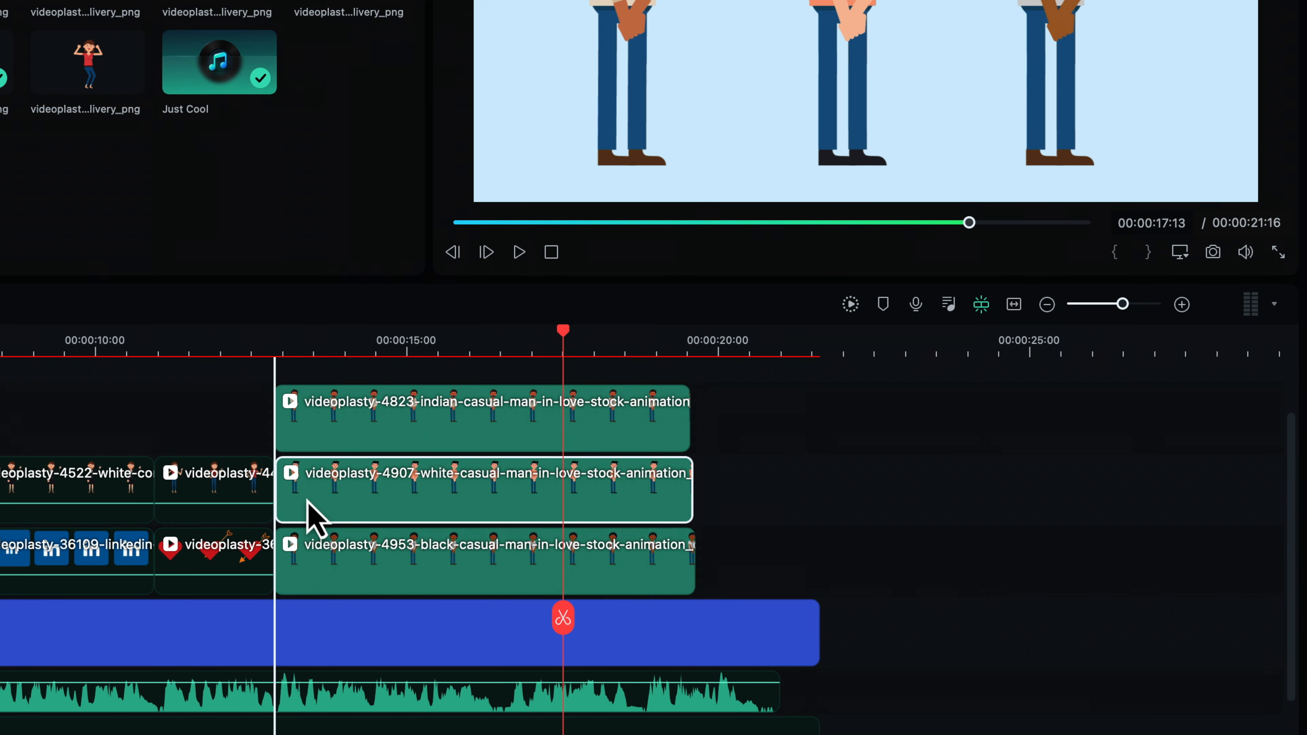
# Step: Play the voiceover to find the end of the line, and trim the ends of the three men clips to 00:00:16:12
pyautogui.moveTo(565, 340); pyautogui.dragTo(379, 332)
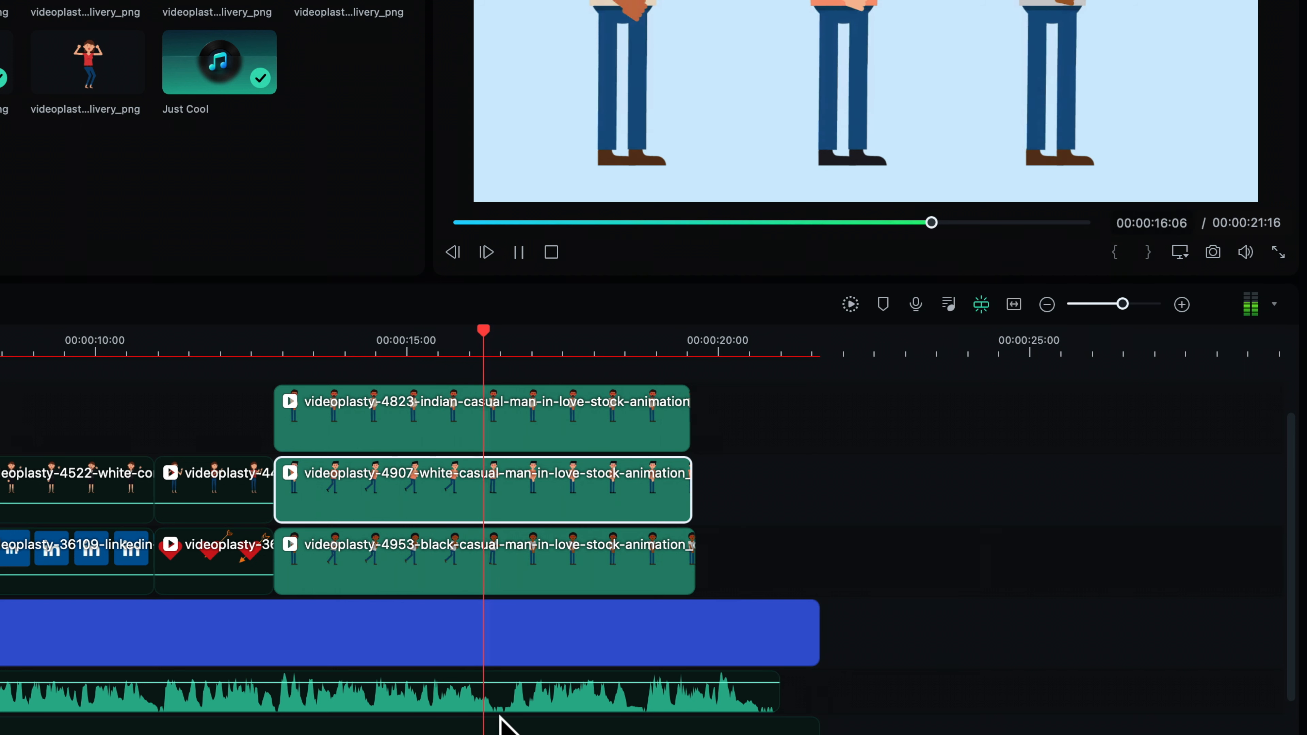
pyautogui.press('space')
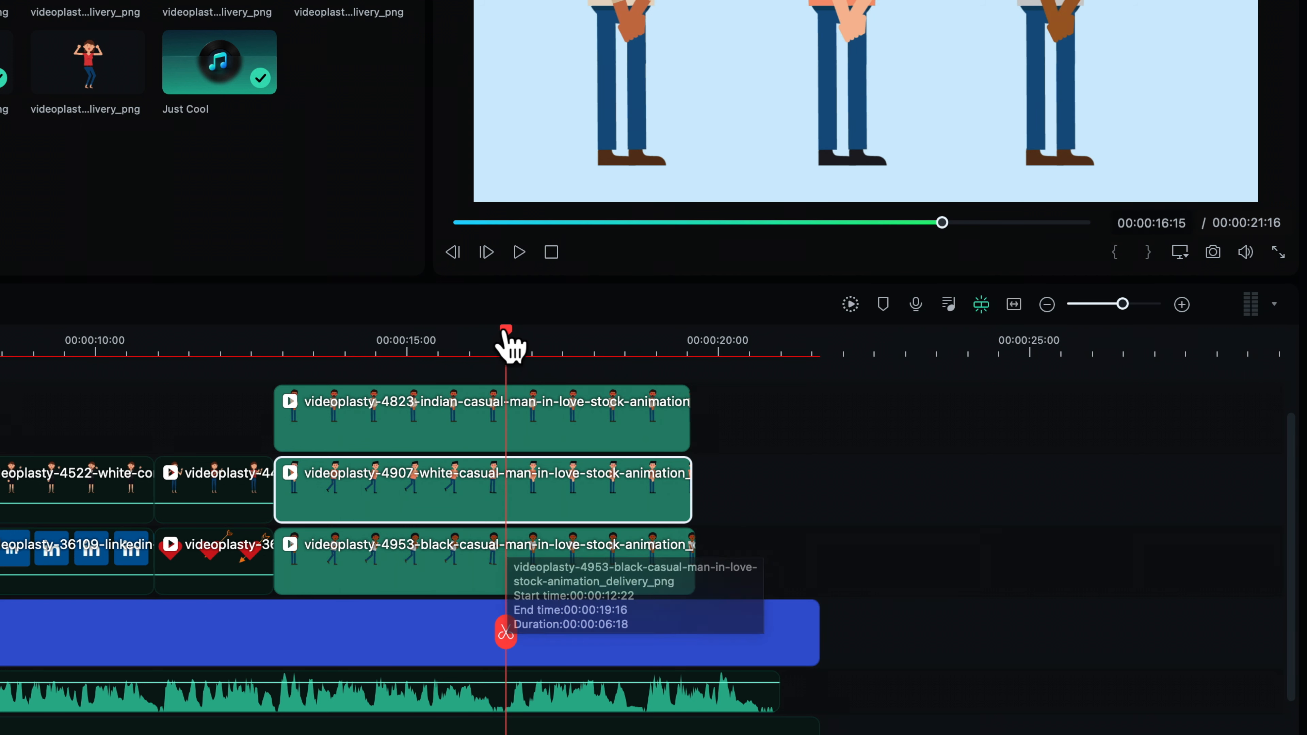
pyautogui.moveTo(511, 336); pyautogui.dragTo(512, 350)
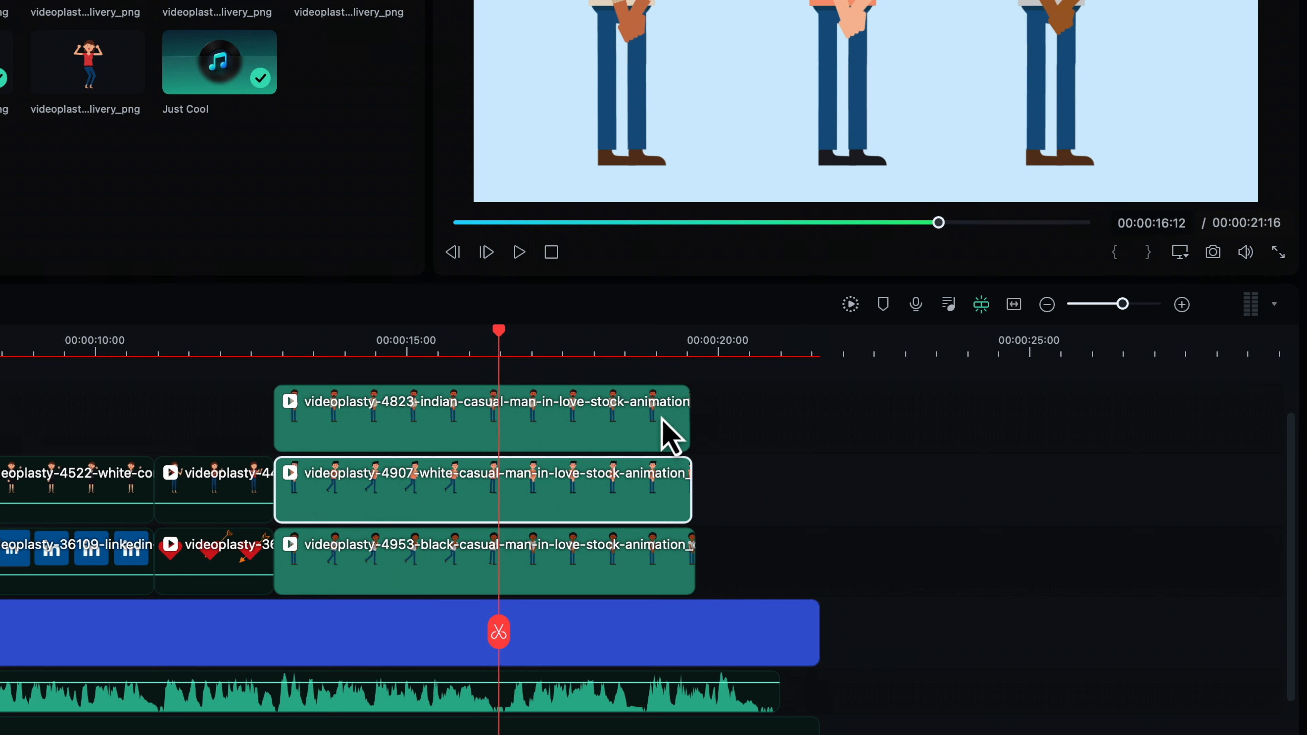
pyautogui.moveTo(687, 421); pyautogui.dragTo(499, 422)
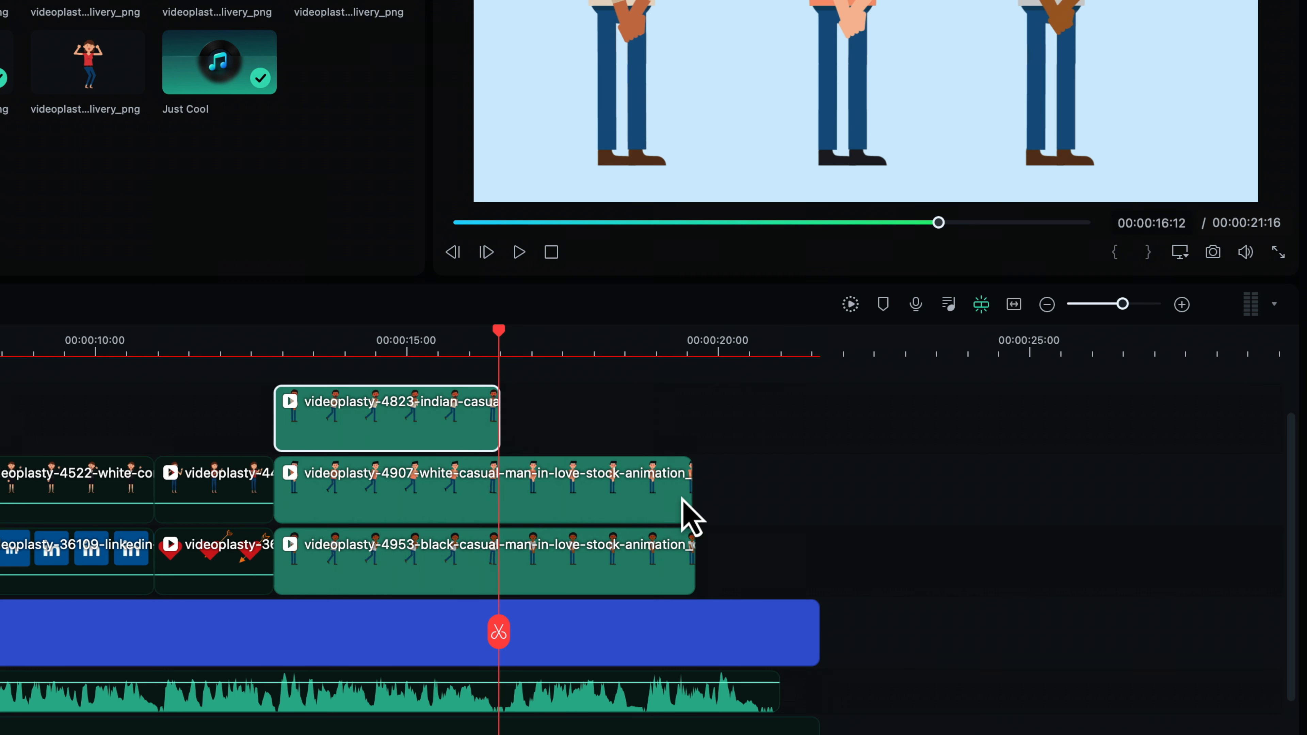
pyautogui.moveTo(685, 507); pyautogui.dragTo(499, 514)
pyautogui.moveTo(692, 566); pyautogui.dragTo(500, 580)
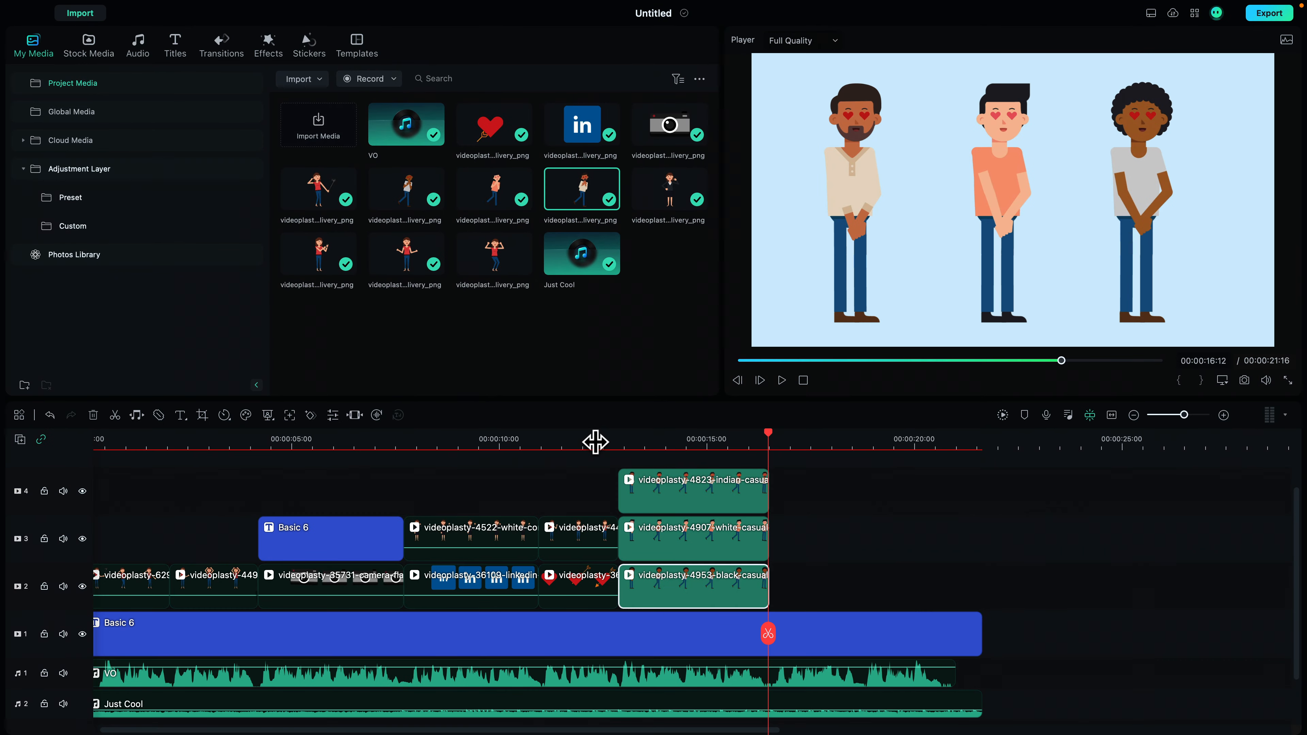
# Step: Add the cheering casual woman clip to video track 2 right after the men and trim its end to 00:00:18:18
pyautogui.click(583, 438)
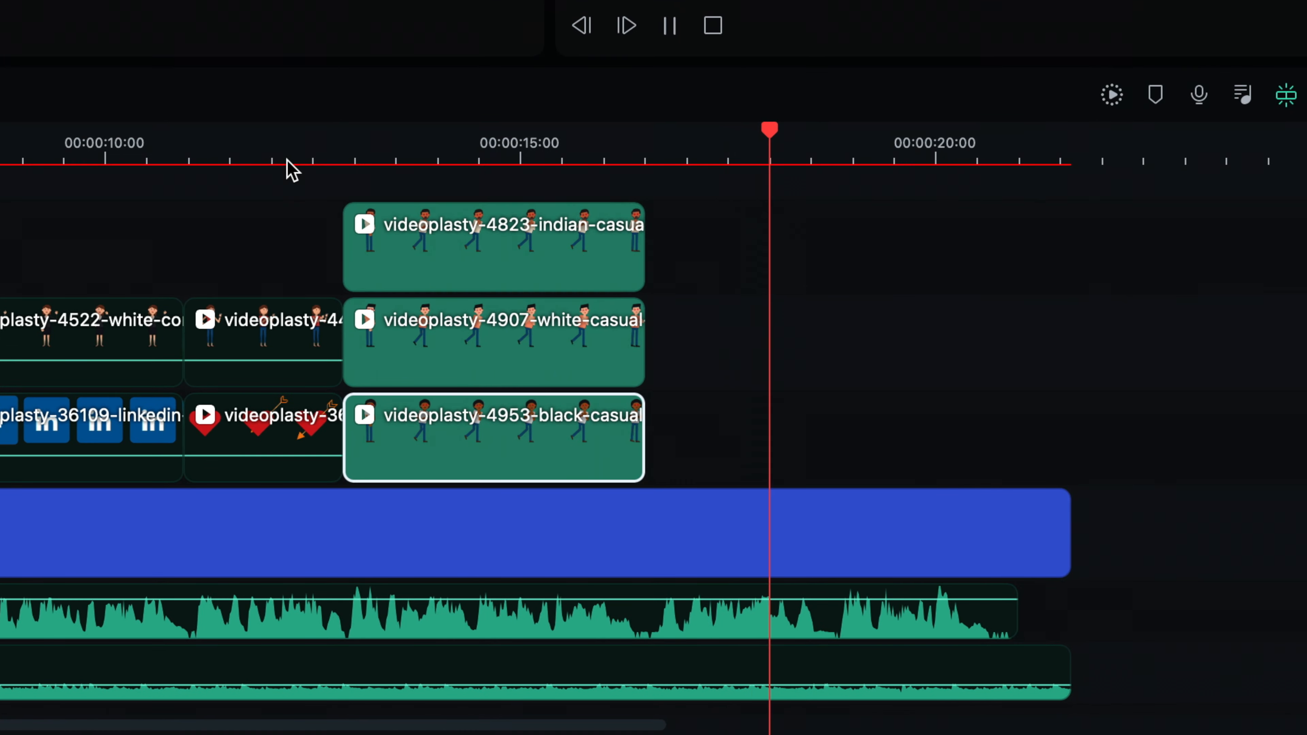
pyautogui.press('space')
pyautogui.click(829, 133)
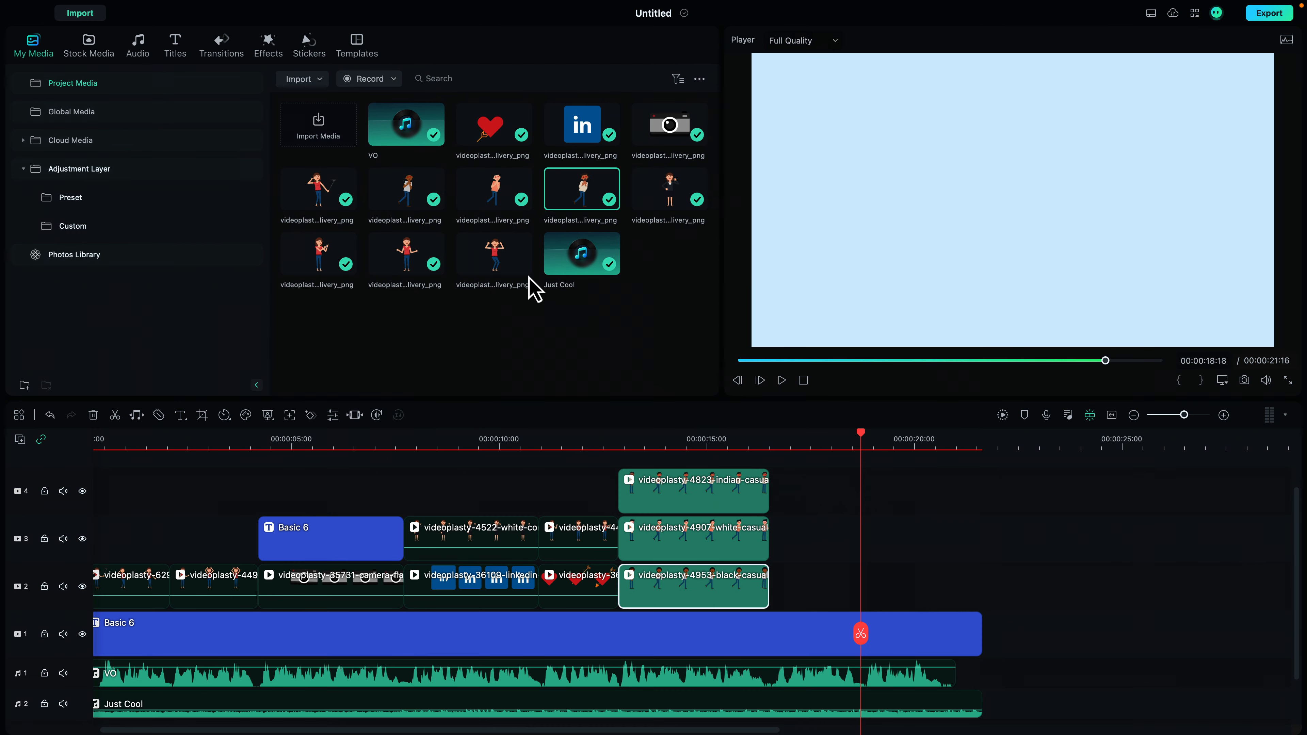
pyautogui.click(482, 261)
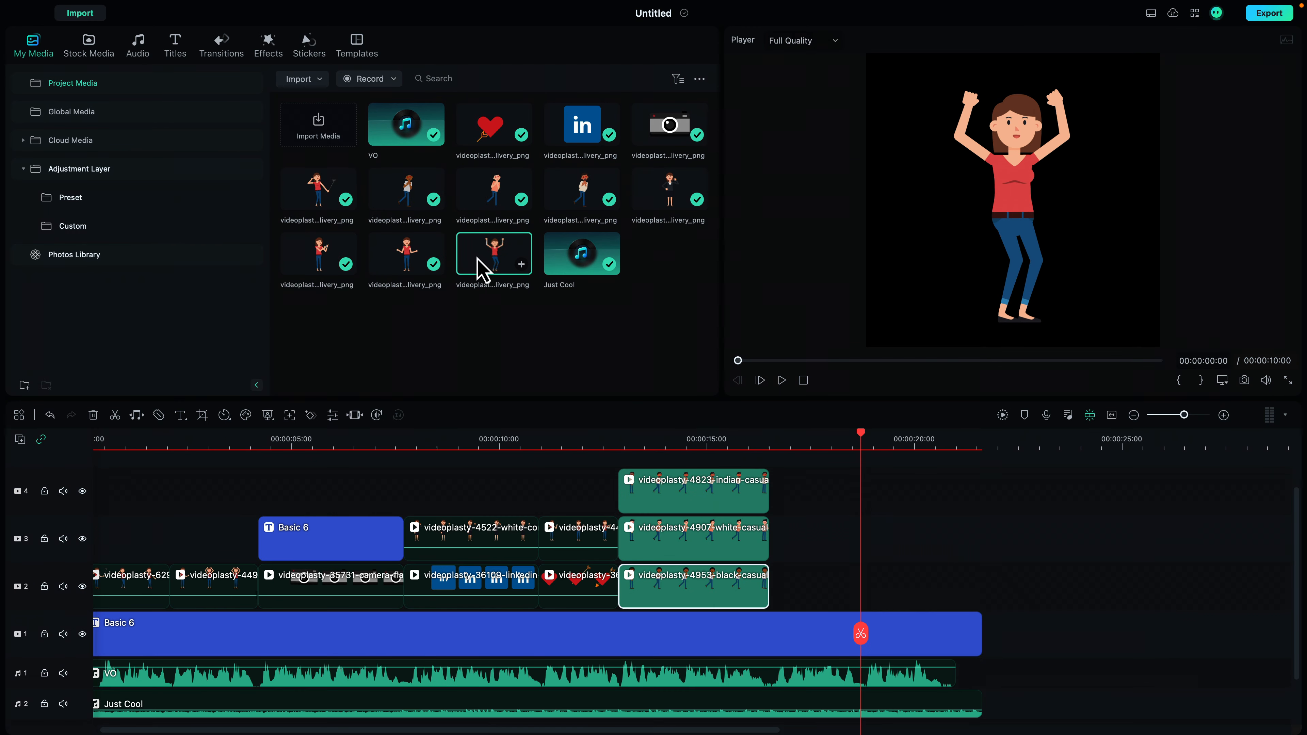
pyautogui.moveTo(781, 468); pyautogui.dragTo(875, 571)
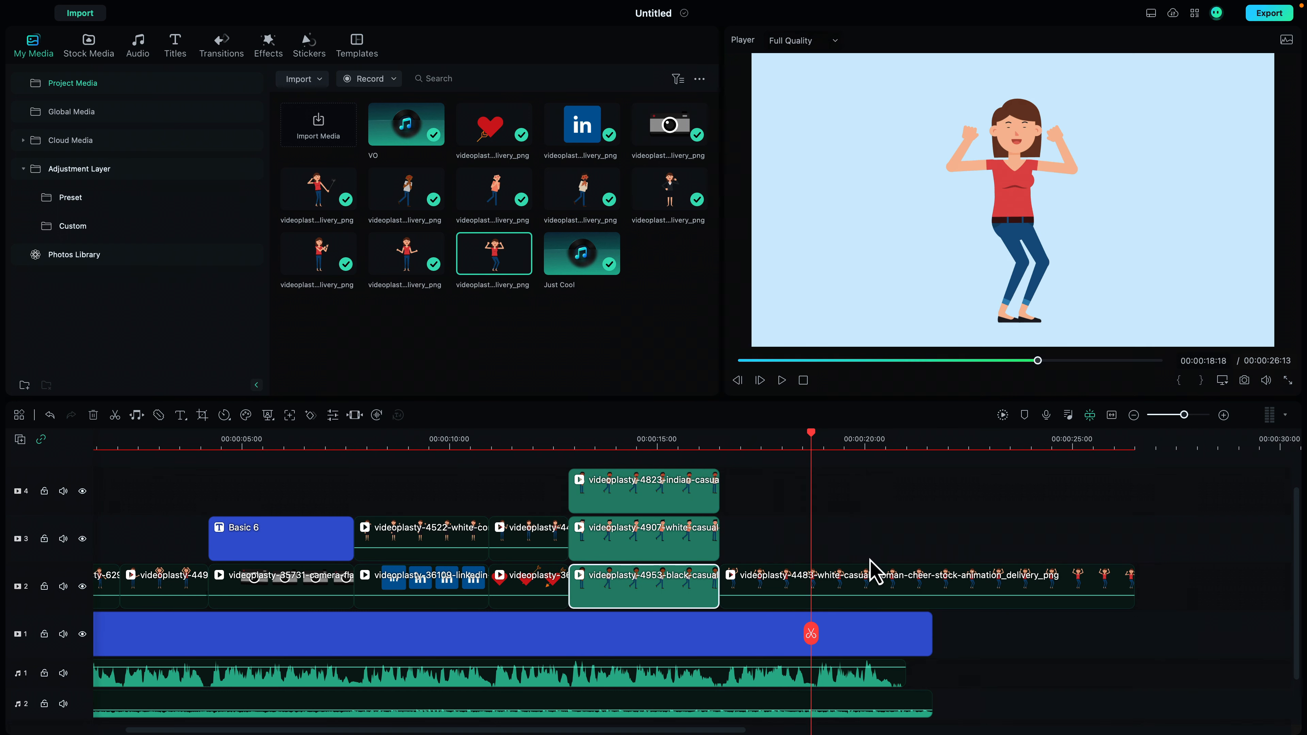
pyautogui.moveTo(1132, 580); pyautogui.dragTo(813, 575)
pyautogui.click(715, 439)
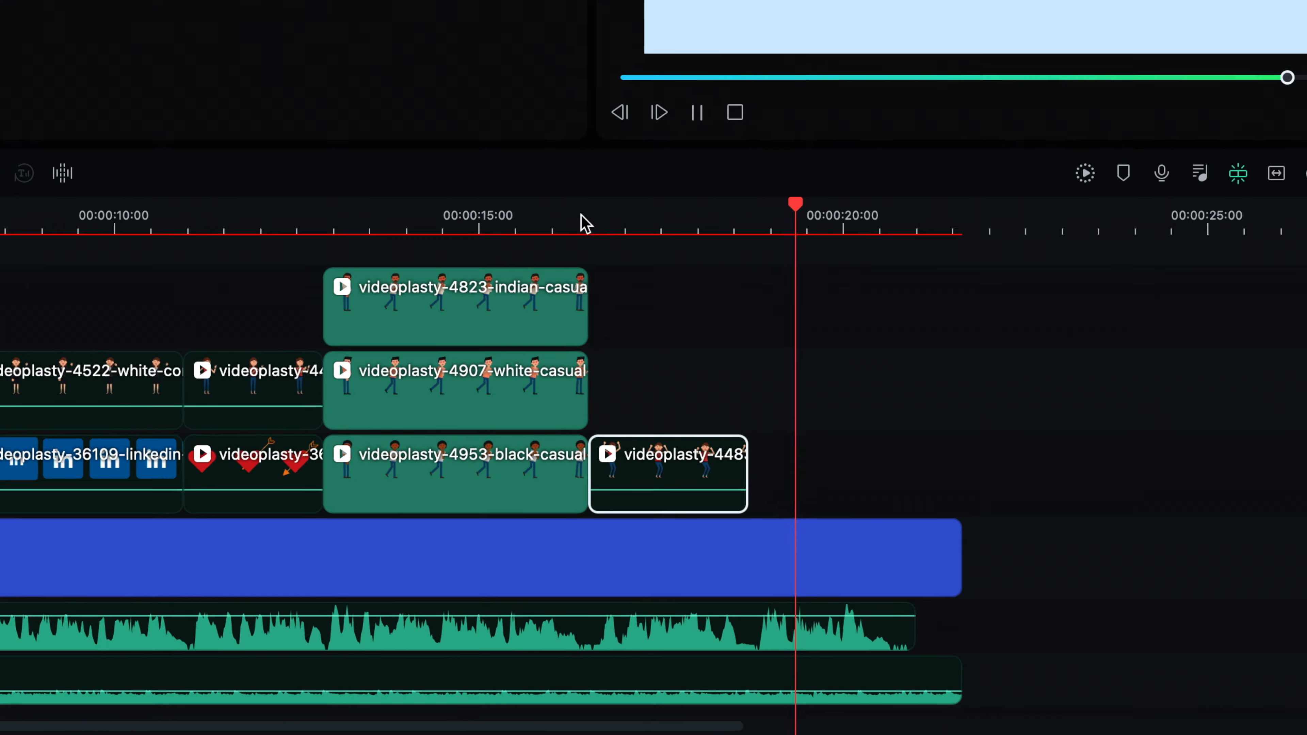
pyautogui.press('space')
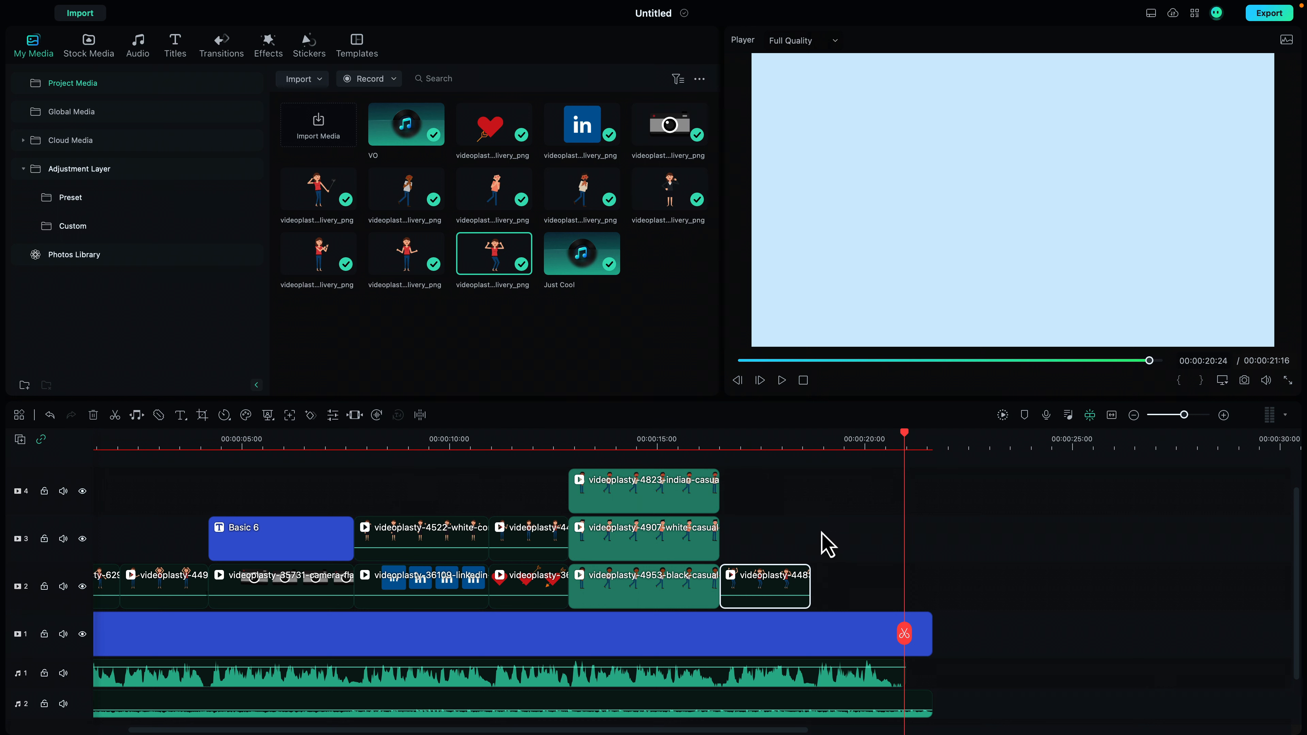
# Step: Copy the camera clip with its Photoshoot123.com title and paste both directly after the cheering woman clip, starting at 00:00:18:18
pyautogui.click(271, 443)
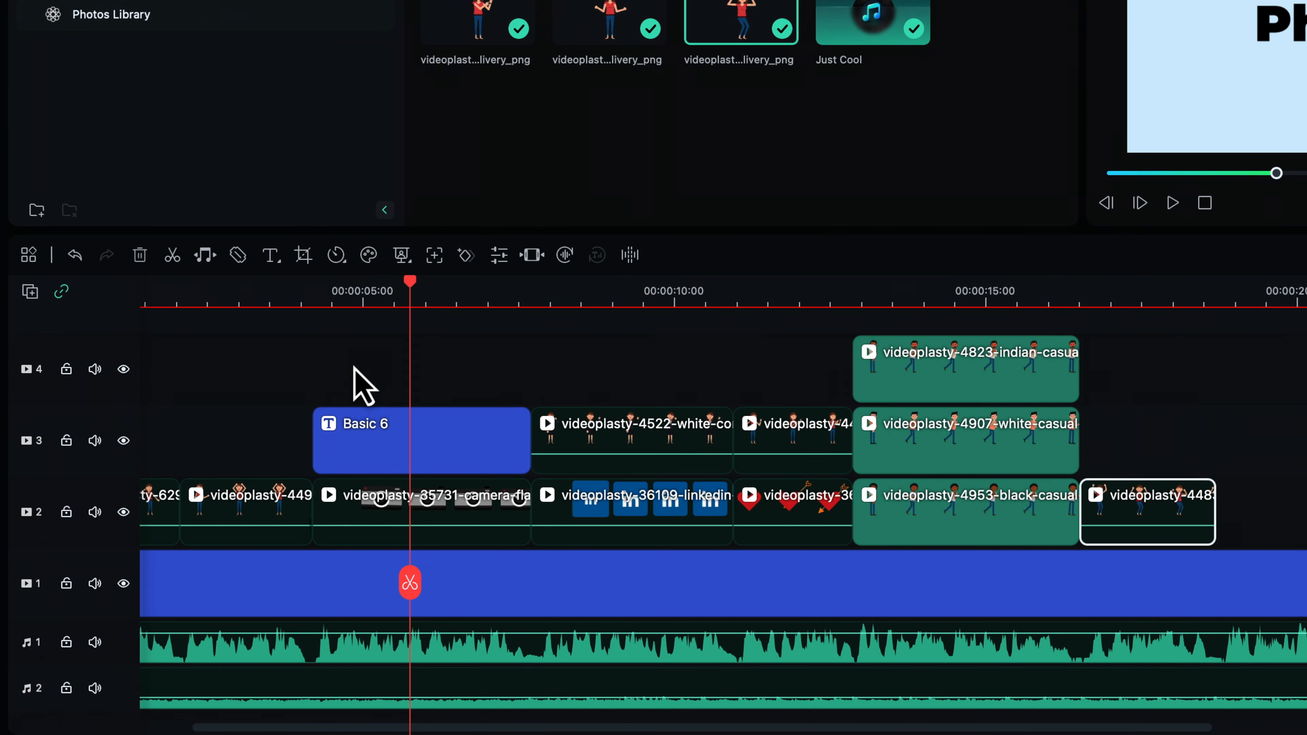
pyautogui.moveTo(235, 488); pyautogui.dragTo(244, 507)
pyautogui.moveTo(367, 394); pyautogui.dragTo(436, 526)
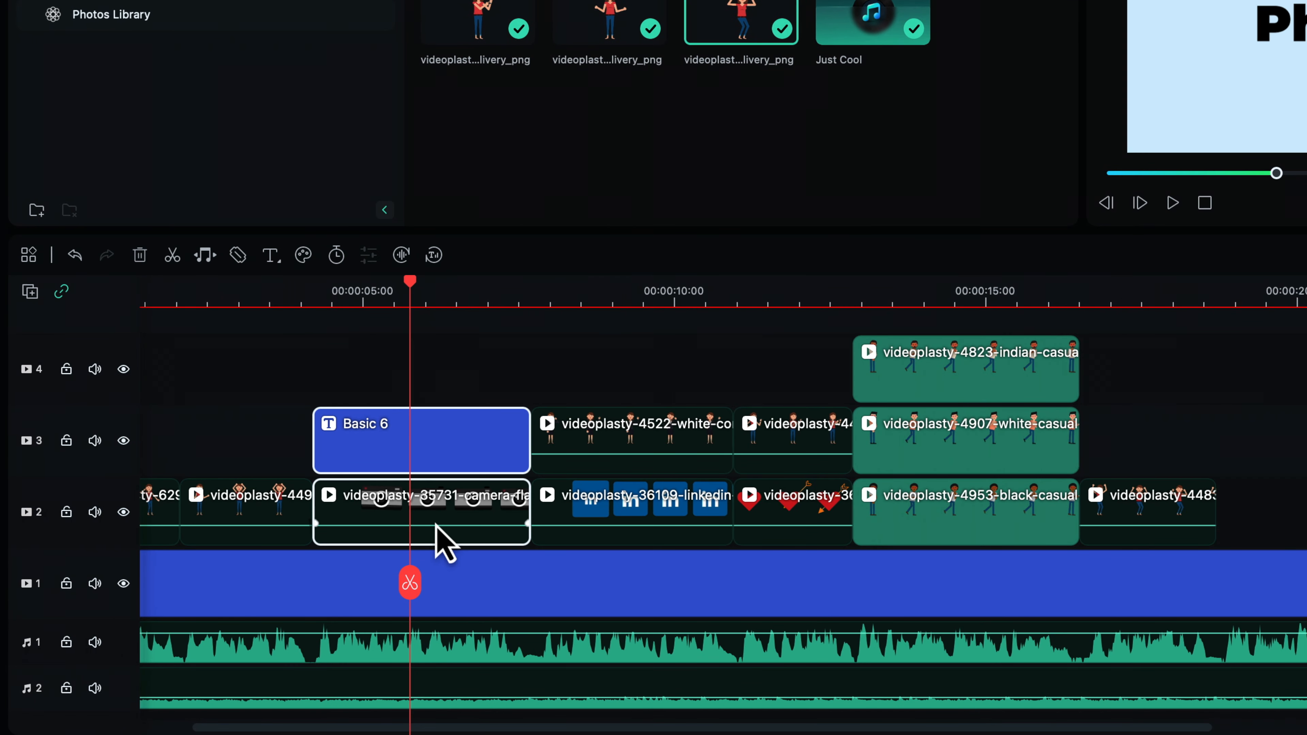
pyautogui.rightClick(390, 456)
pyautogui.click(466, 158)
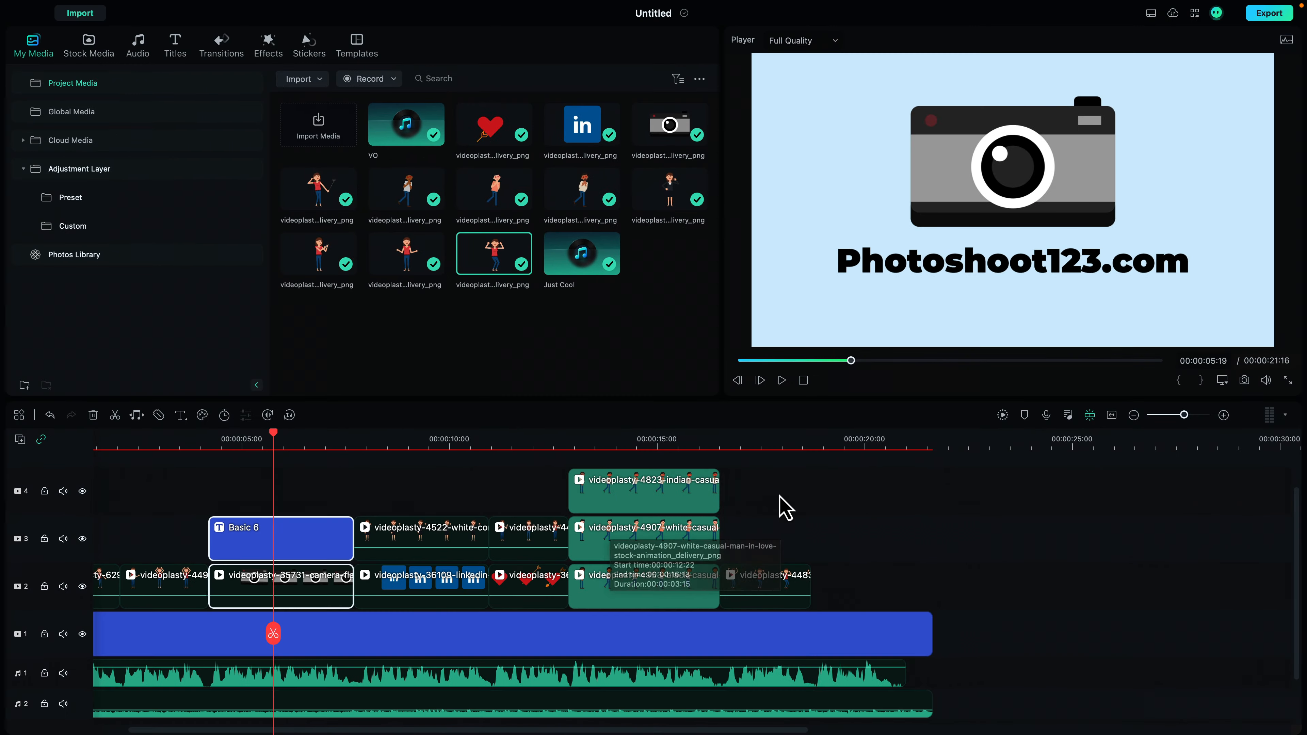
pyautogui.click(830, 443)
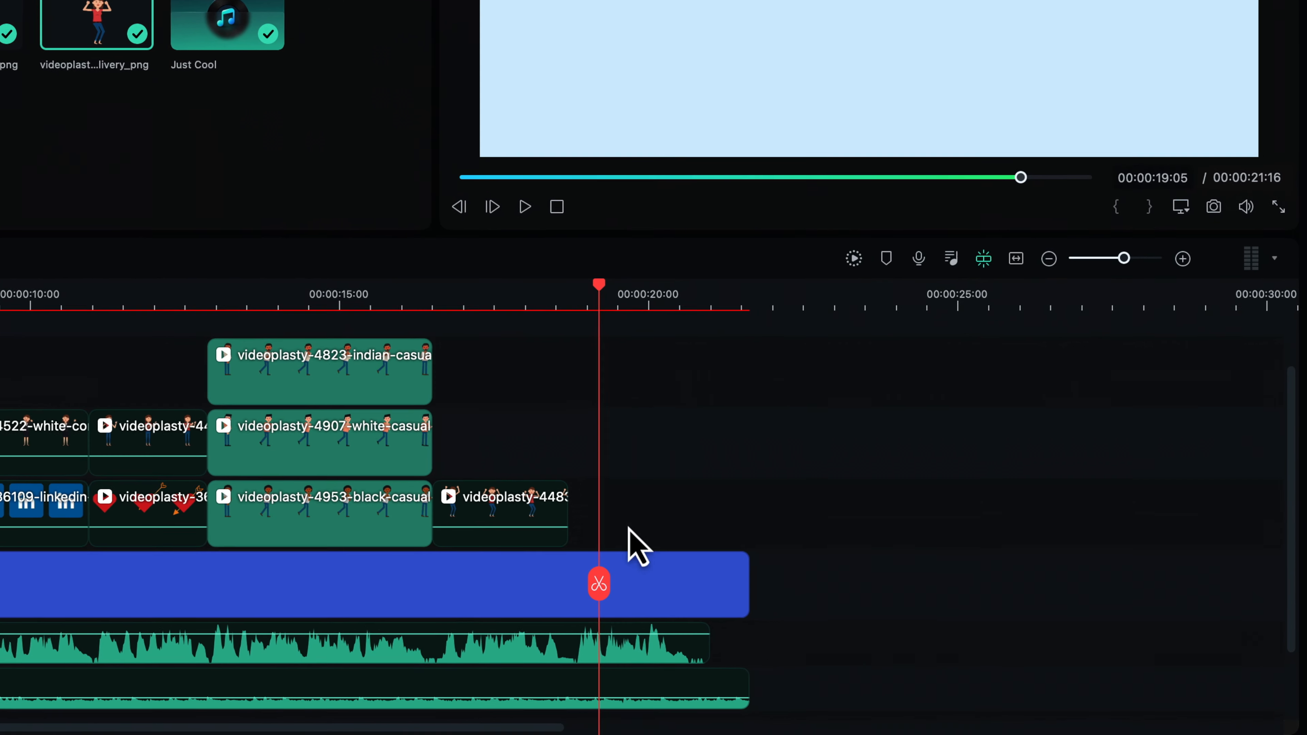
pyautogui.rightClick(610, 517)
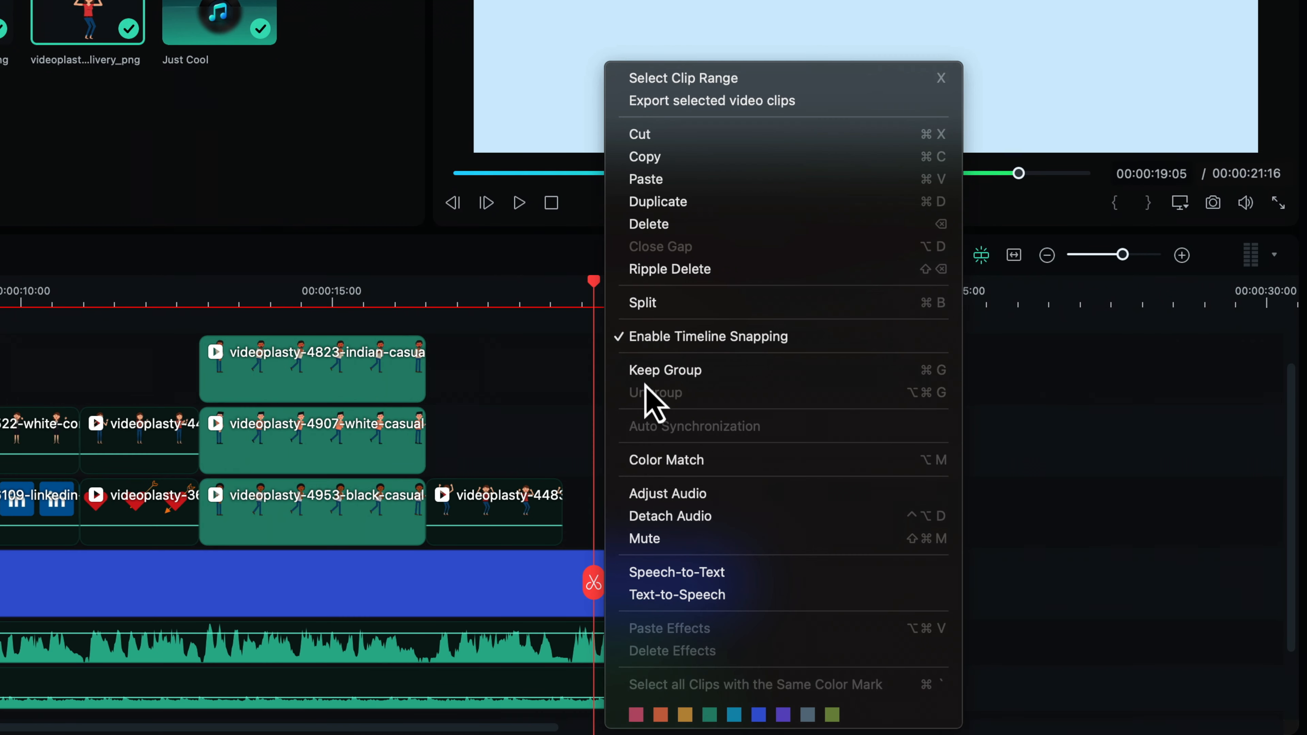
pyautogui.click(672, 180)
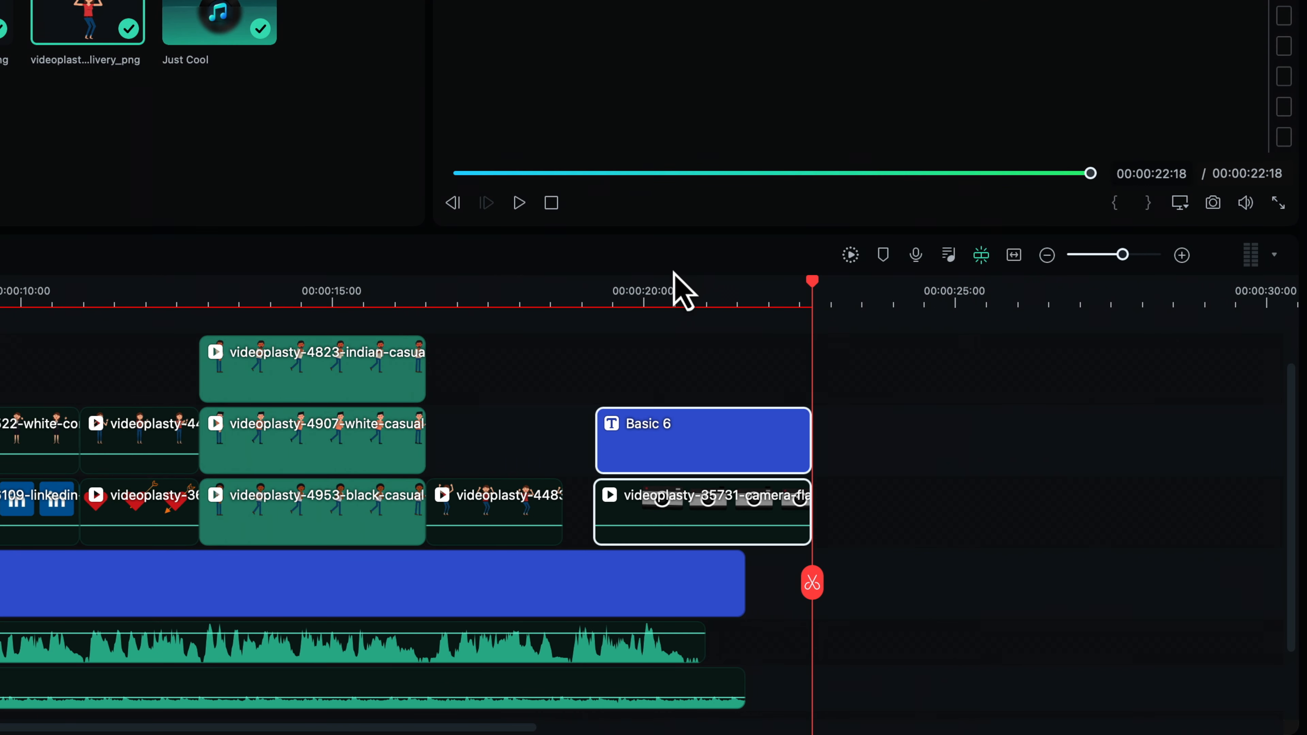
pyautogui.moveTo(650, 474); pyautogui.dragTo(623, 471)
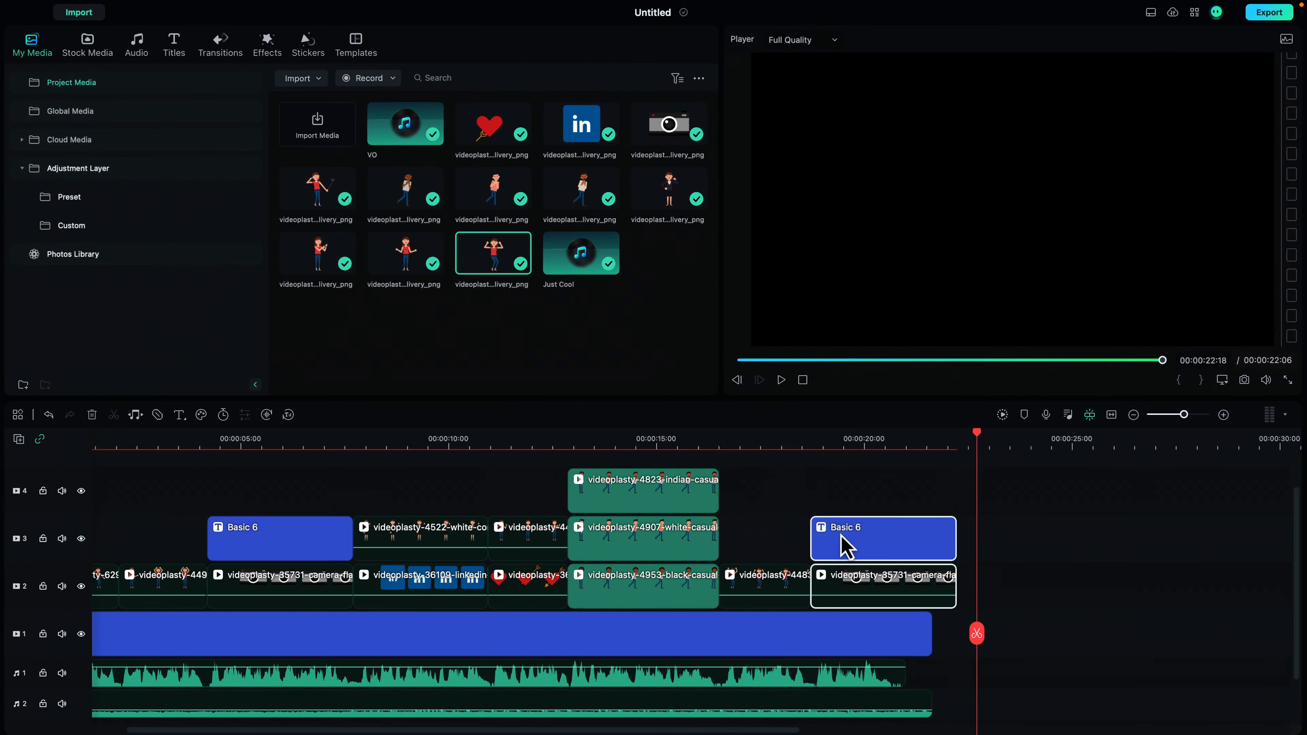
# Step: Change the text of the copied title under the second camera to "Sign Up Now!"
pyautogui.click(643, 299)
pyautogui.click(852, 508)
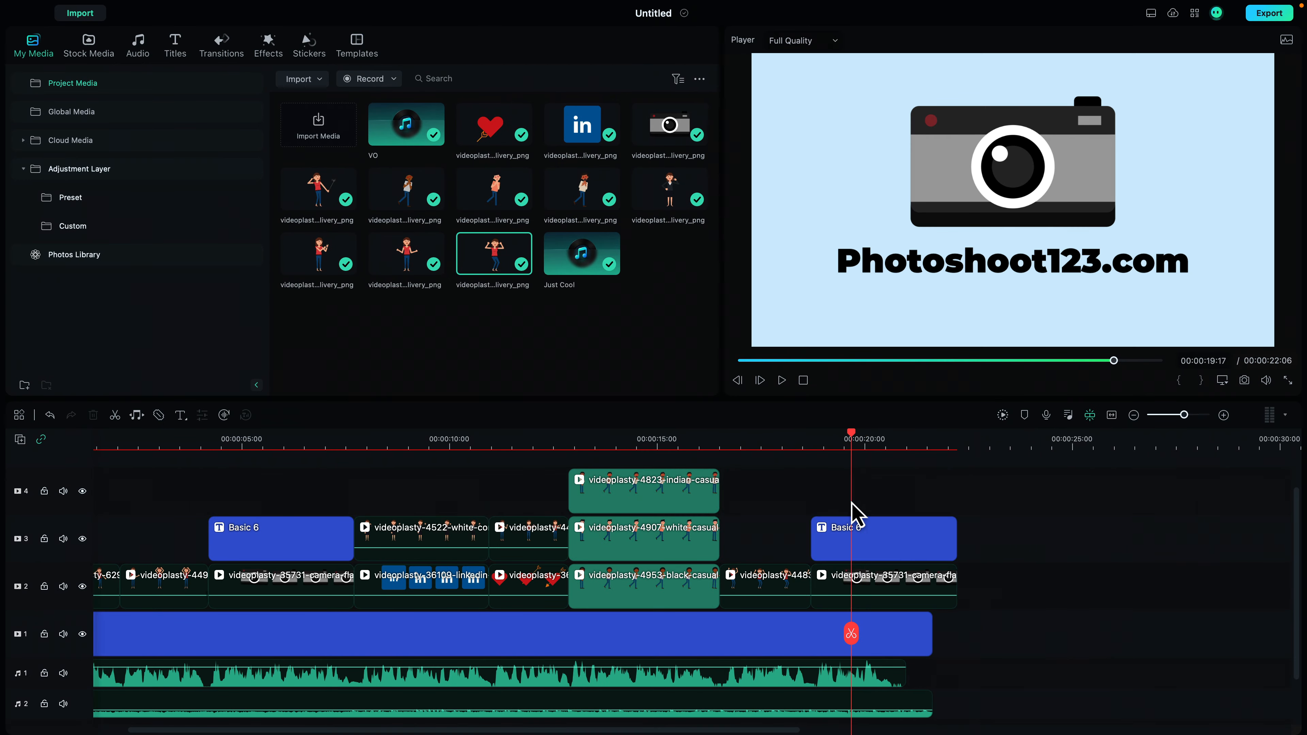
pyautogui.doubleClick(863, 541)
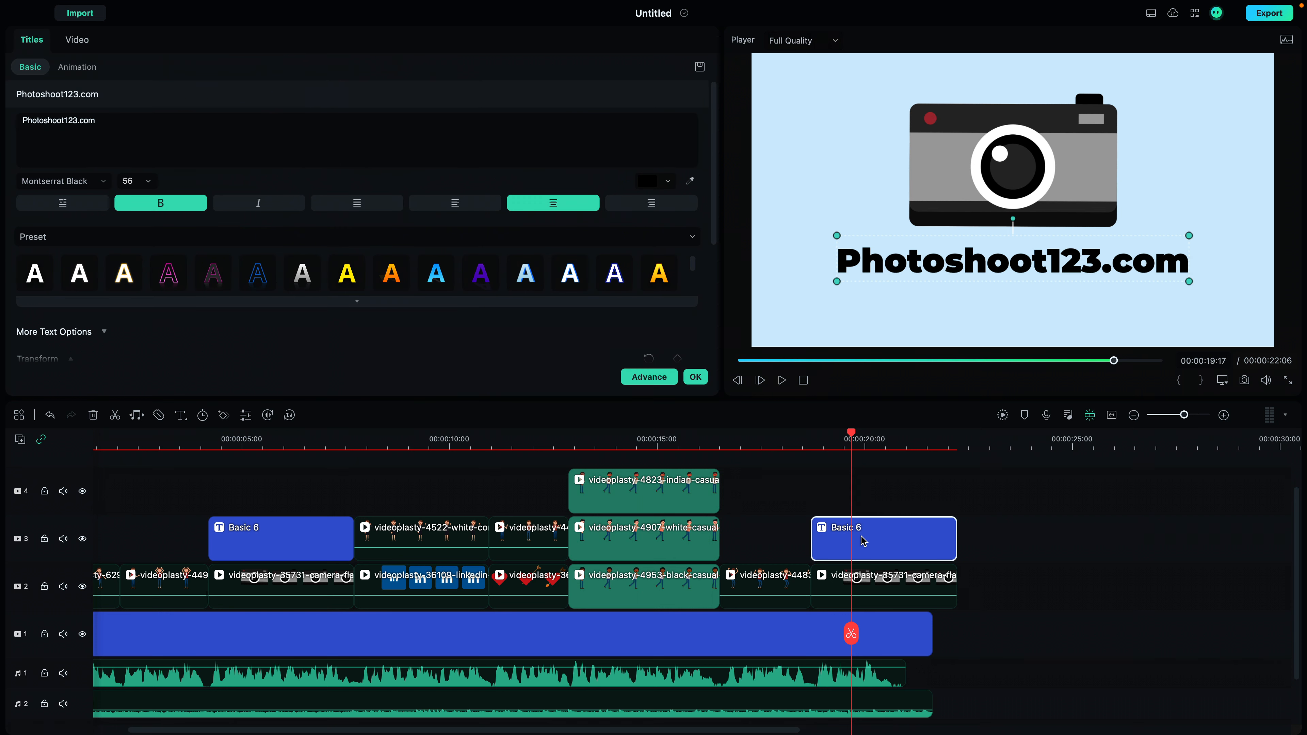
pyautogui.moveTo(105, 122); pyautogui.dragTo(23, 123)
pyautogui.click(23, 122)
pyautogui.write('Sign')
pyautogui.press('super+a')
pyautogui.write('Sign Up Now!')
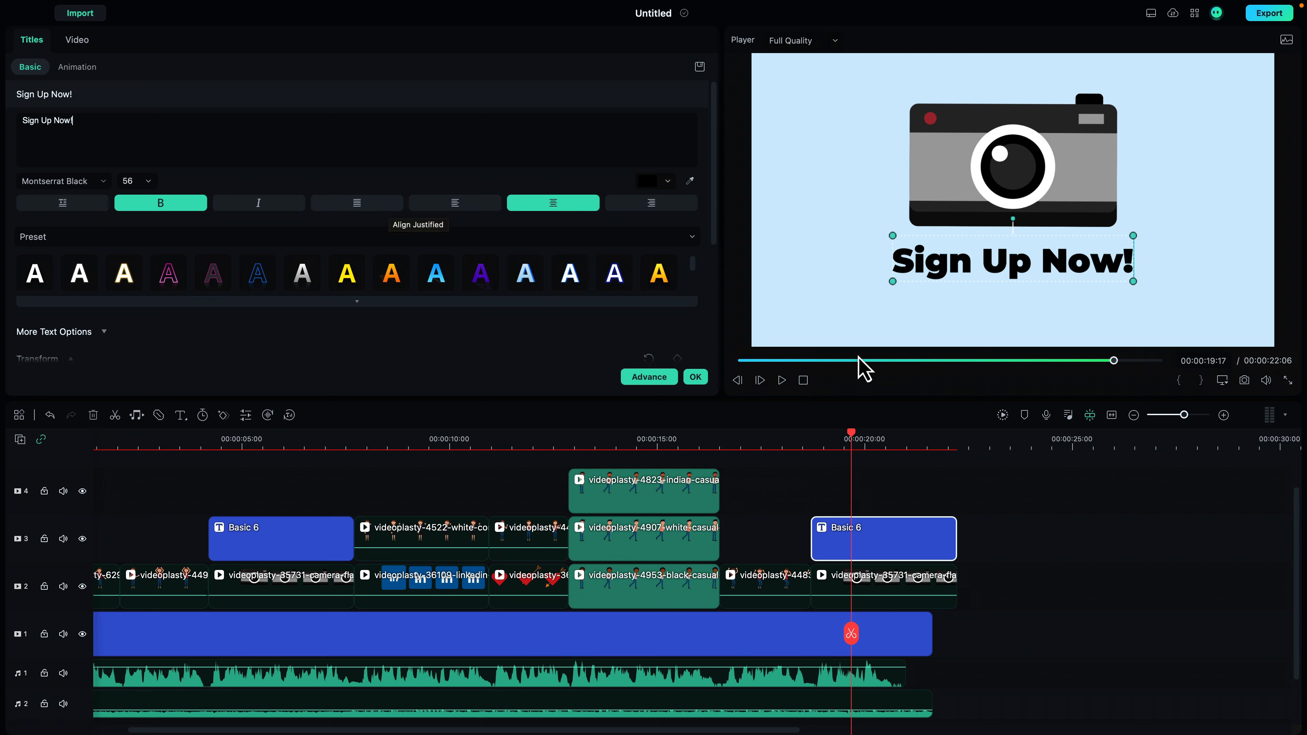
# Step: Trim the ends of the closing camera and Sign Up Now! title to the background's end at 00:00:21:16, and play the ending
pyautogui.moveTo(863, 438); pyautogui.dragTo(875, 439)
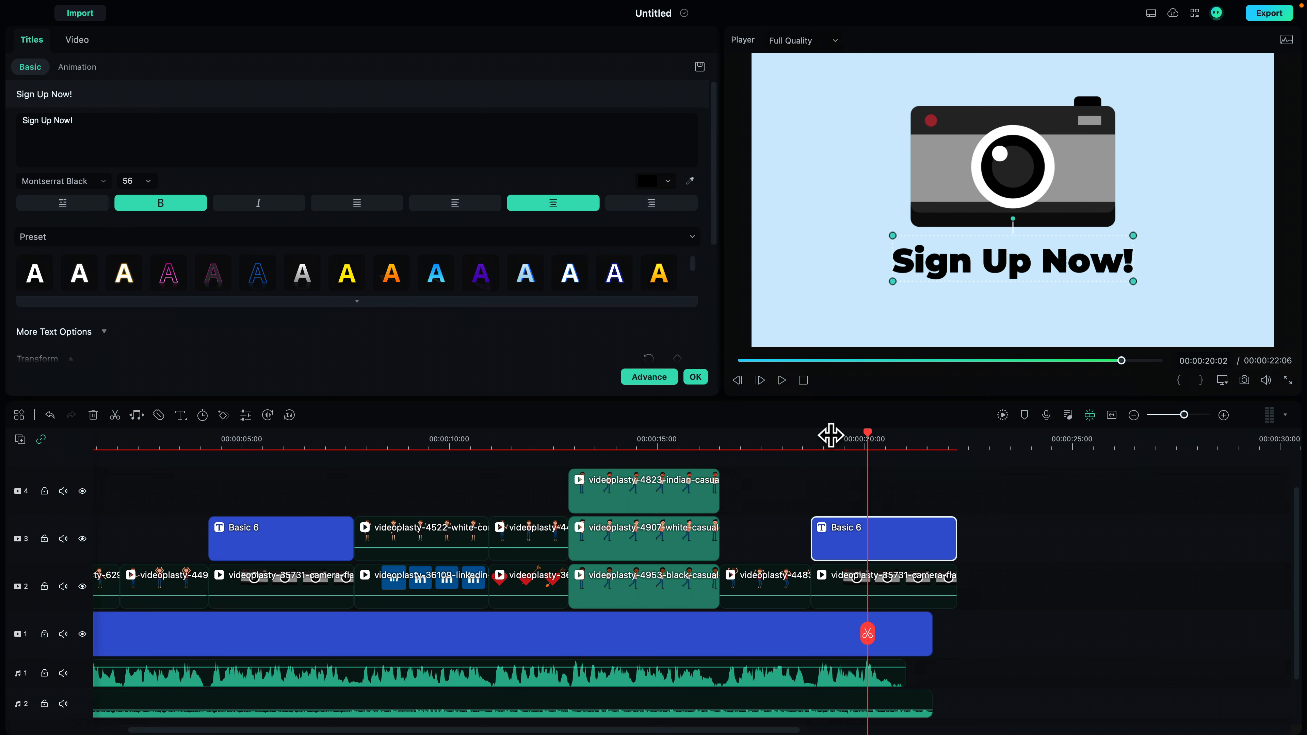
pyautogui.click(919, 444)
pyautogui.moveTo(919, 438); pyautogui.dragTo(943, 441)
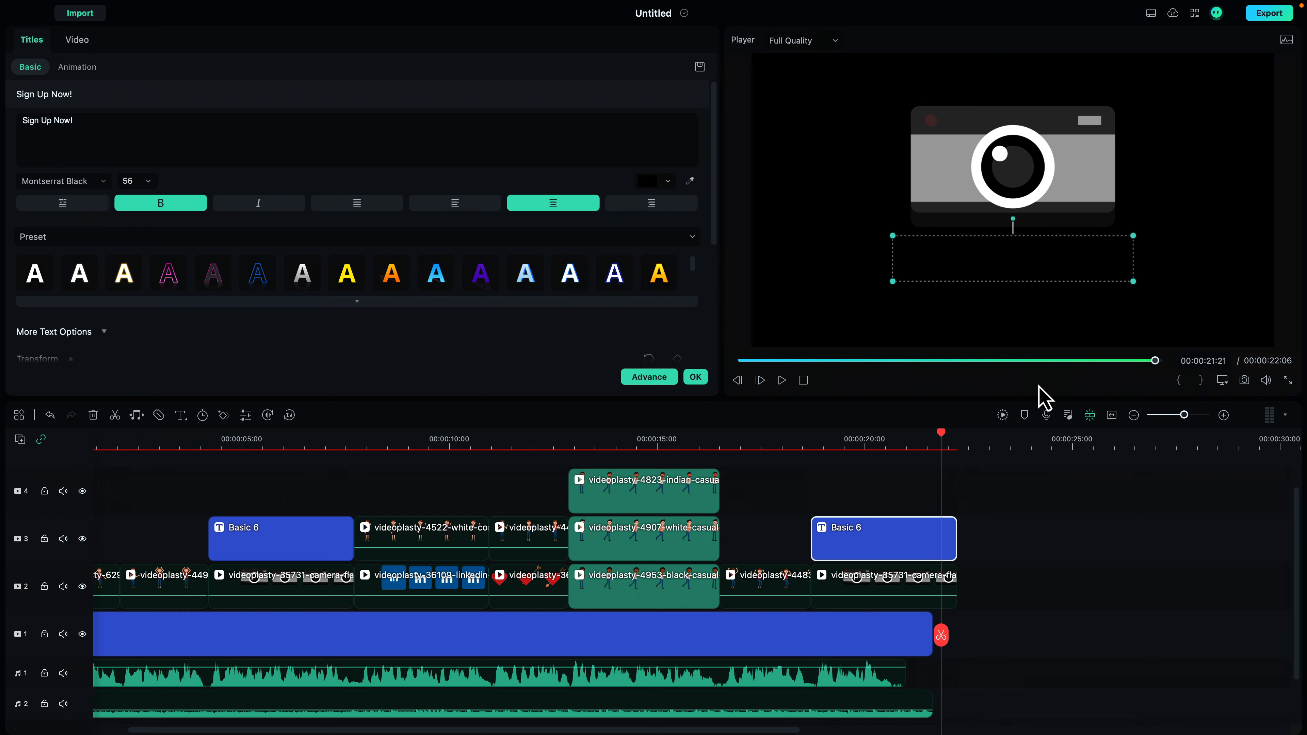
pyautogui.click(950, 587)
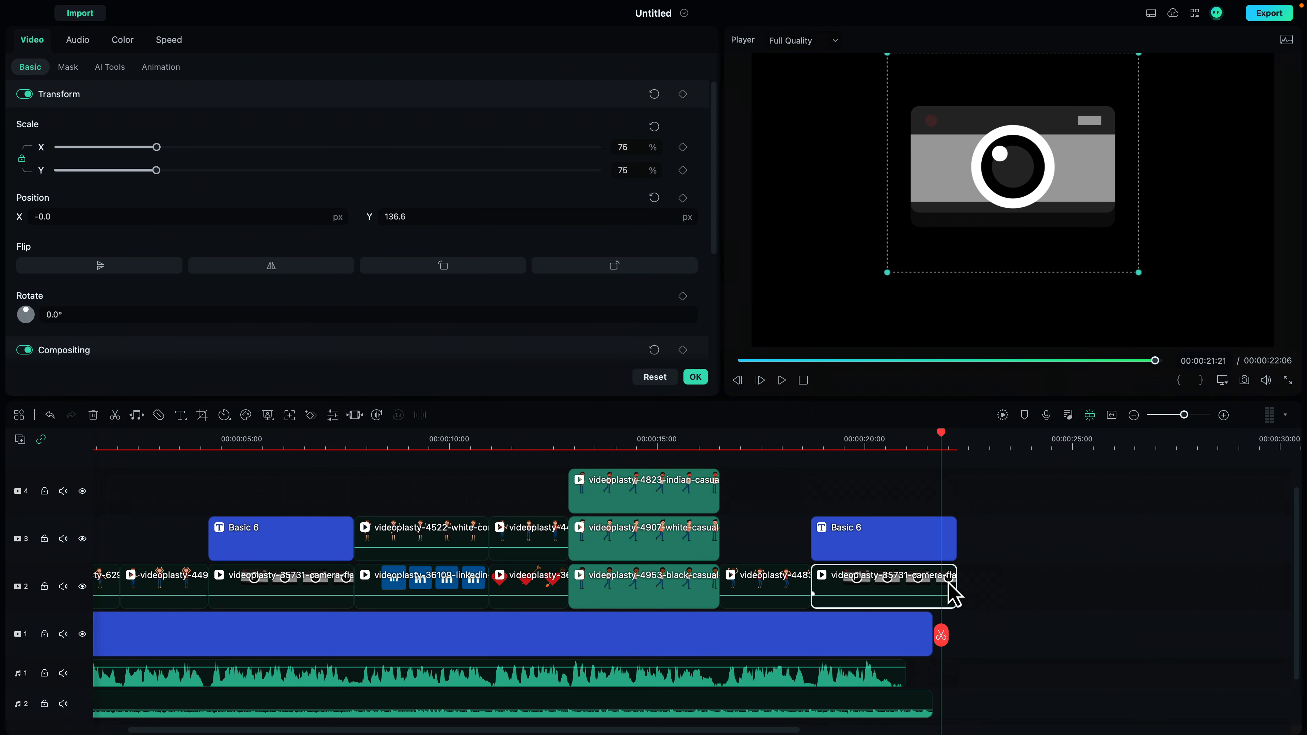
pyautogui.click(943, 541)
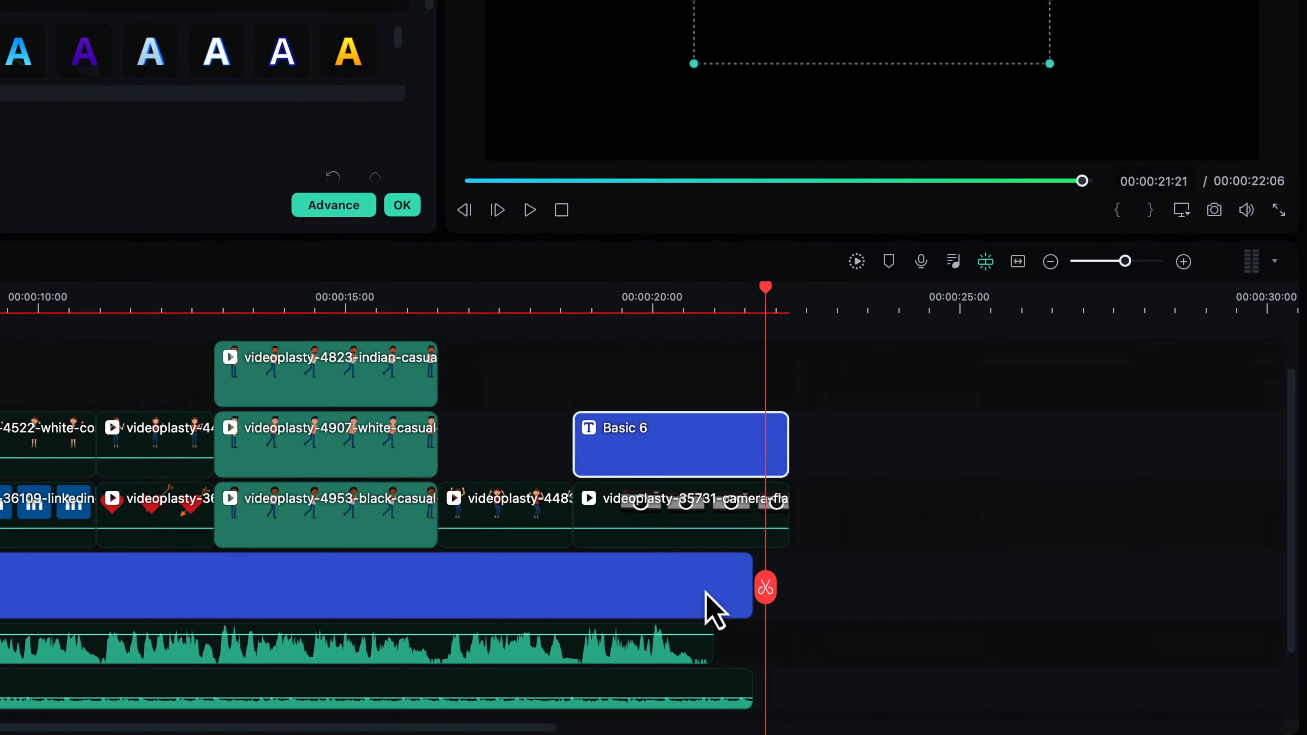
pyautogui.click(851, 627)
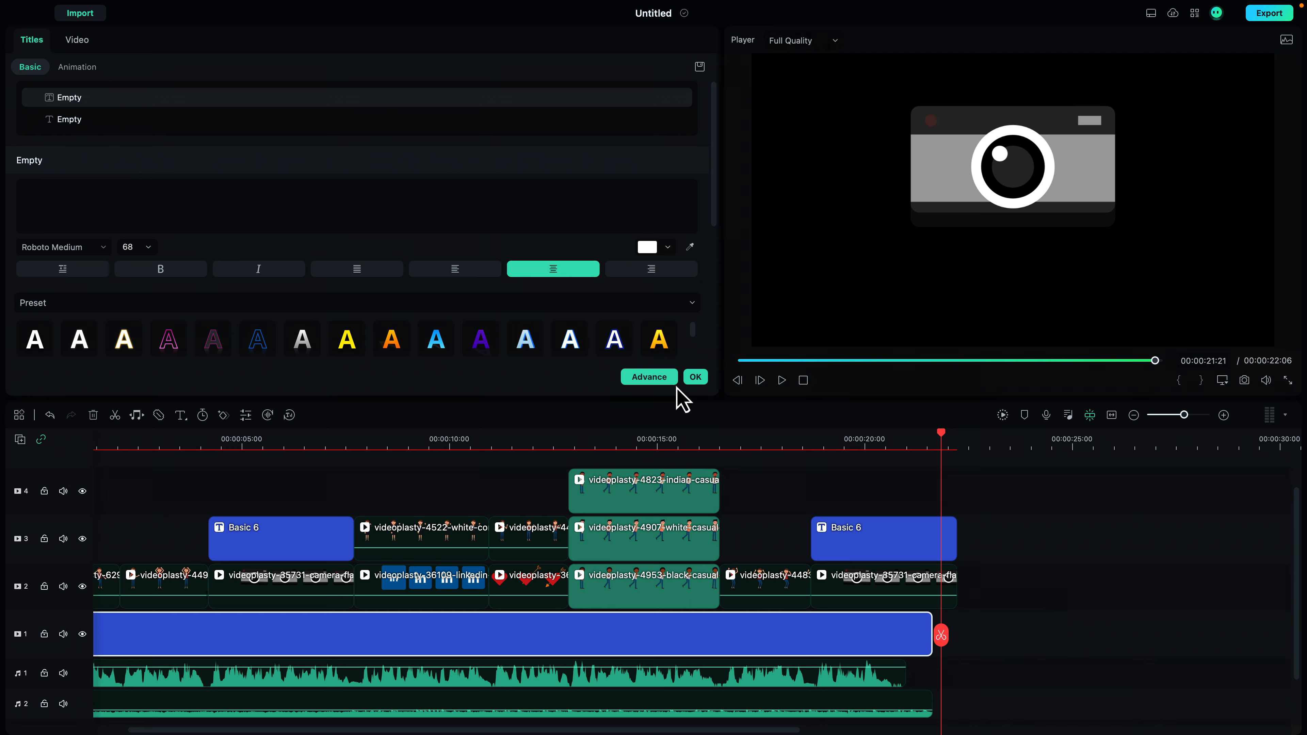
pyautogui.click(695, 376)
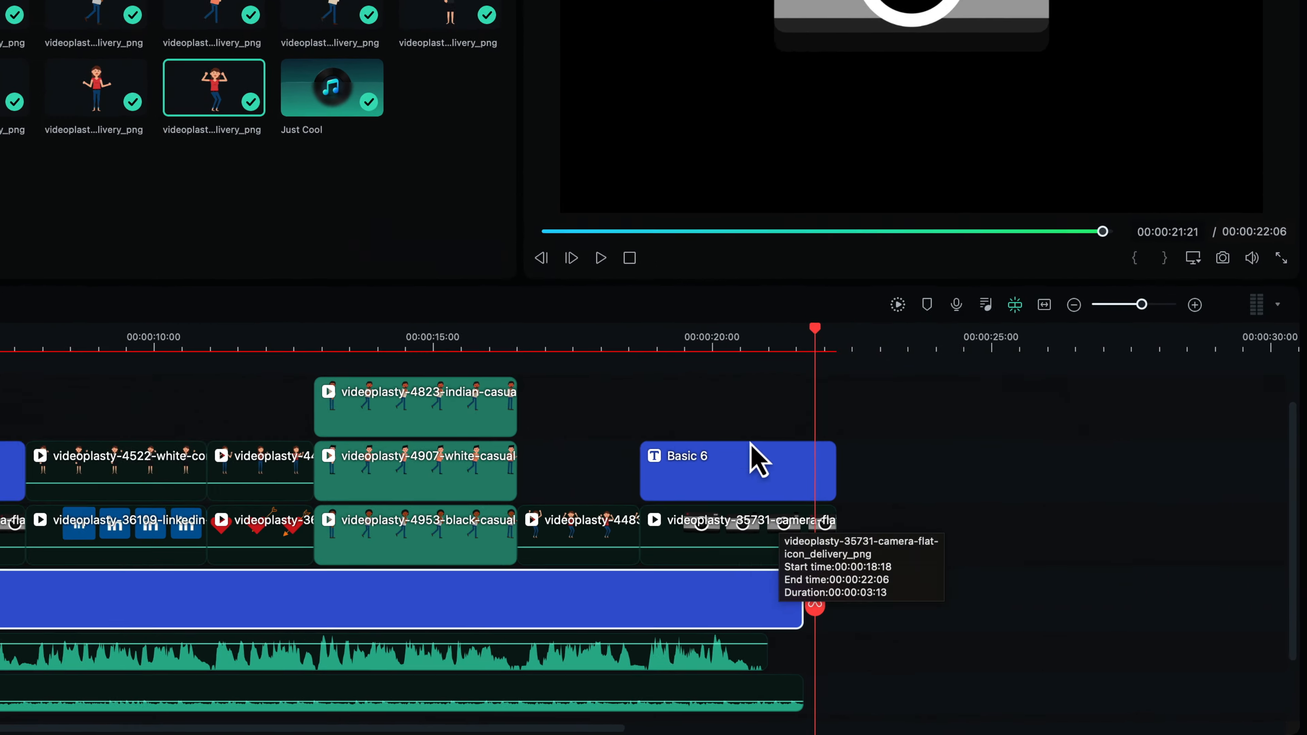
pyautogui.click(799, 437)
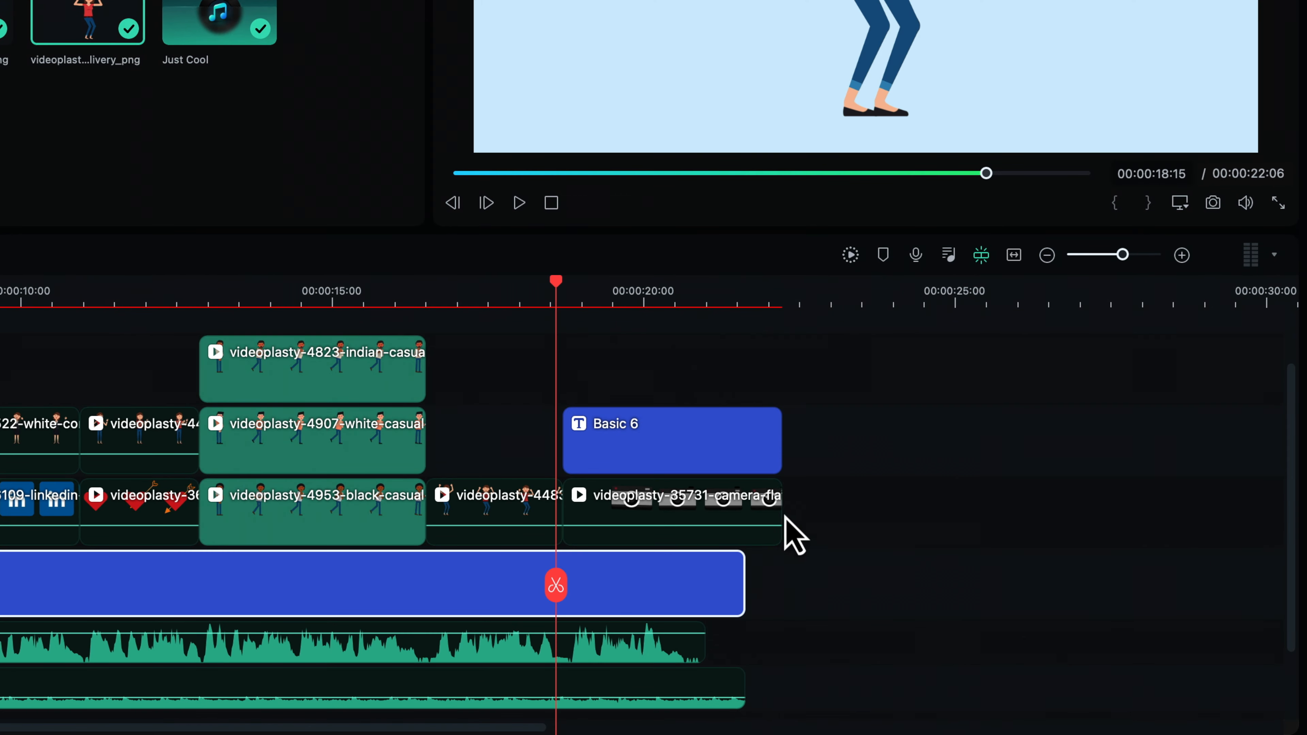
pyautogui.moveTo(780, 511); pyautogui.dragTo(744, 511)
pyautogui.moveTo(780, 444); pyautogui.dragTo(740, 447)
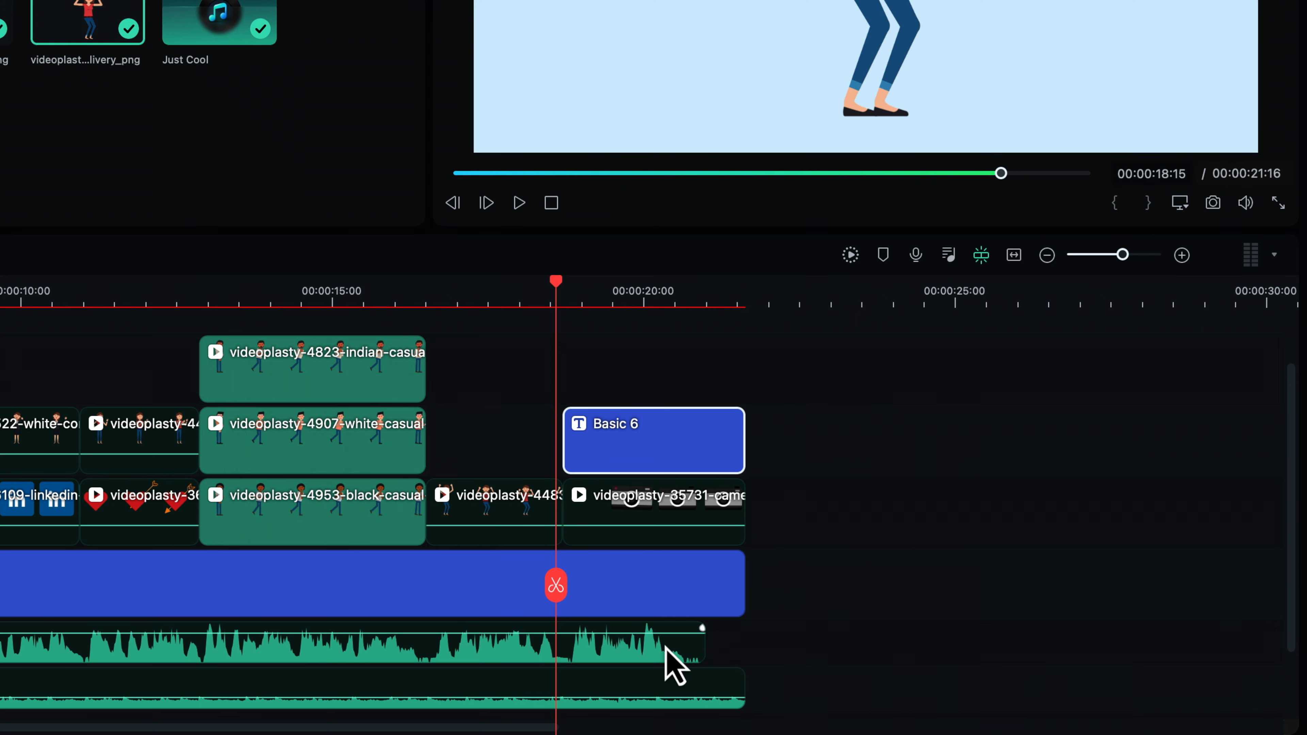
pyautogui.click(642, 653)
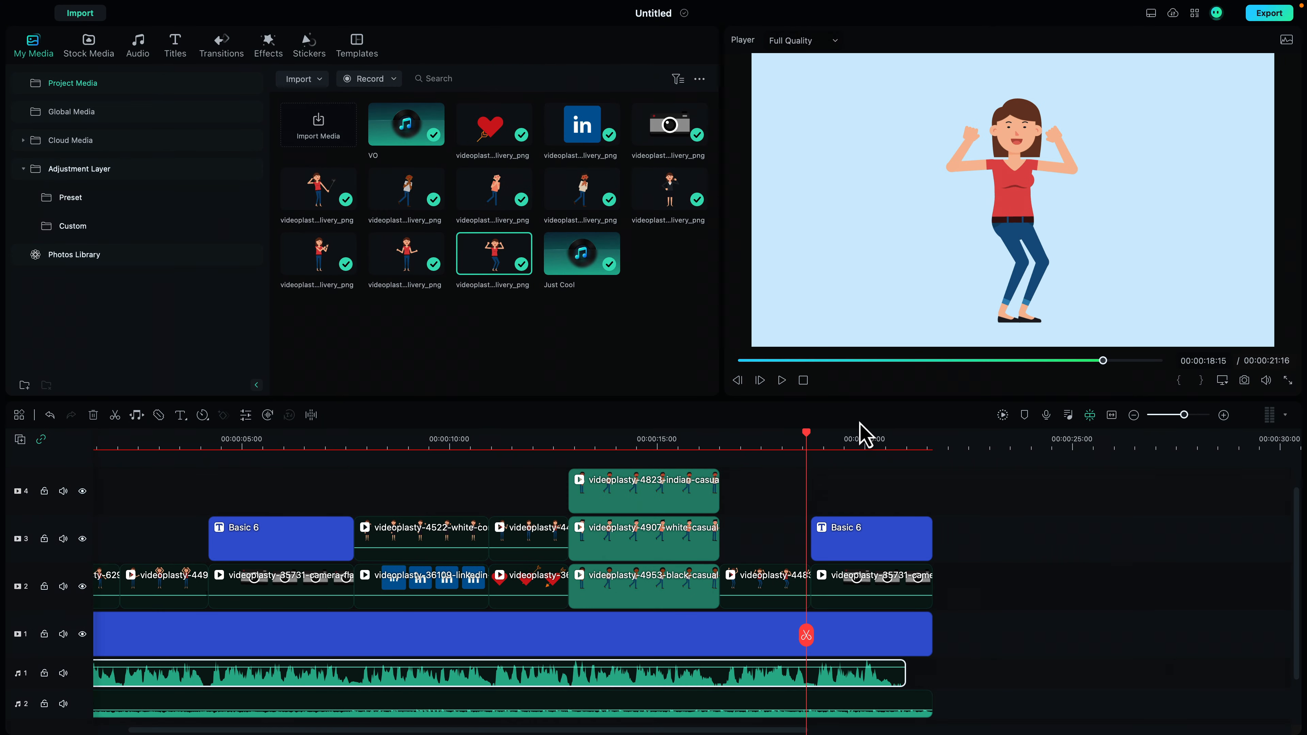
pyautogui.press('space')
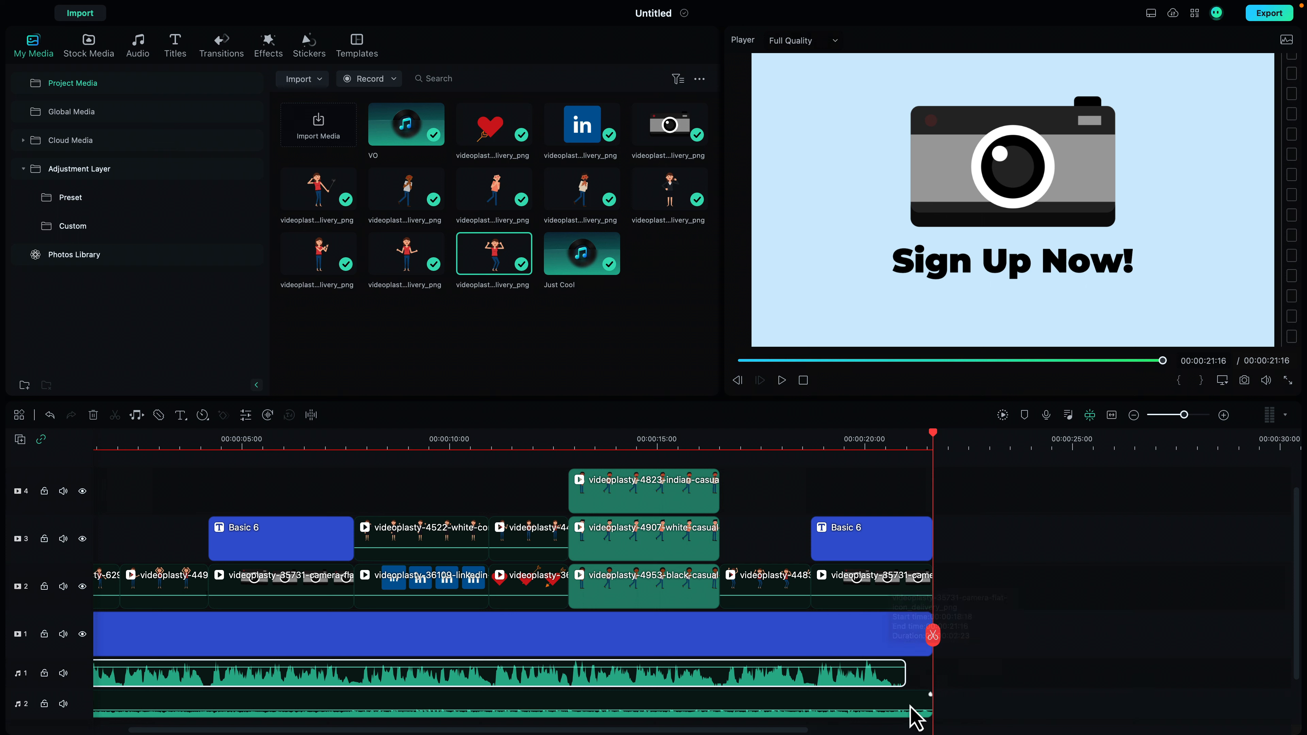
# Step: Add a long fade-out to the end of the Just Cool music track and play back the ending
pyautogui.click(881, 706)
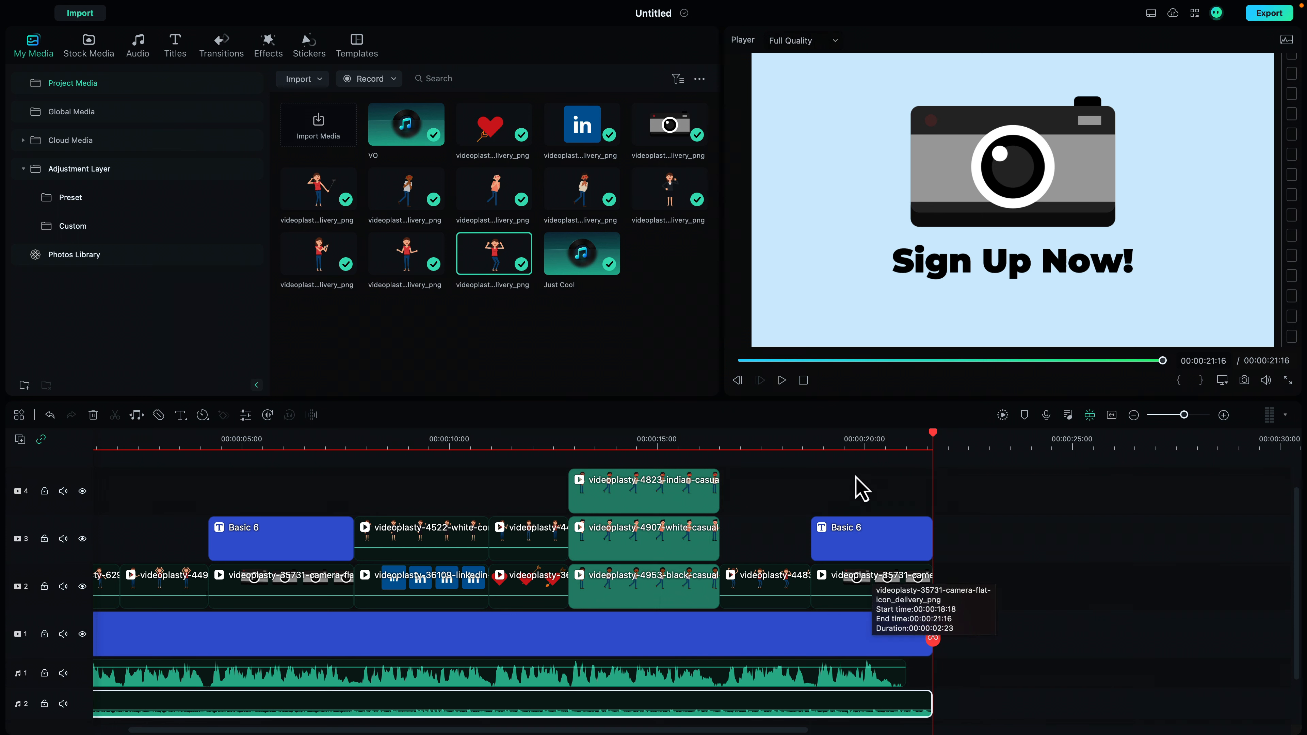
pyautogui.moveTo(932, 435); pyautogui.dragTo(782, 444)
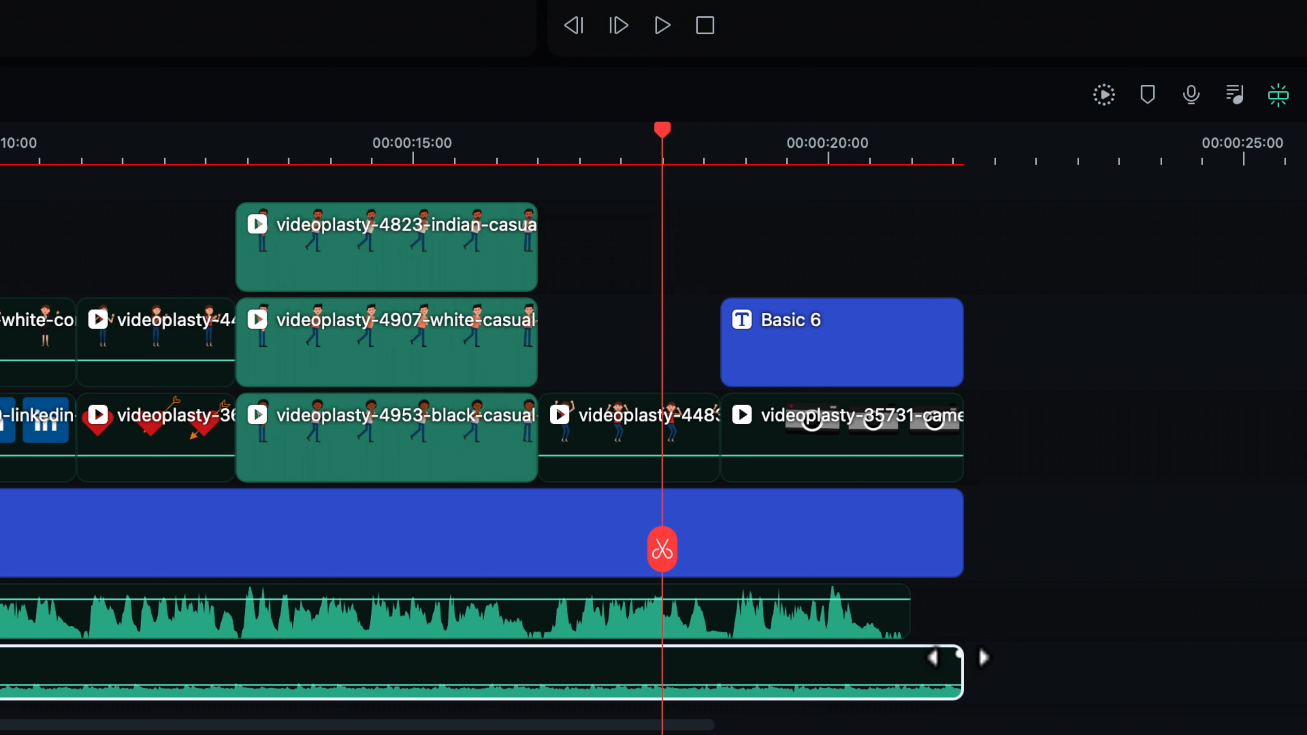
pyautogui.moveTo(959, 654); pyautogui.dragTo(764, 653)
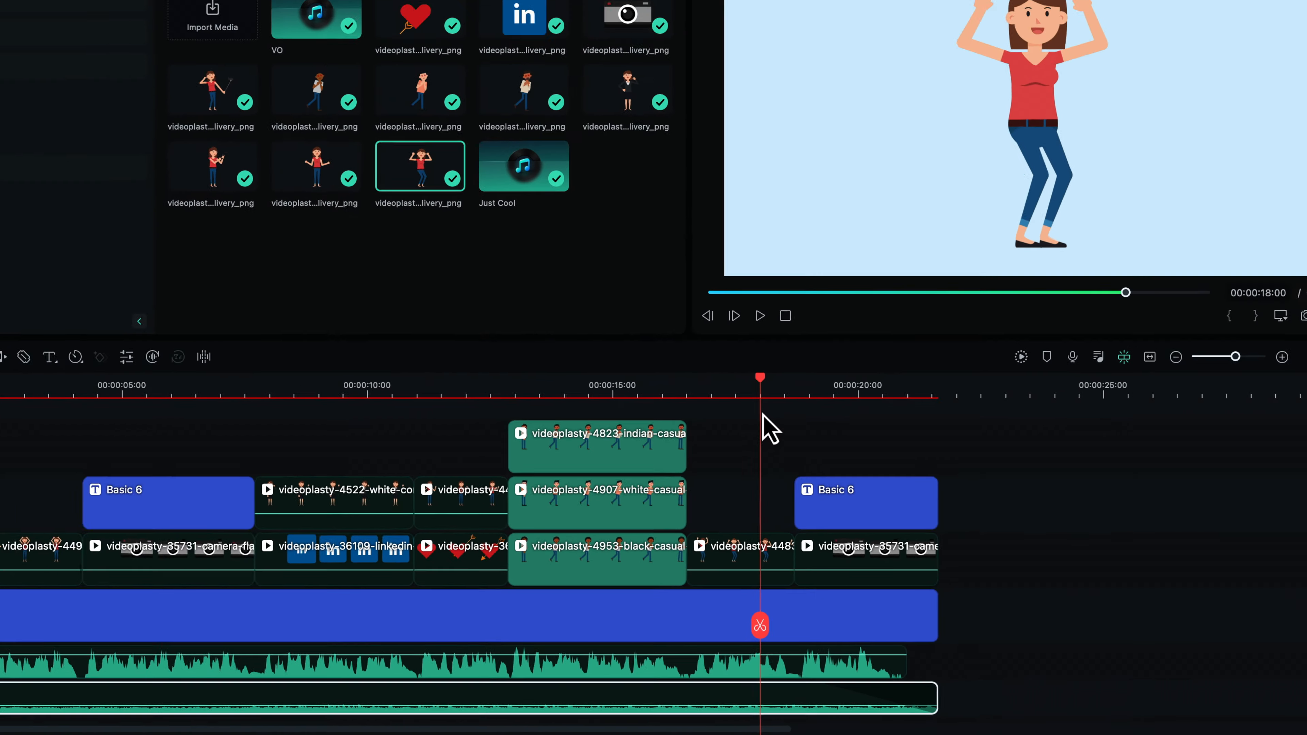
pyautogui.press('space')
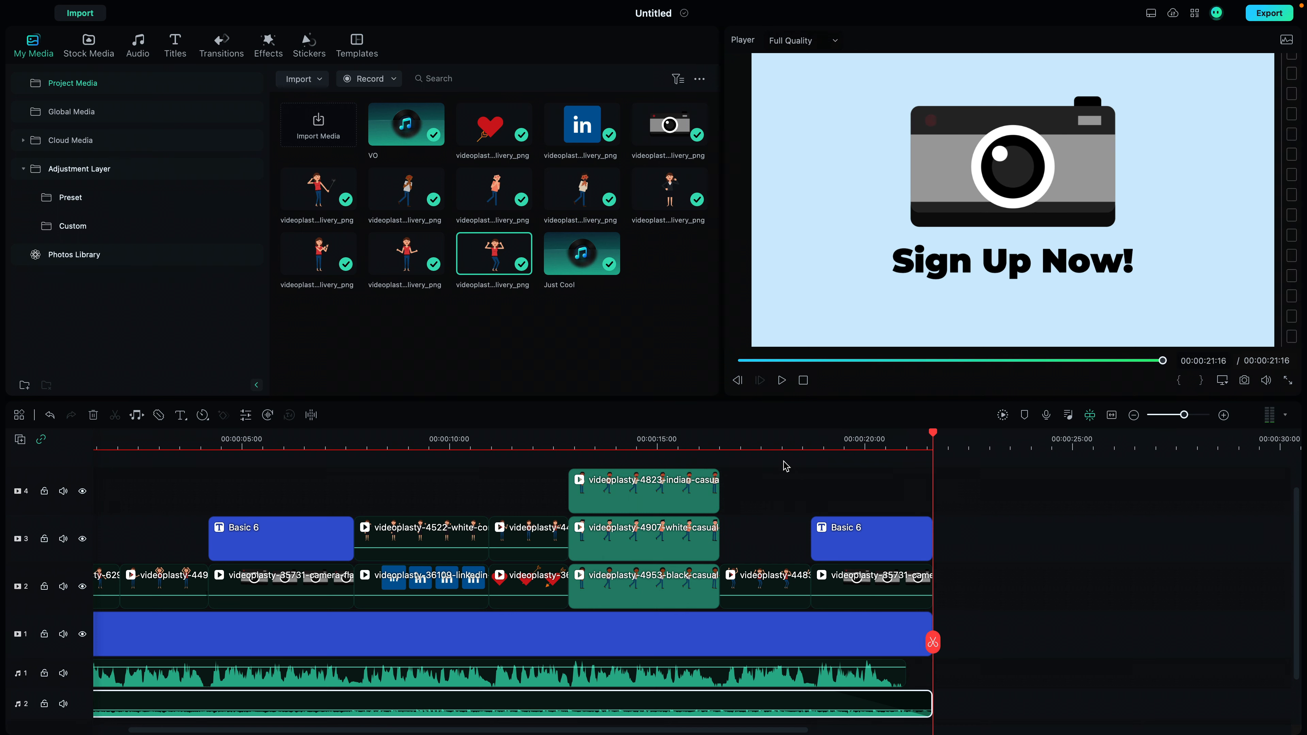
# Step: Return the playhead to the start of the timeline to review the finished video from the beginning
pyautogui.click(795, 483)
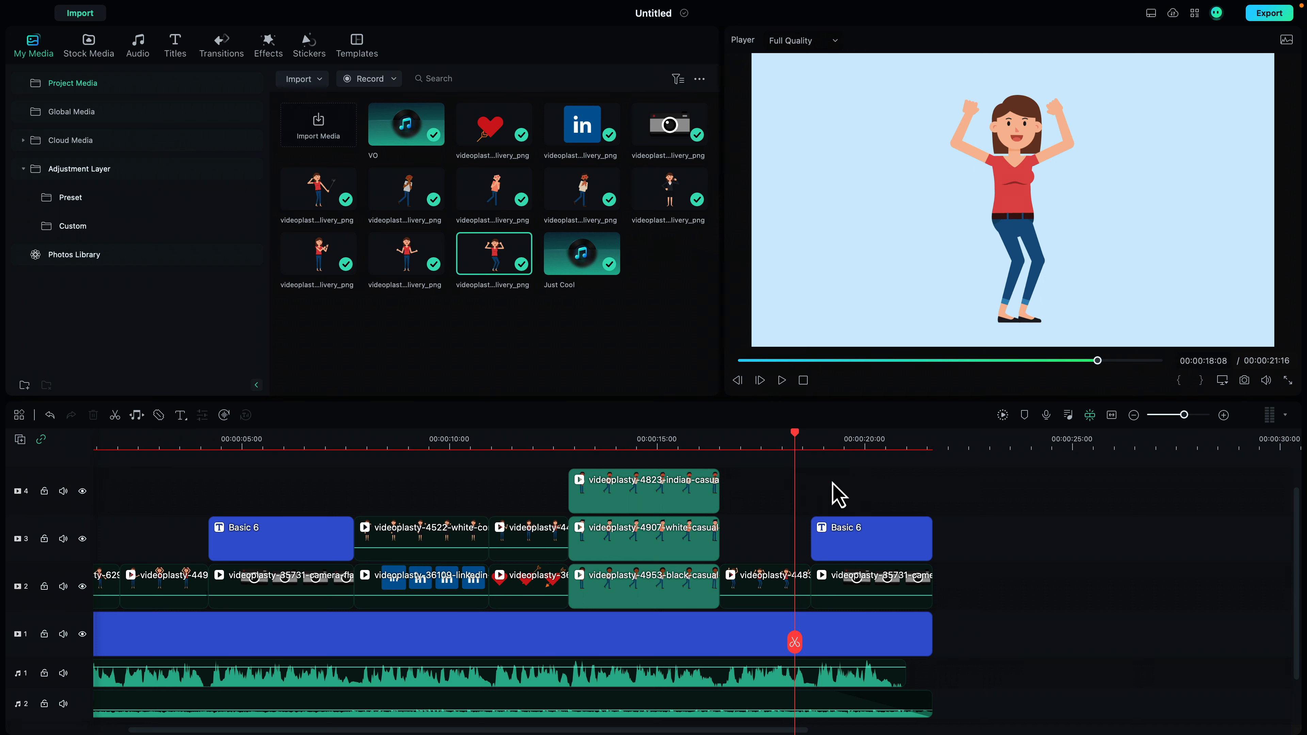
pyautogui.hscroll(-3, 599, 728)
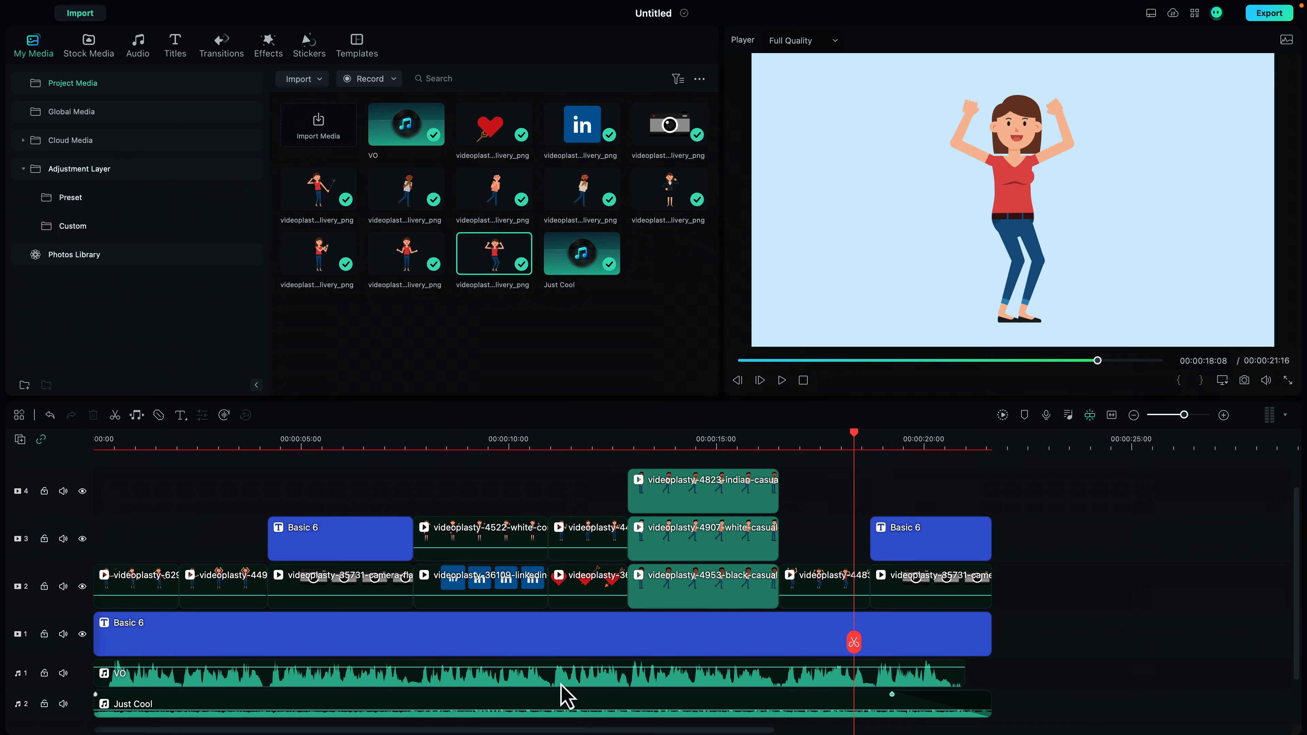
pyautogui.click(95, 439)
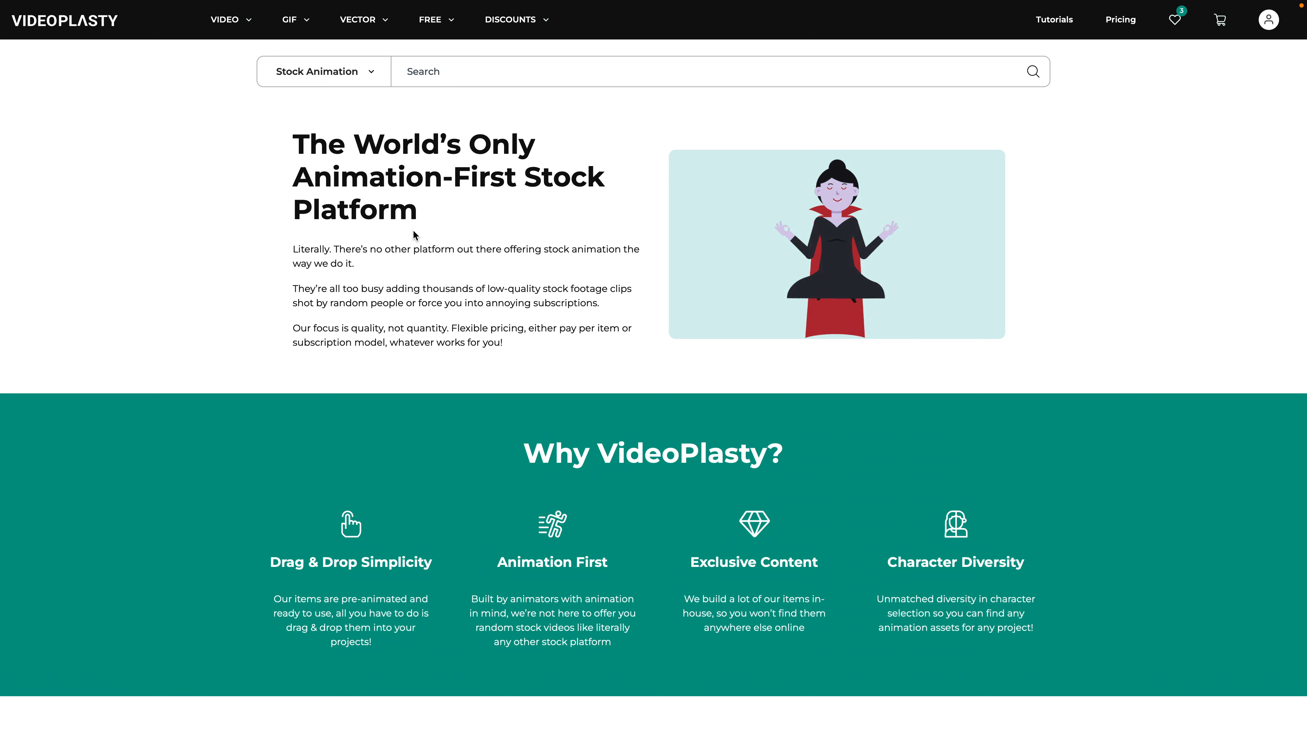
# Step: Switch to the VideoPlasty website and look through the home page's categories, pricing overview and Trusted By section
pyautogui.scroll(-5, 597, 495)
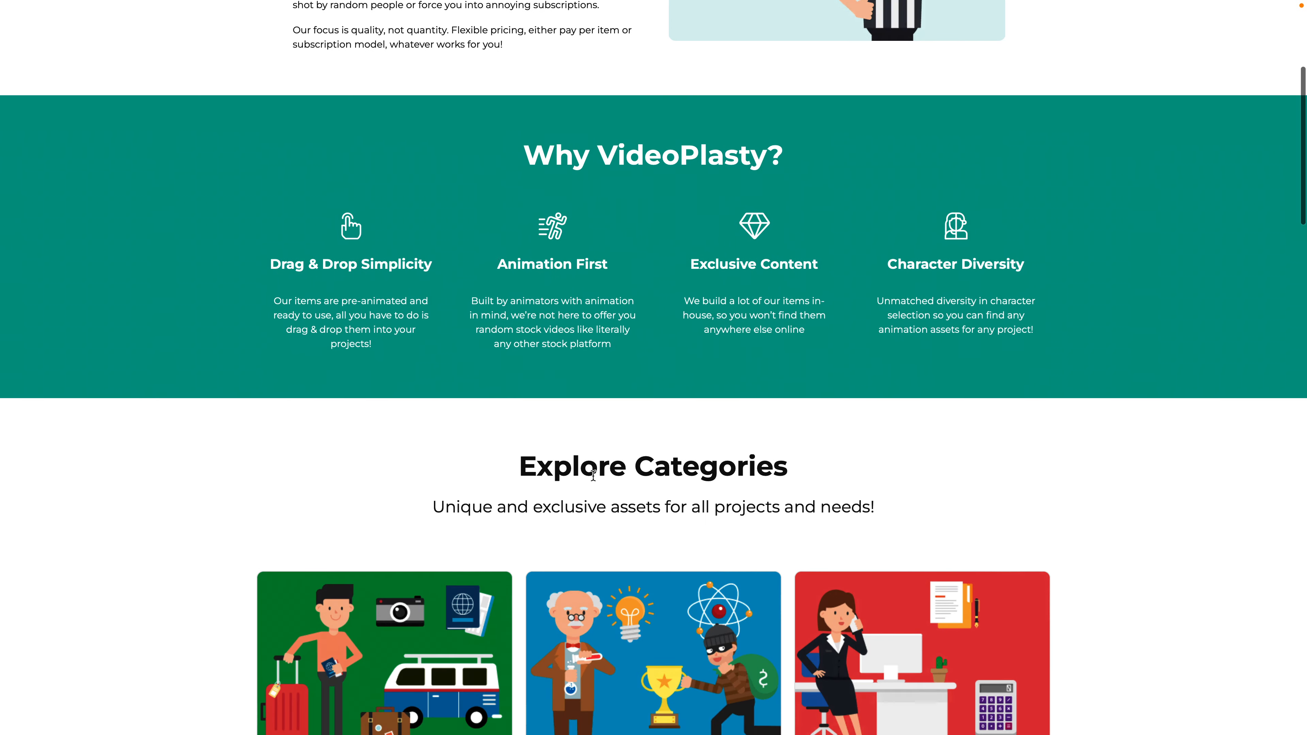
pyautogui.scroll(-7, 593, 474)
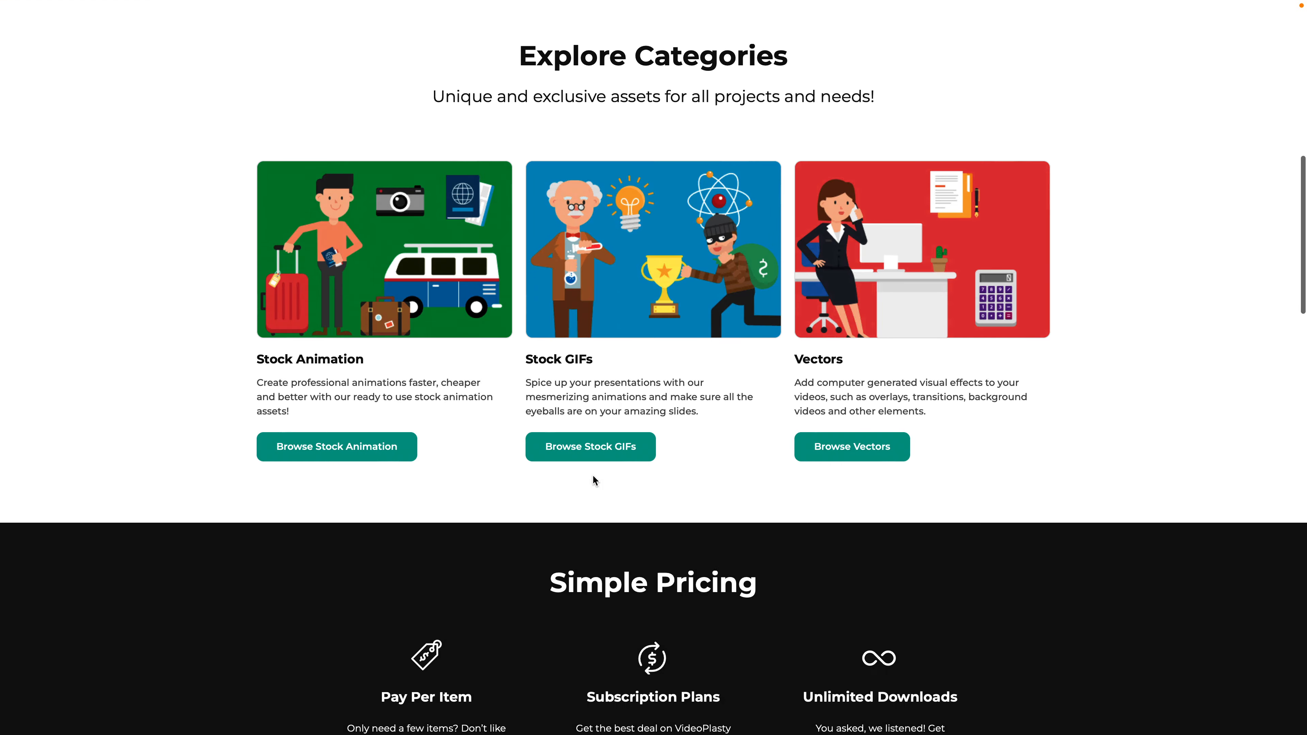
pyautogui.scroll(-5, 597, 476)
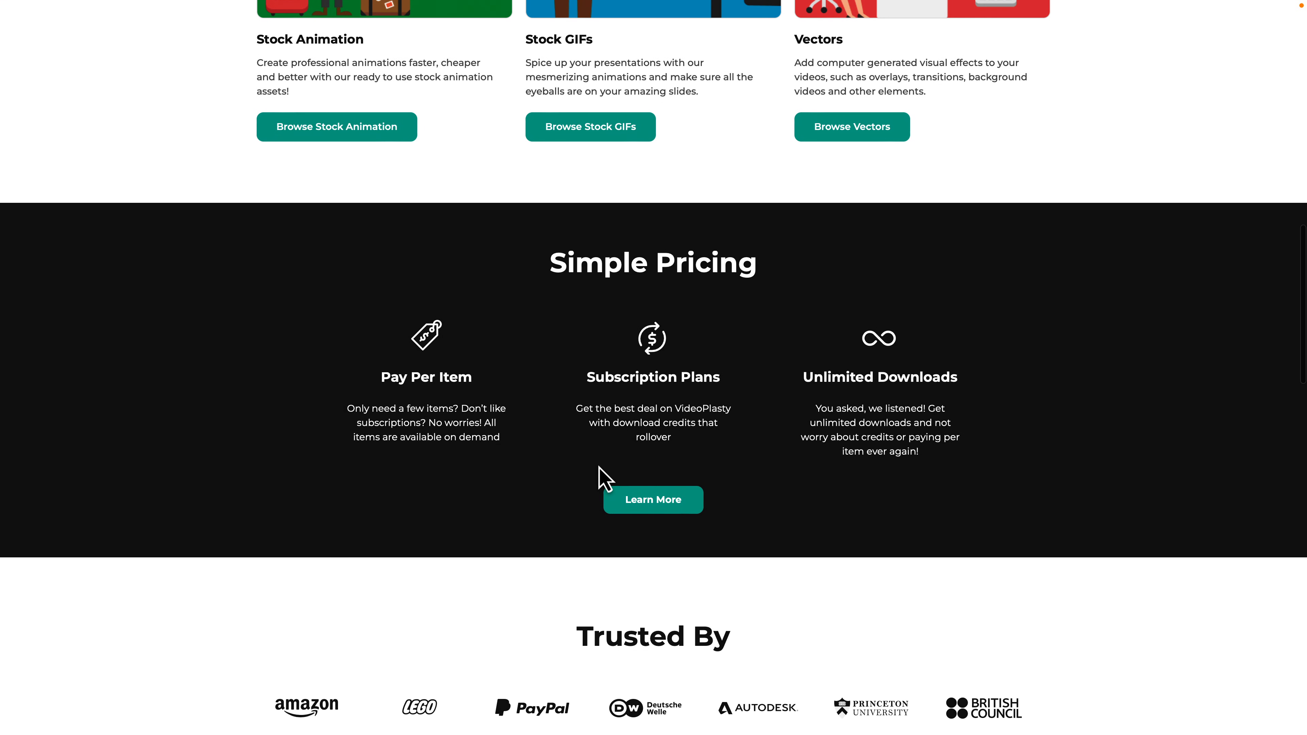
pyautogui.scroll(-3, 601, 476)
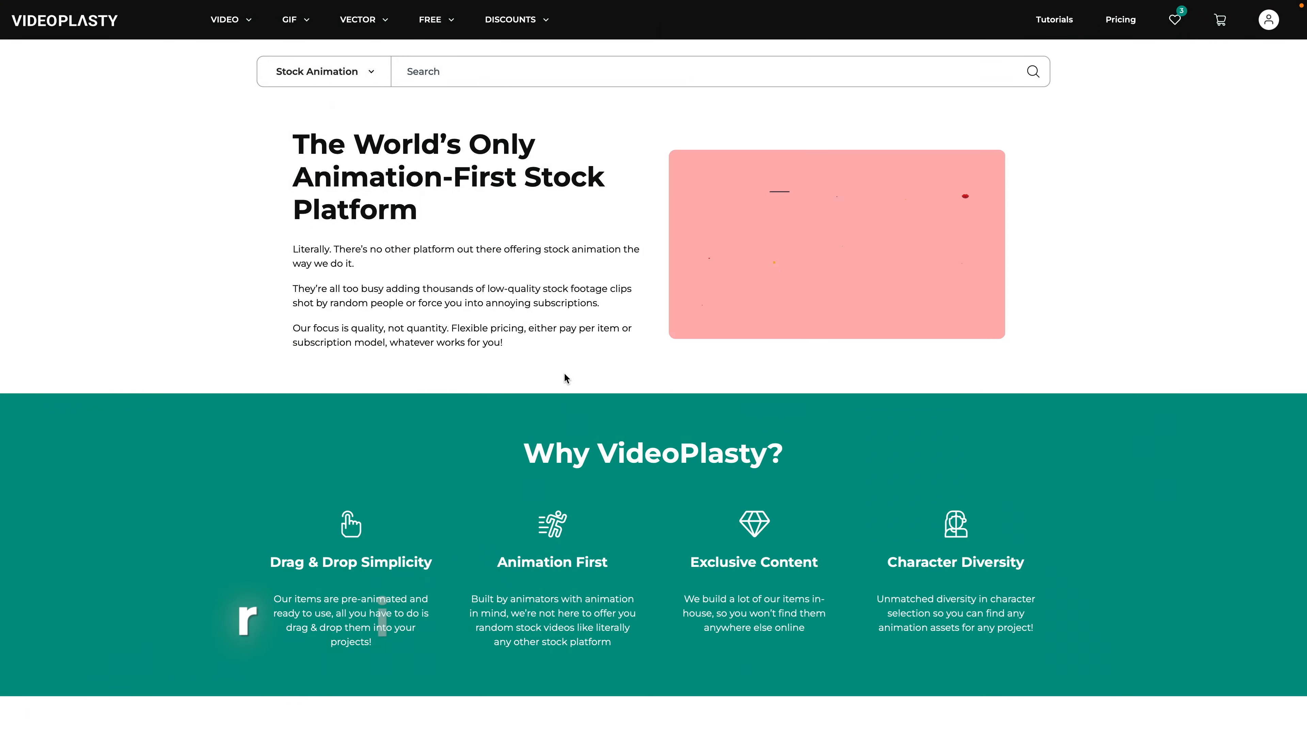
# Step: Search the stock animations for "corporate" and open the White Corporate Man Clapping item
pyautogui.click(502, 75)
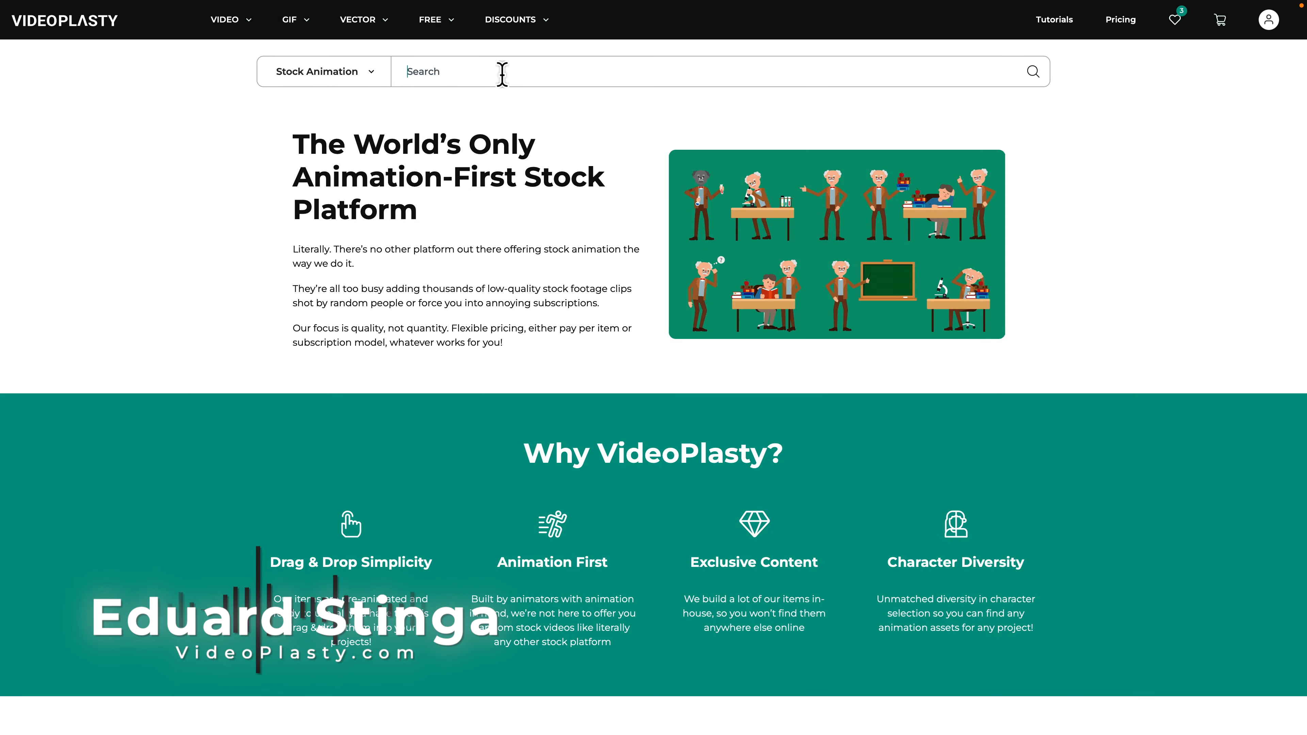
pyautogui.write('corporate')
pyautogui.press('Return')
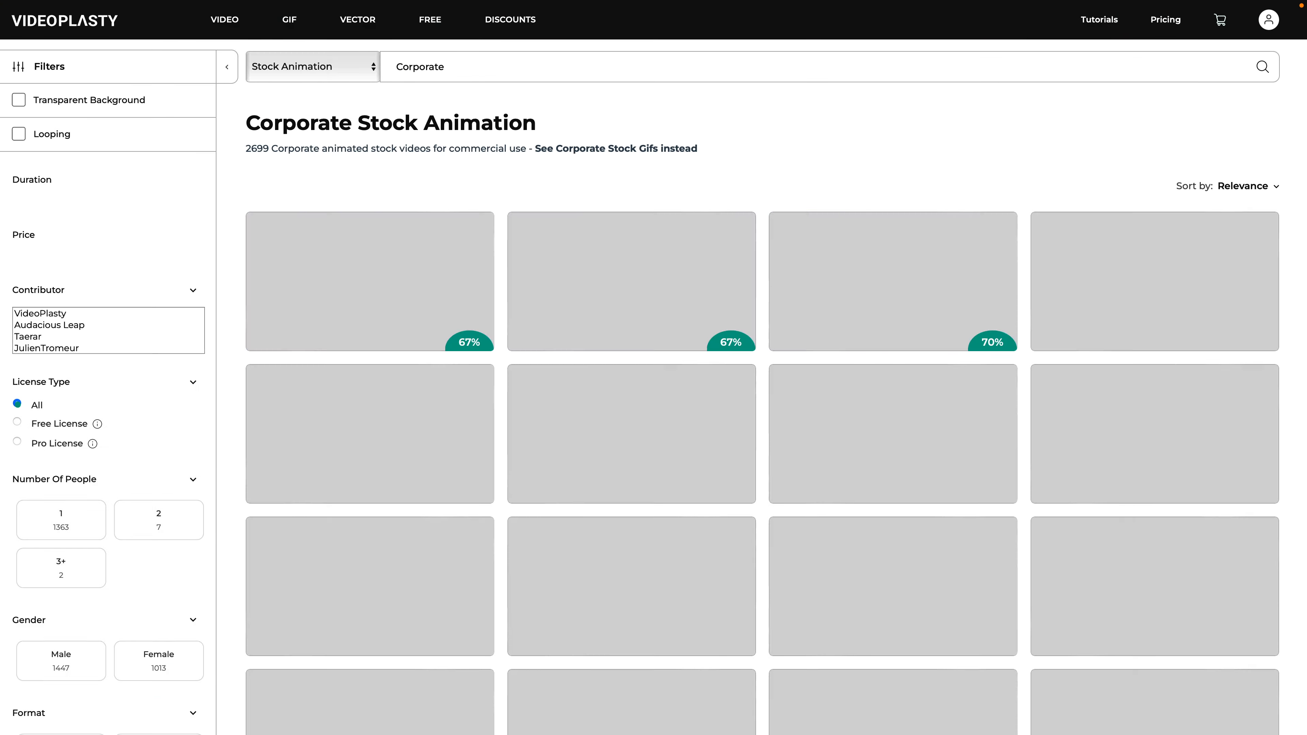
pyautogui.scroll(-3, 493, 209)
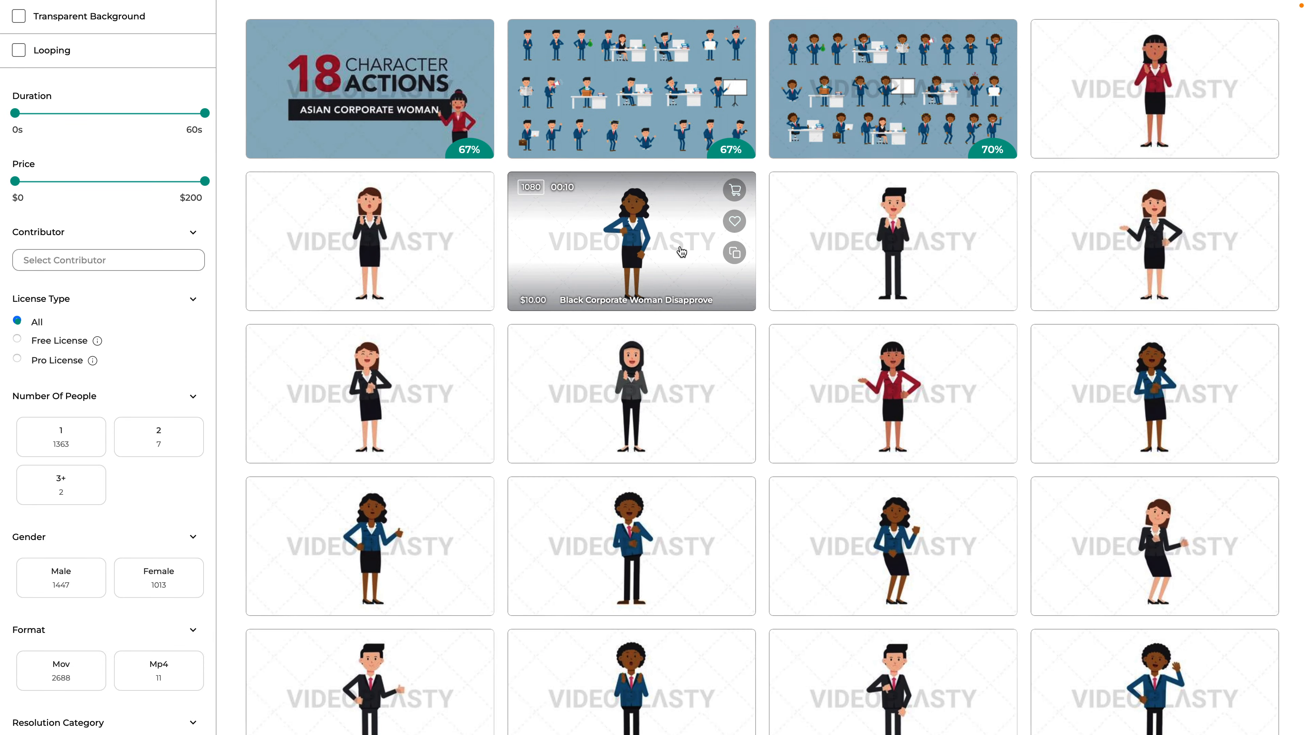
pyautogui.click(892, 308)
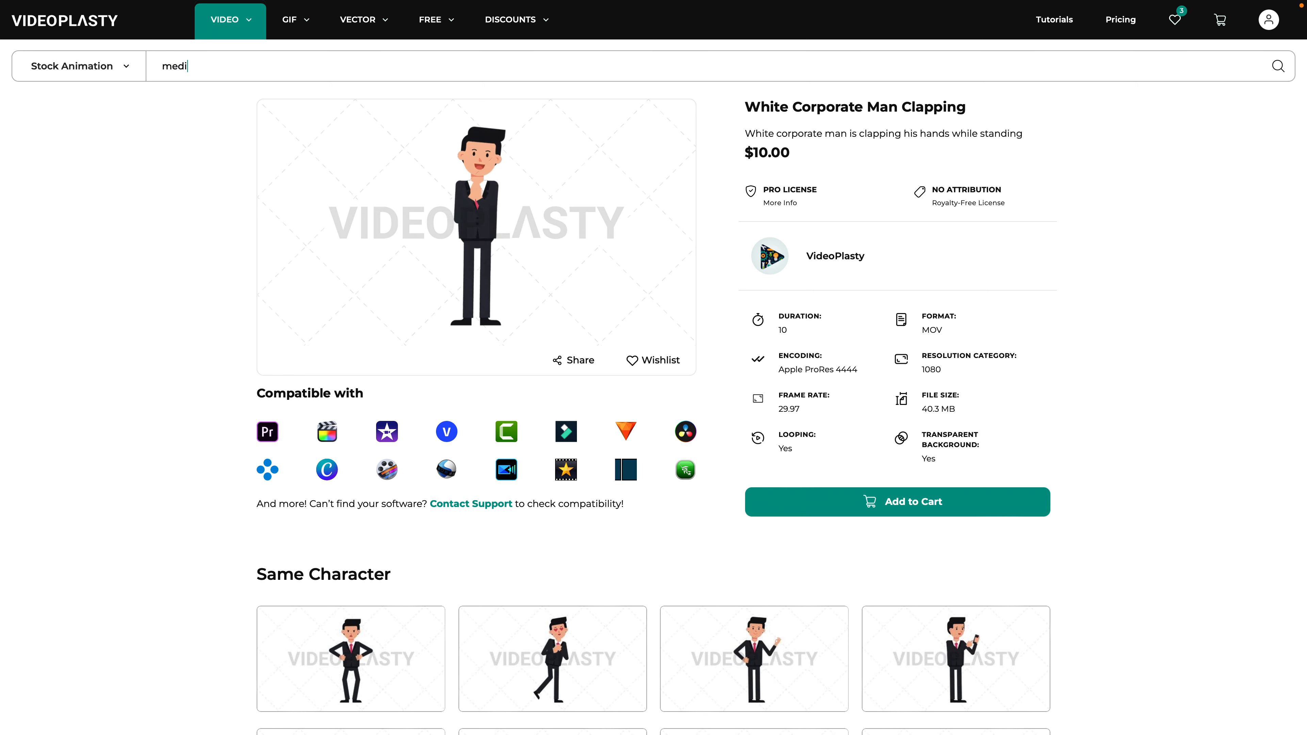
# Step: Search the stock animations for "medical" and look through the first page of results
pyautogui.press('Return')
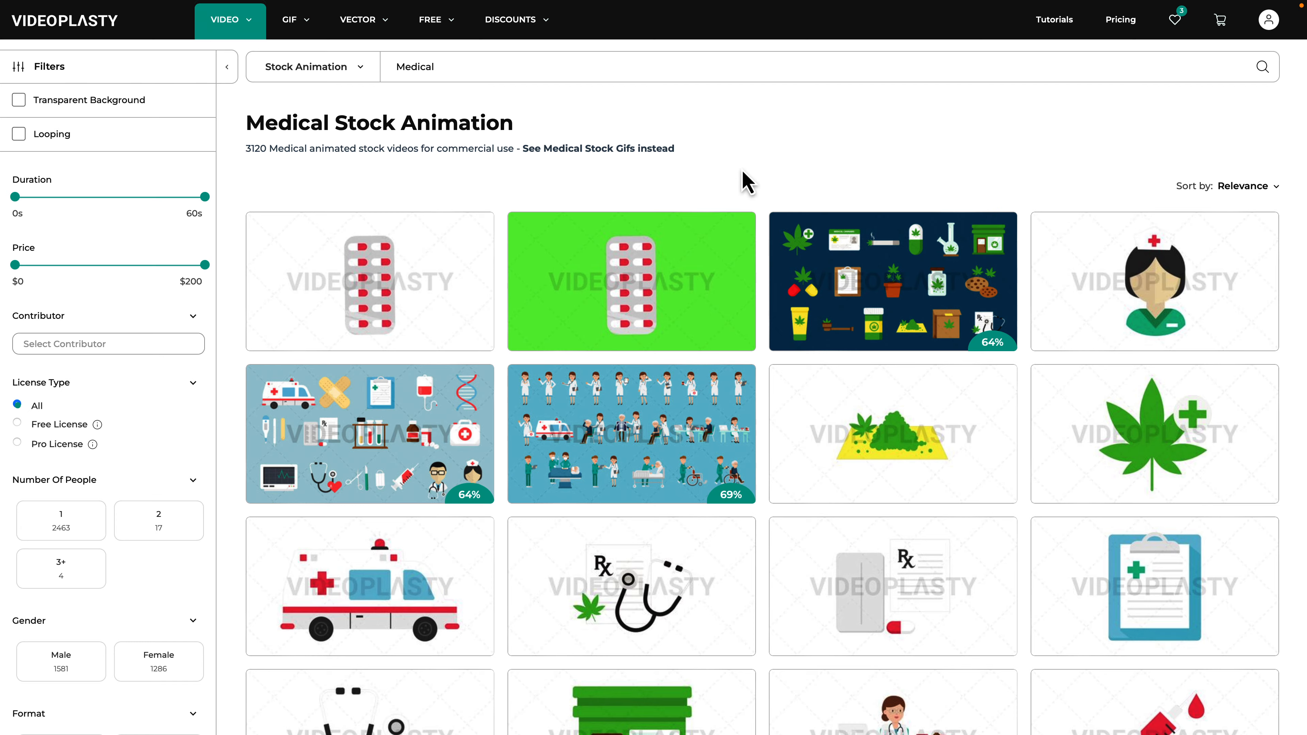
pyautogui.scroll(-8, 747, 181)
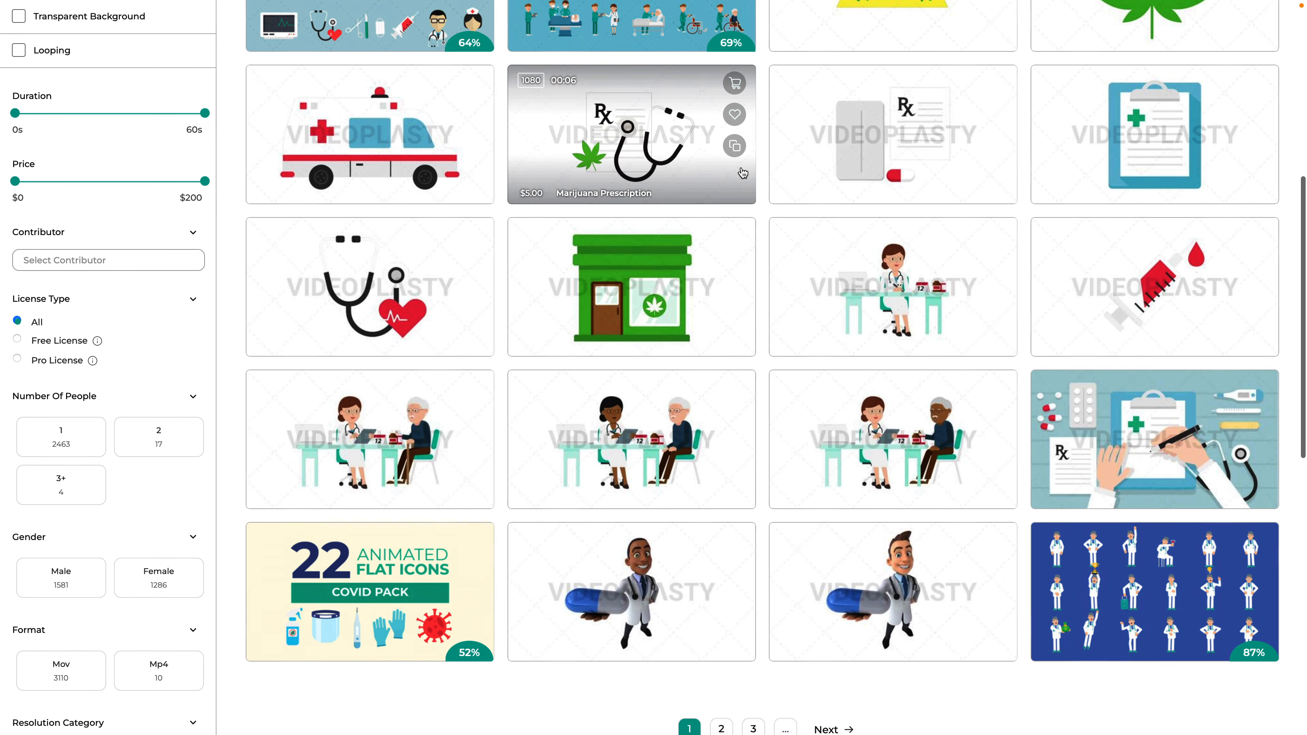
pyautogui.scroll(-1, 743, 172)
pyautogui.scroll(9, 766, 214)
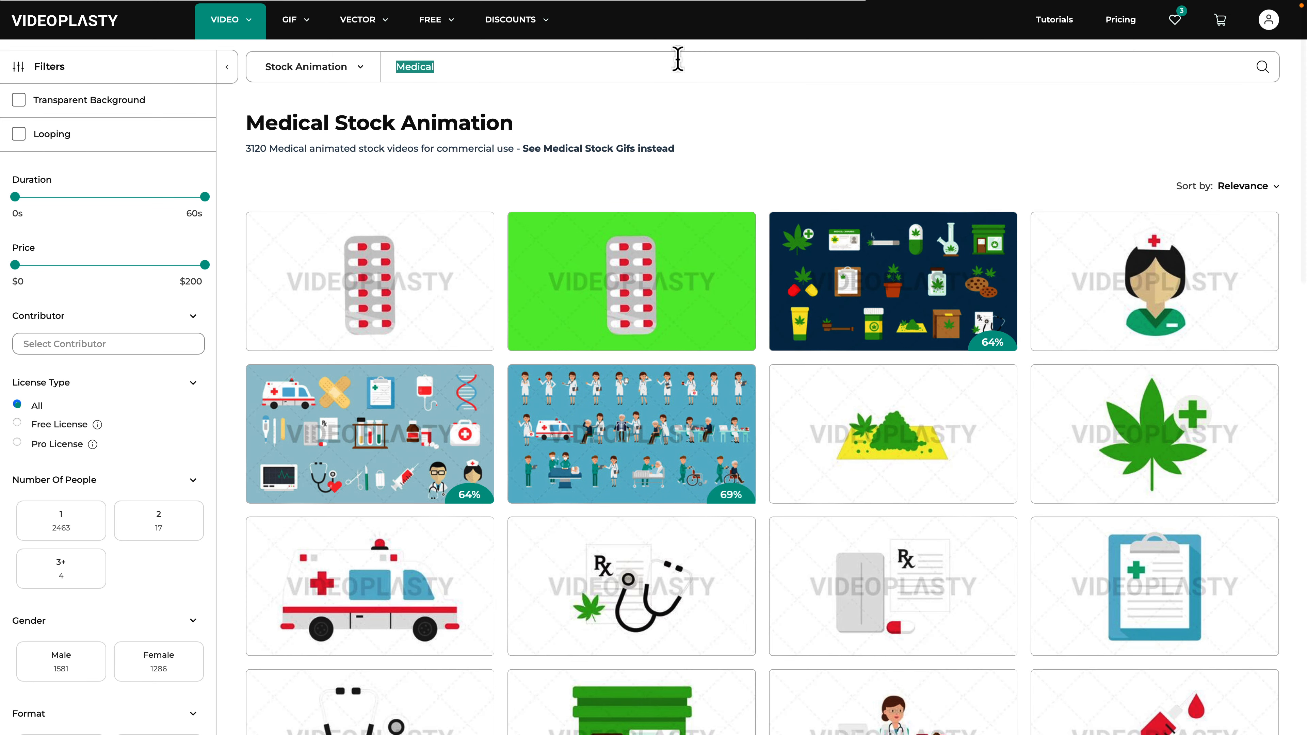
# Step: Search the stock animations for "pack", browse the character packs and open the Indian Casual Man Pack - 52 Actions Pack
pyautogui.write('pack')
pyautogui.press('Return')
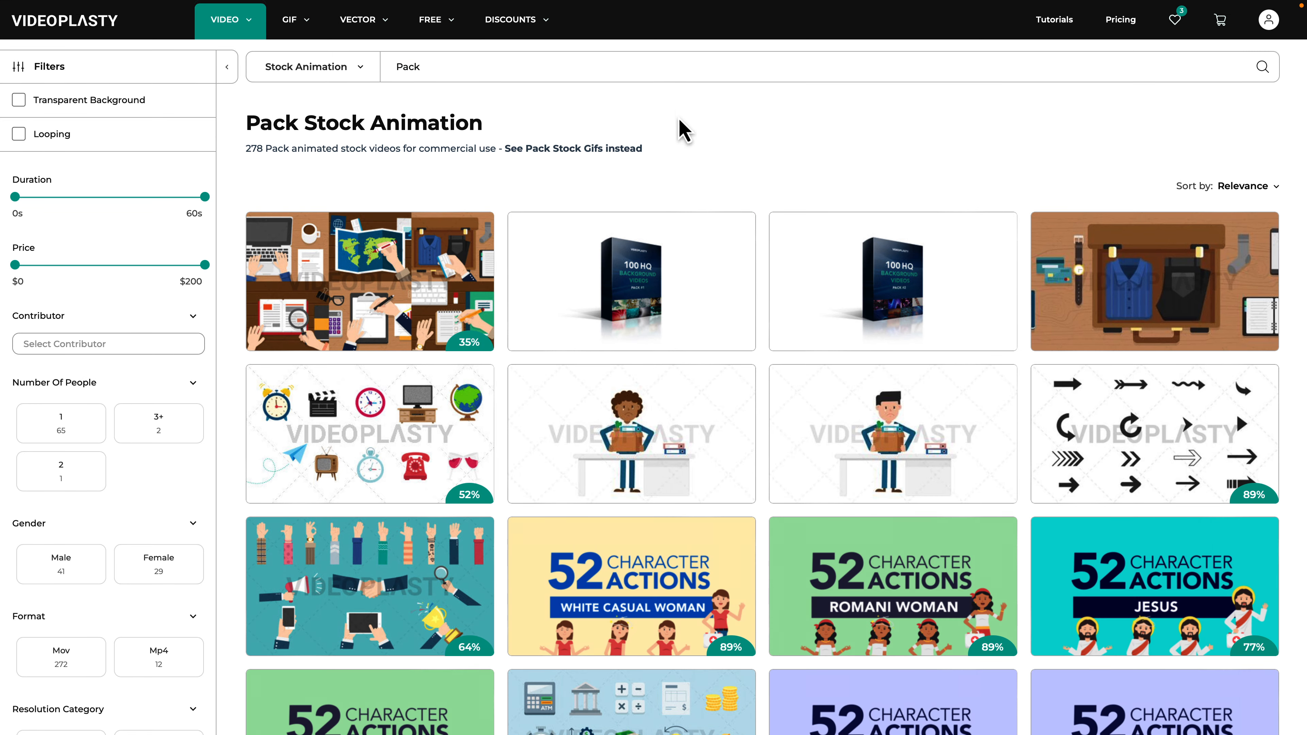
pyautogui.scroll(-8, 741, 206)
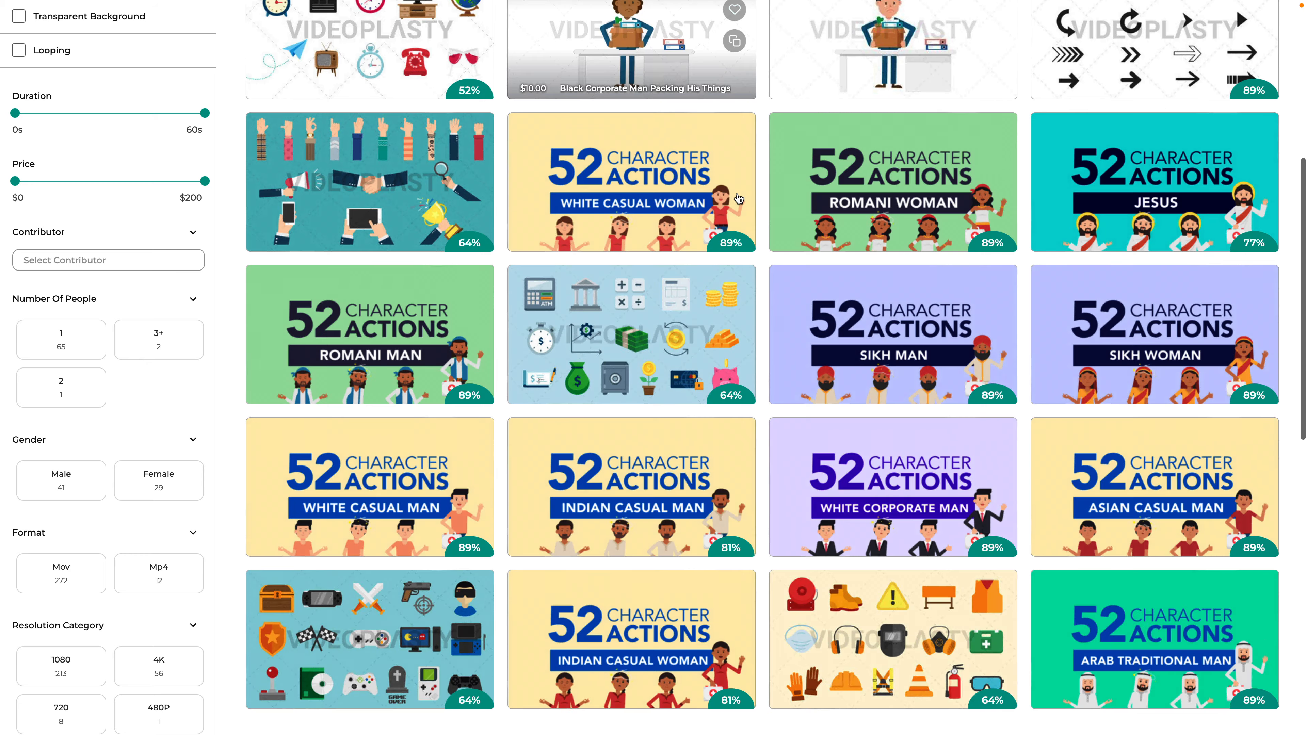
pyautogui.scroll(-2, 739, 199)
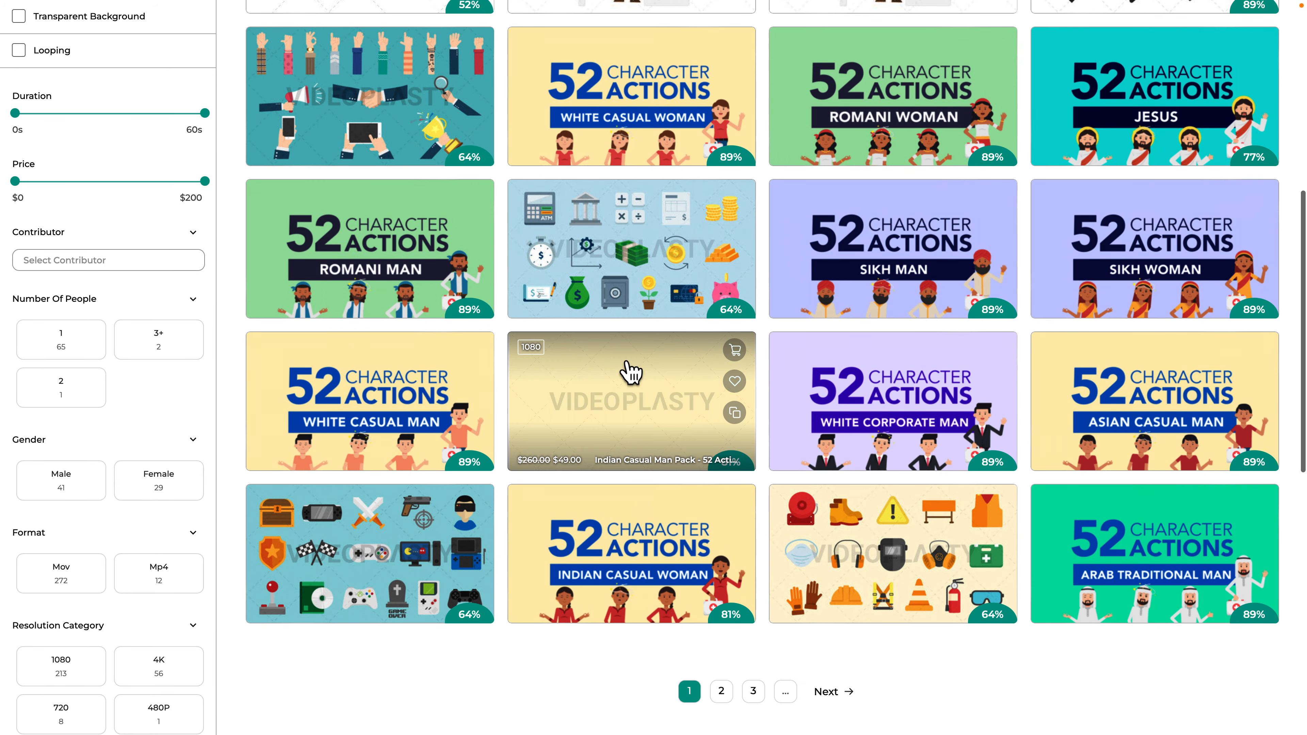
pyautogui.click(627, 362)
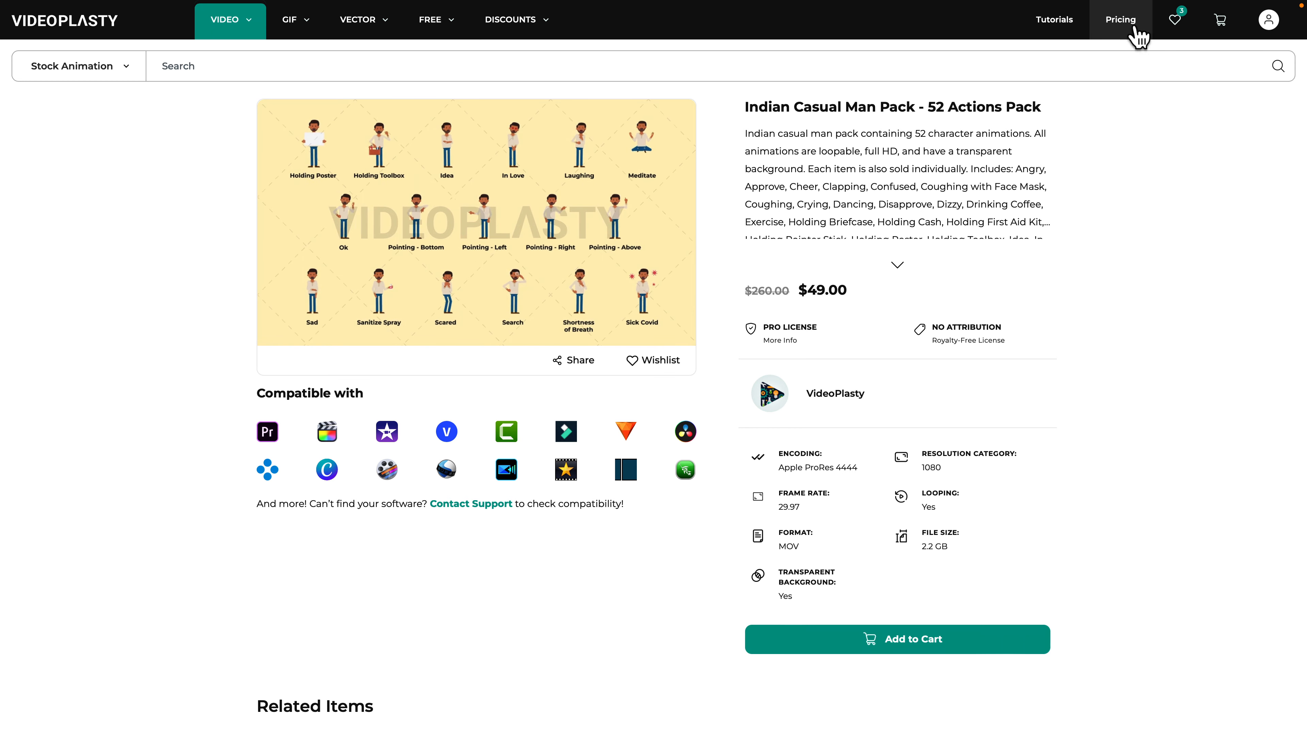
# Step: Open the website's pricing page and look at the available payment options and subscription plans
pyautogui.click(1127, 21)
pyautogui.scroll(-4, 727, 341)
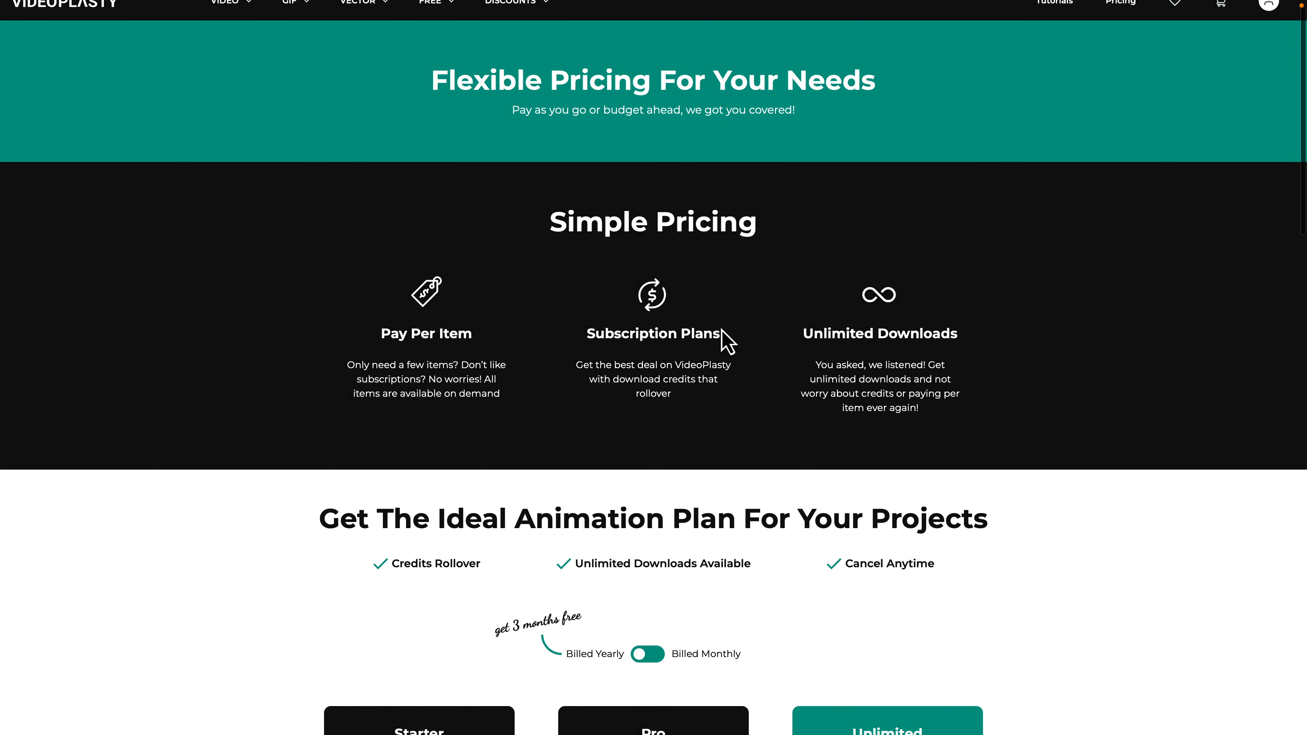